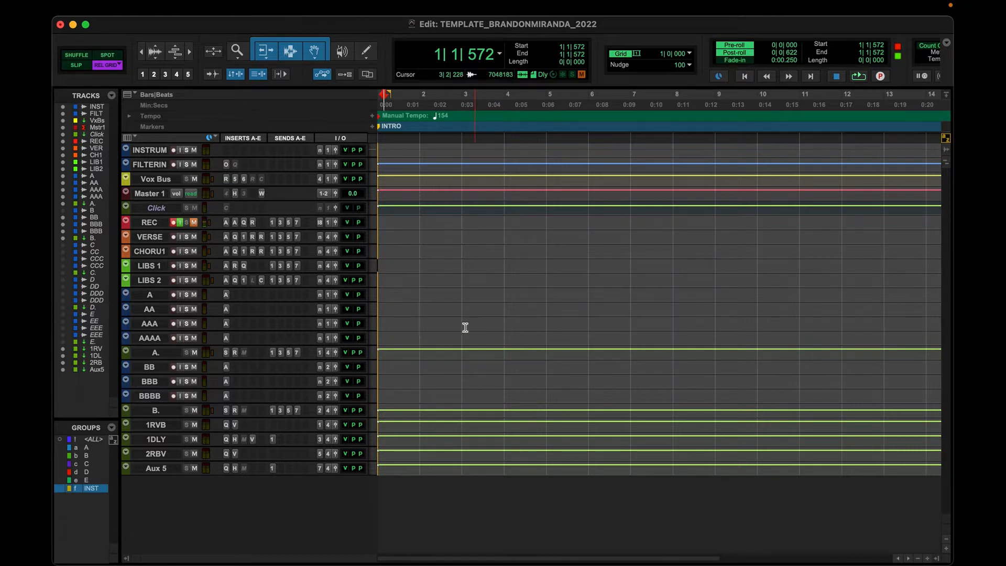
# - Set the track height of the instrumental and FILTER INST tracks to medium, then return the playhead to the session start
pyautogui.click(149, 152)
pyautogui.keyDown('shift'); pyautogui.click(147, 165); pyautogui.keyUp('shift')
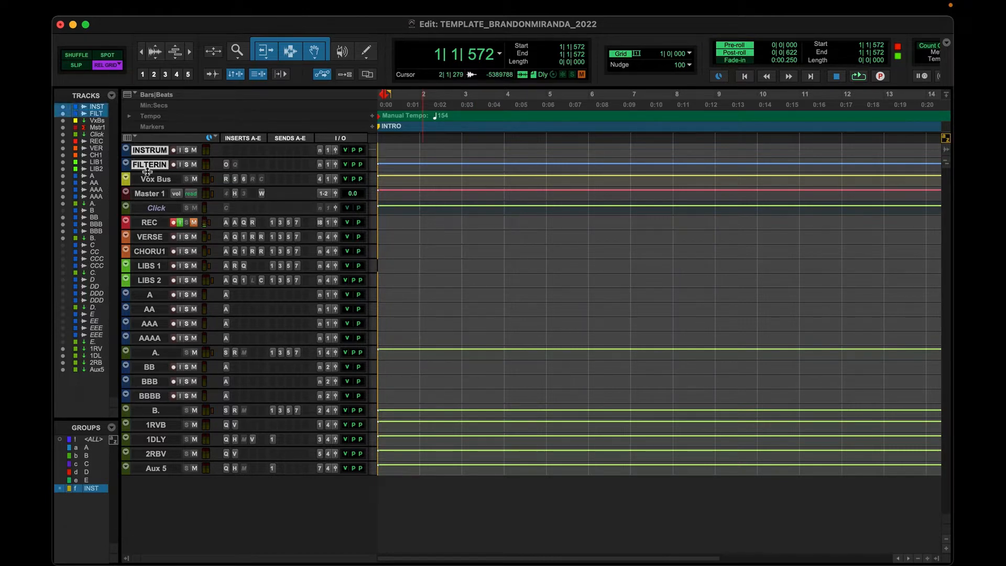
pyautogui.rightClick(125, 161)
pyautogui.moveTo(166, 129)
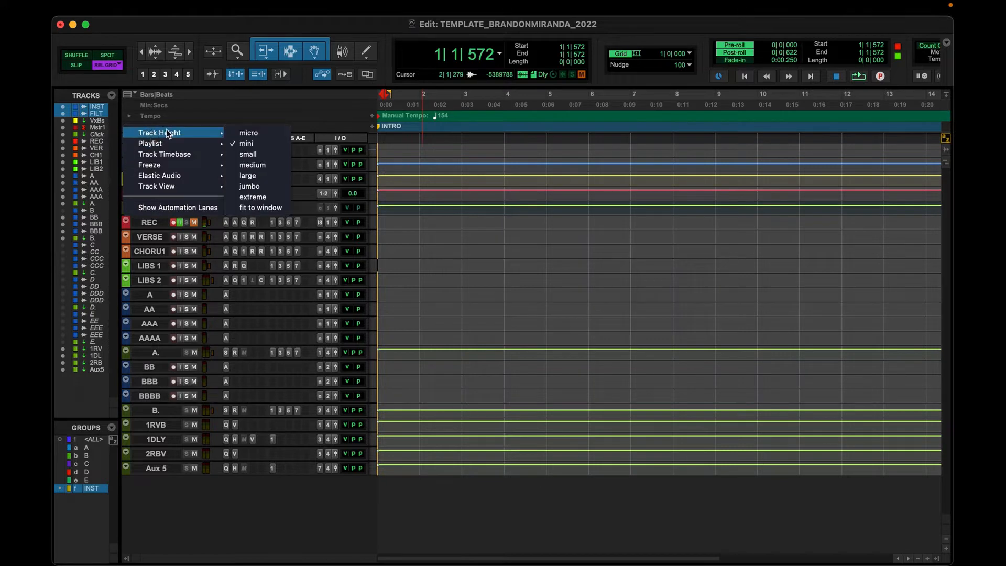
pyautogui.click(250, 167)
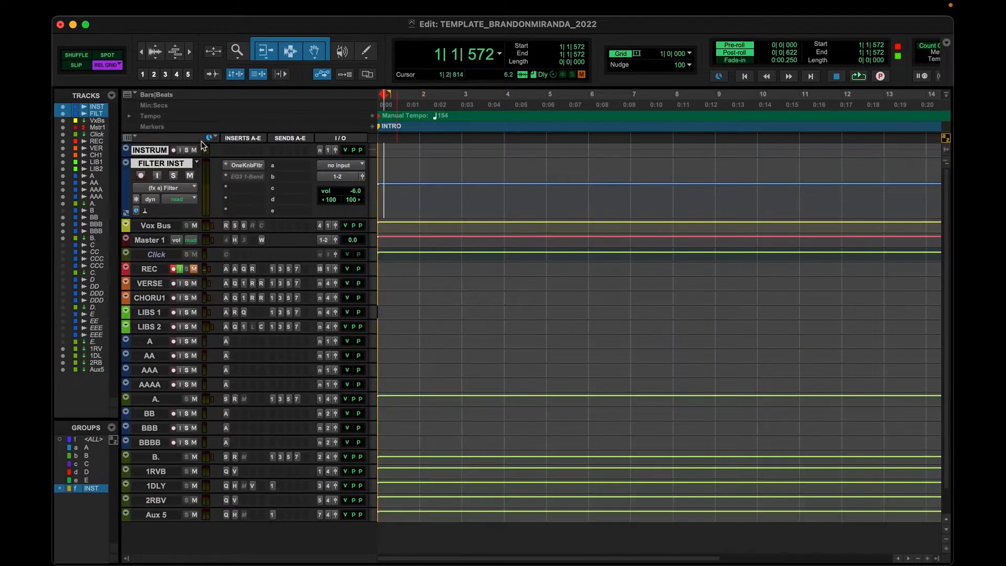
pyautogui.rightClick(126, 151)
pyautogui.moveTo(207, 120)
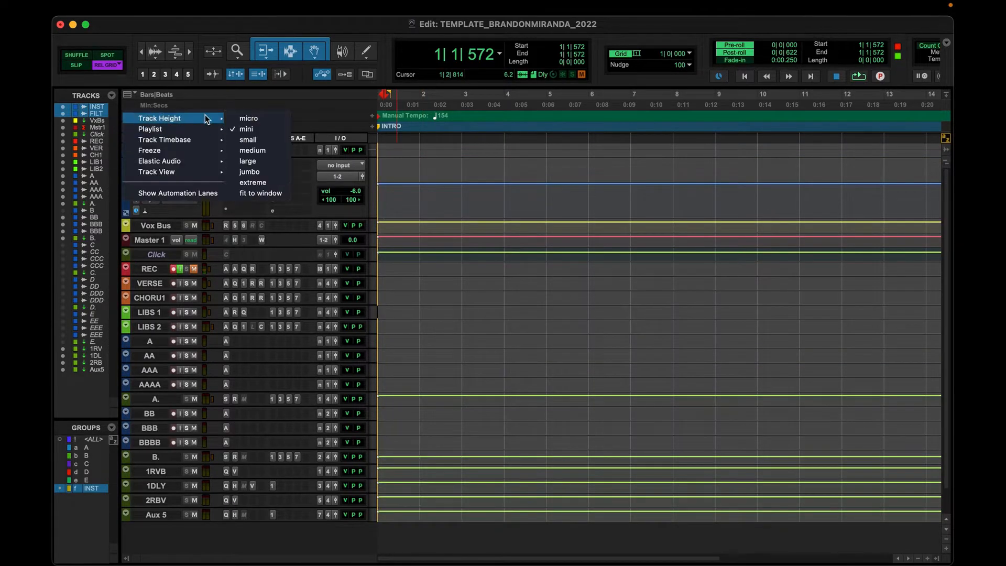
pyautogui.click(247, 150)
pyautogui.click(424, 161)
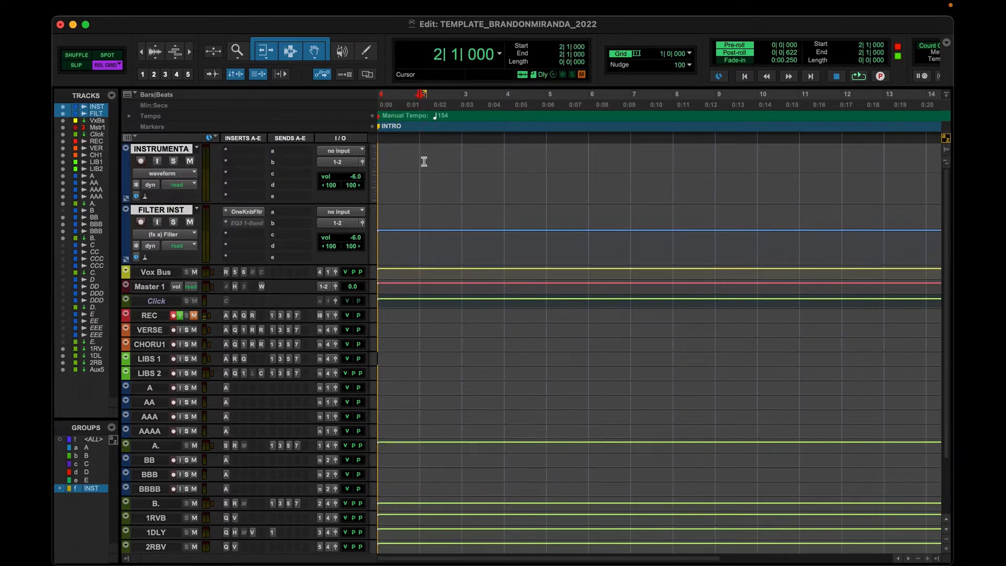
pyautogui.press('Return')
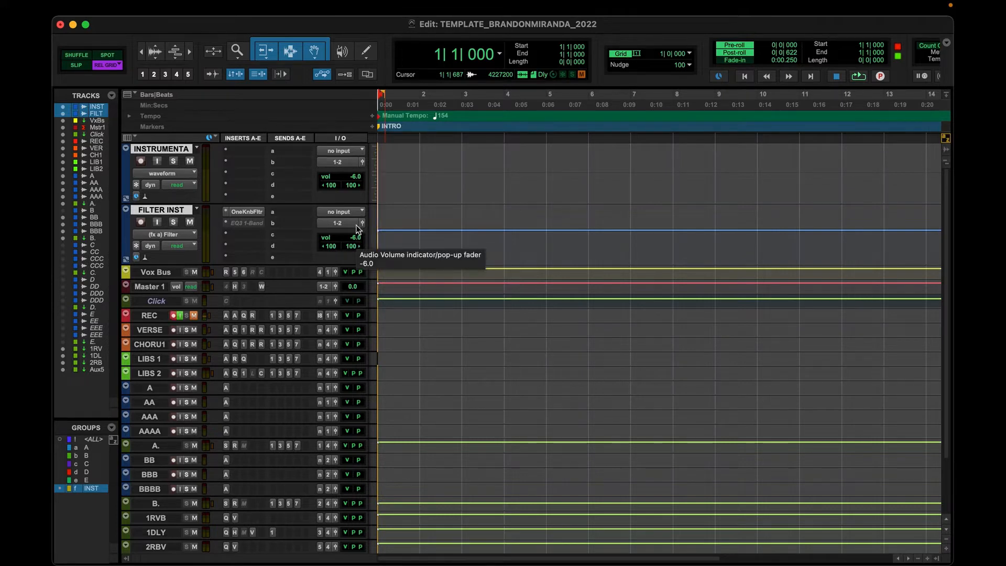
# - Try lowering the linked volume of both instrumental tracks to -11.2 dB, and undo the change
pyautogui.moveTo(356, 240); pyautogui.dragTo(360, 186)
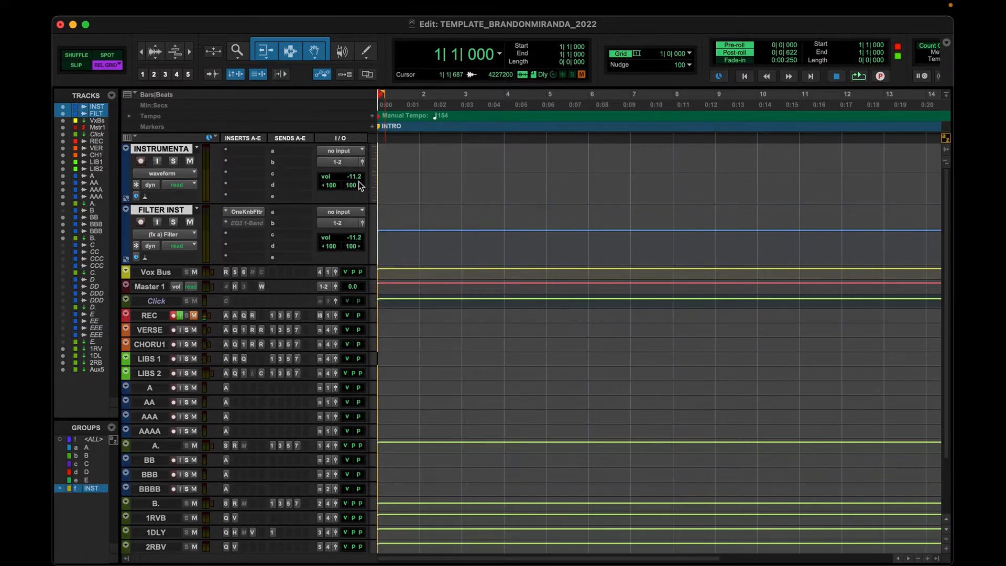
pyautogui.press('super+z')
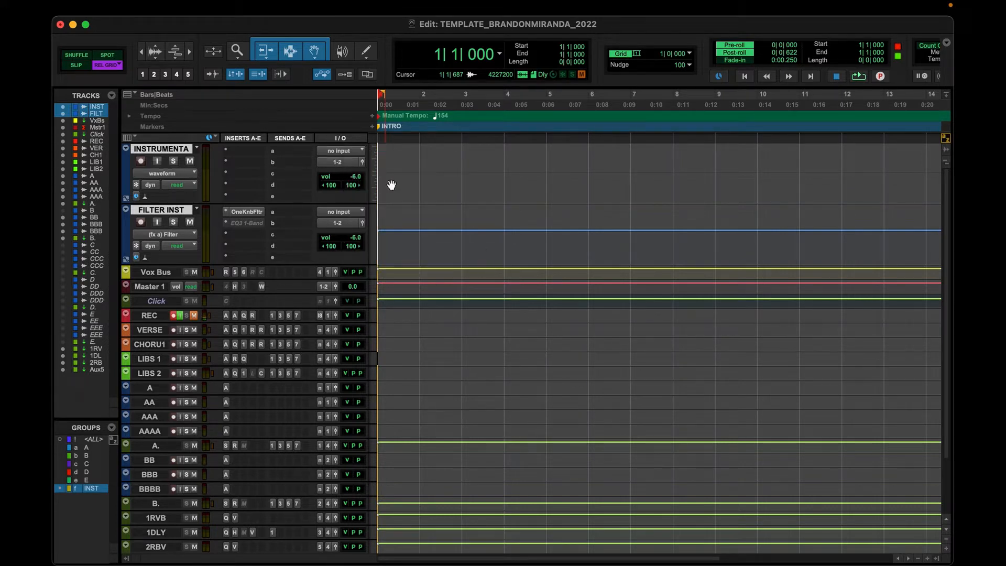
pyautogui.moveTo(437, 163); pyautogui.dragTo(371, 156)
pyautogui.click(423, 167)
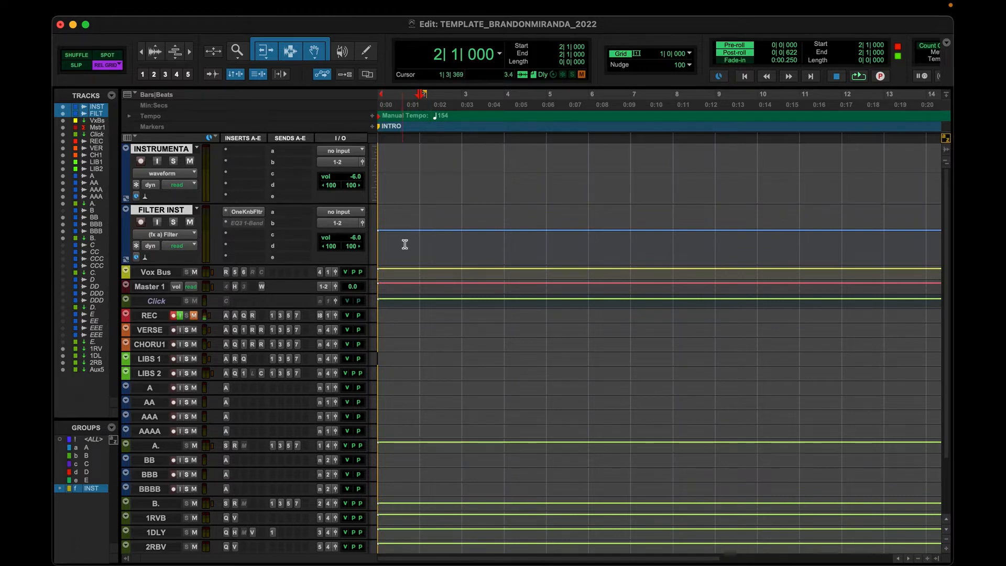
pyautogui.moveTo(406, 243); pyautogui.dragTo(387, 241)
pyautogui.click(424, 183)
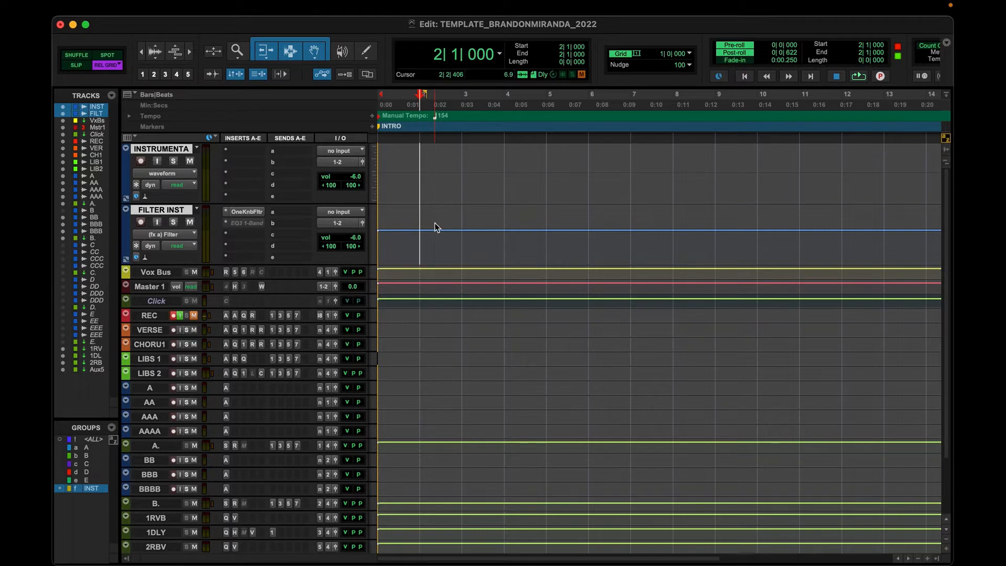
# - Start an audio import and browse the Downloads folder for the beat file
pyautogui.press('super+shift+i')
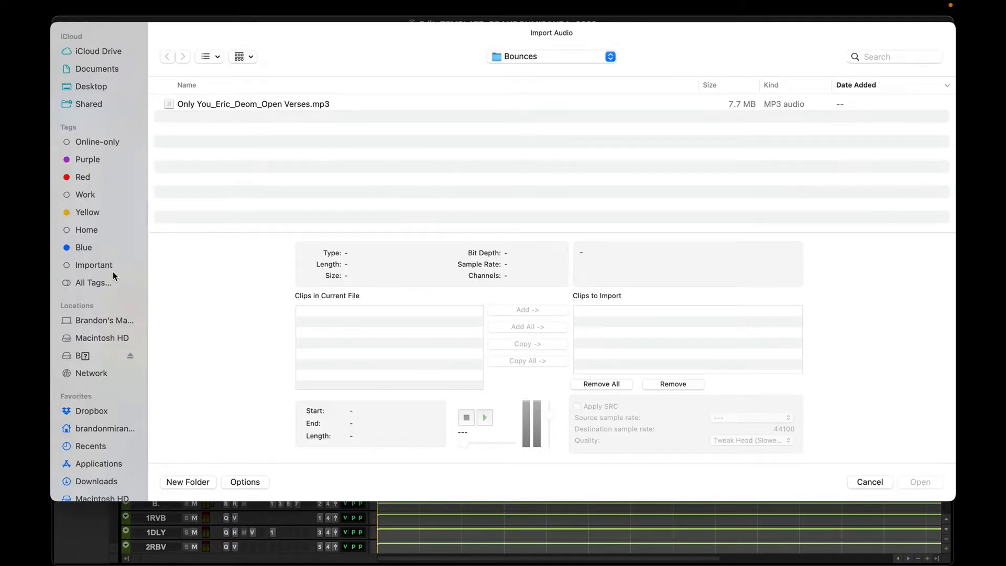
pyautogui.click(108, 474)
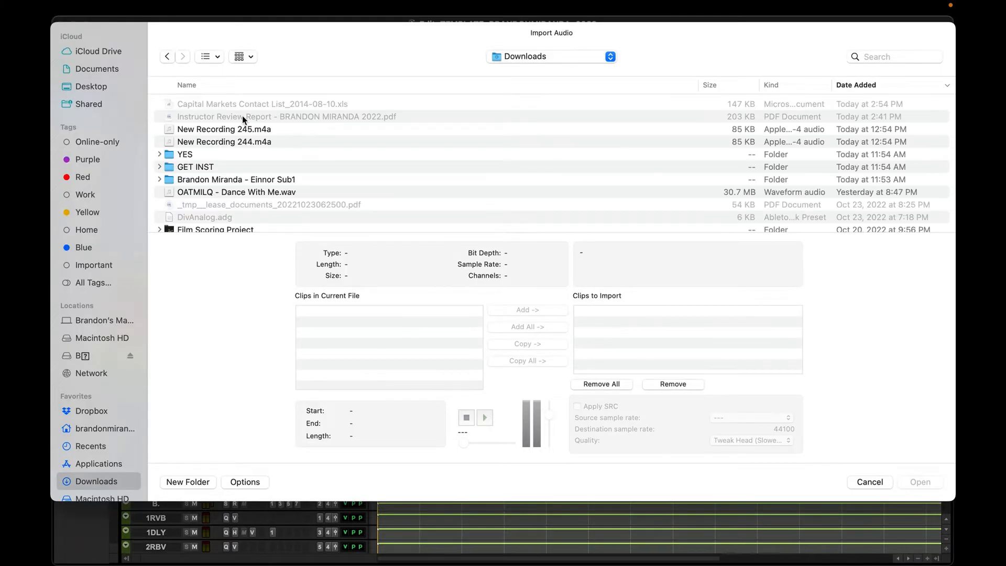
pyautogui.scroll(-2, 219, 143)
pyautogui.click(208, 152)
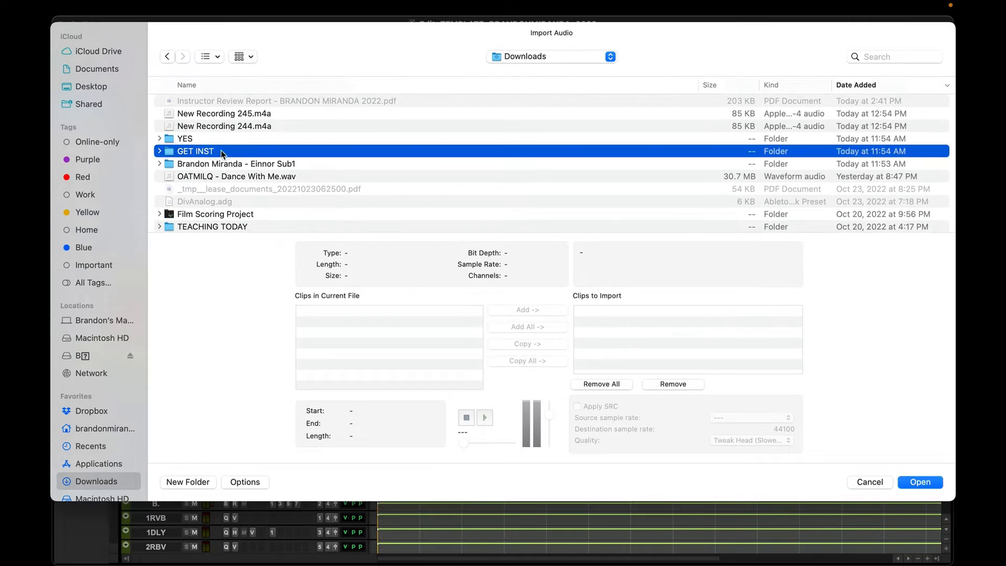
pyautogui.scroll(-2, 213, 147)
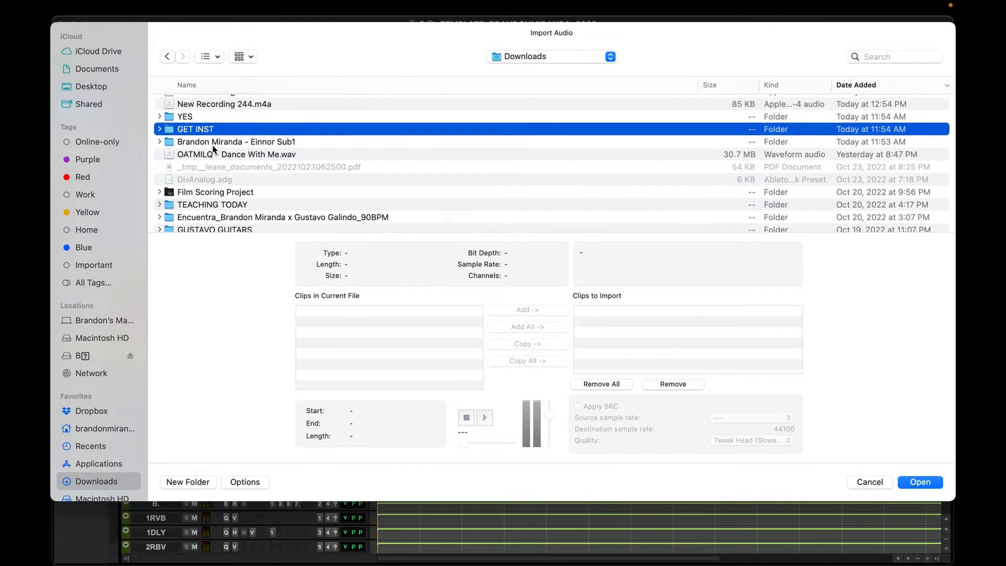
pyautogui.scroll(3, 213, 148)
pyautogui.scroll(-10, 231, 146)
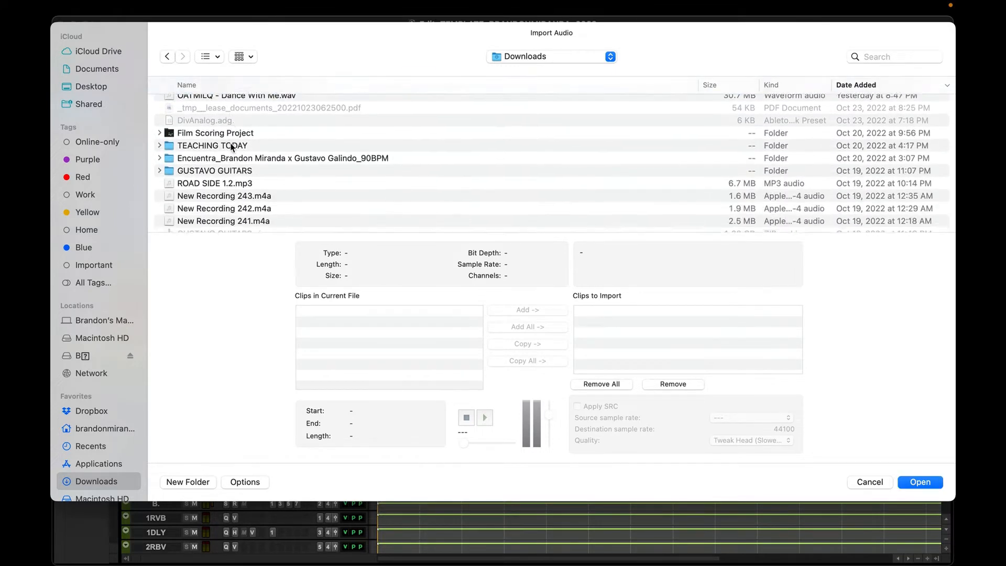
pyautogui.scroll(-5, 231, 146)
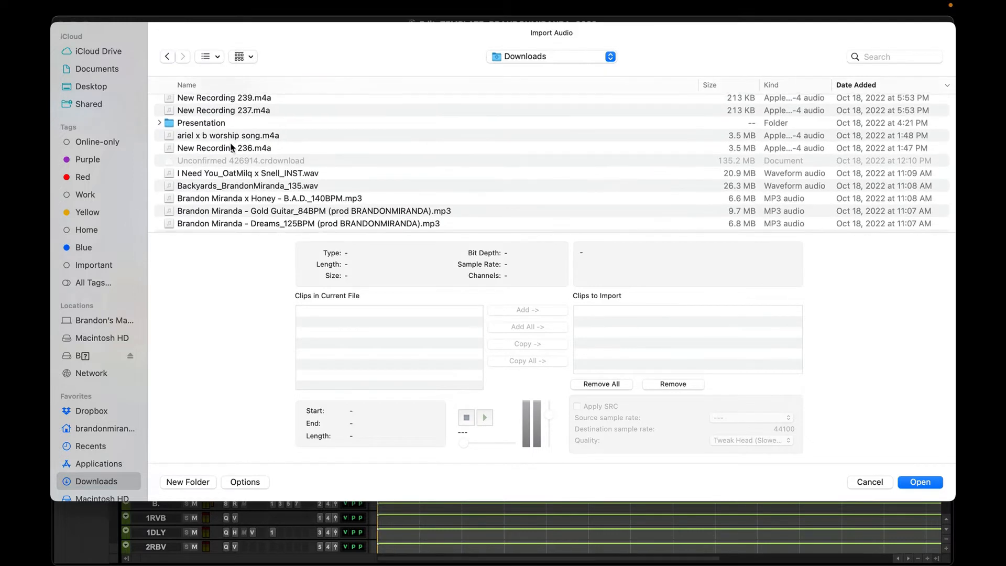
pyautogui.scroll(-1, 231, 147)
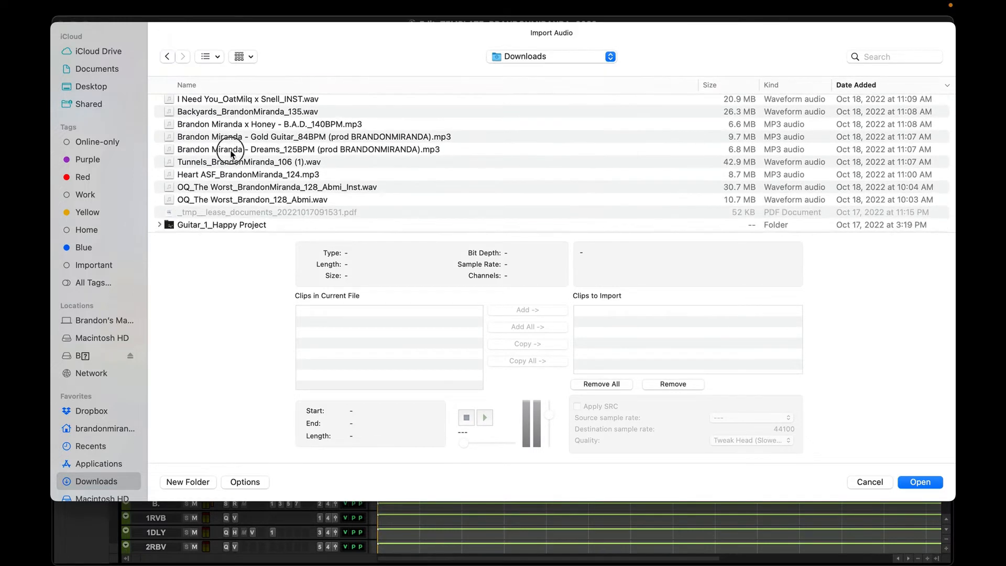
# - Import the Dreams_125BPM MP3 with conversion into the Audio Files folder, placing it on a new track
pyautogui.click(231, 150)
pyautogui.click(545, 346)
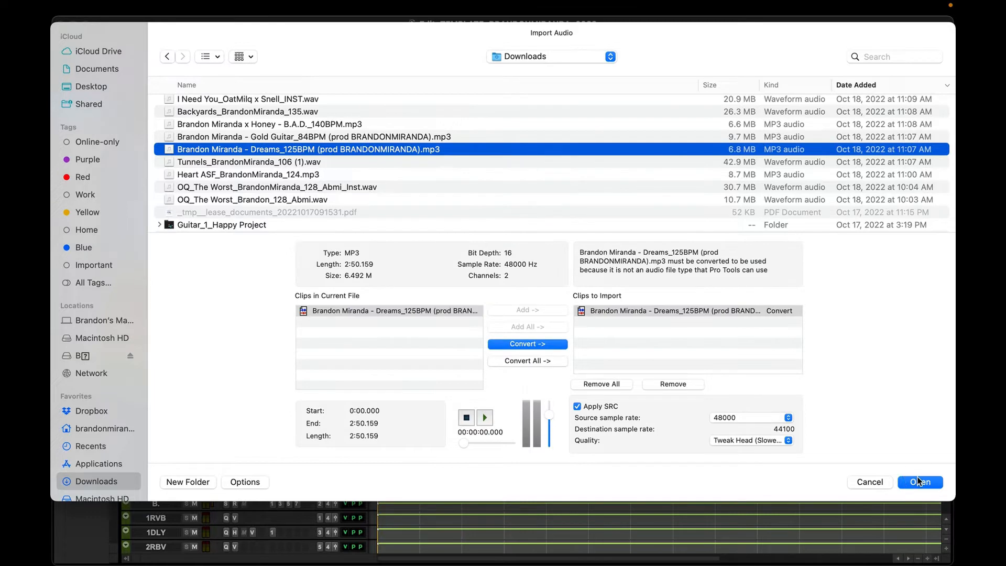
pyautogui.click(918, 481)
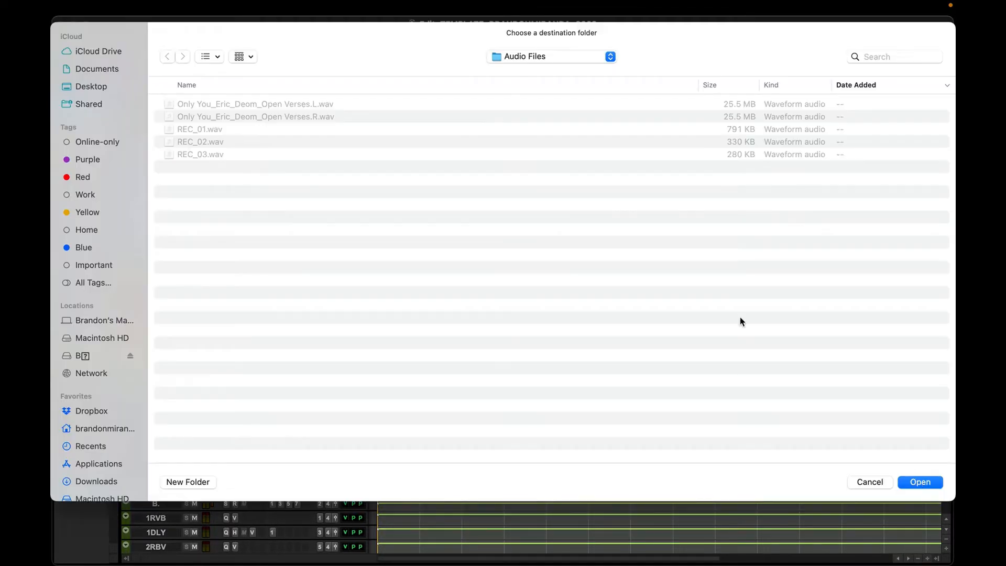
pyautogui.click(917, 481)
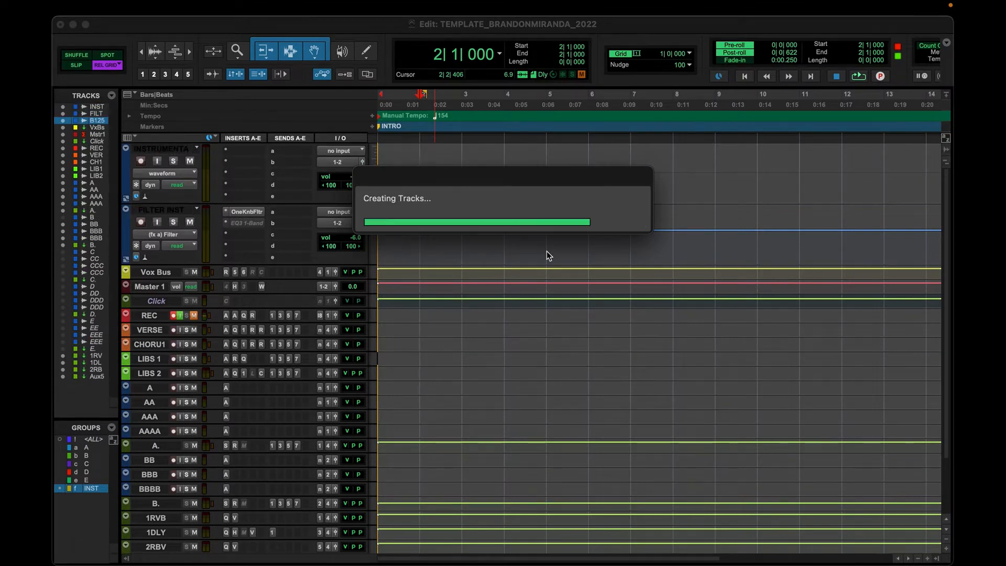
# - Move the imported beat clip onto the instrumental track at bar 1 and delete the emptied import track
pyautogui.click(472, 287)
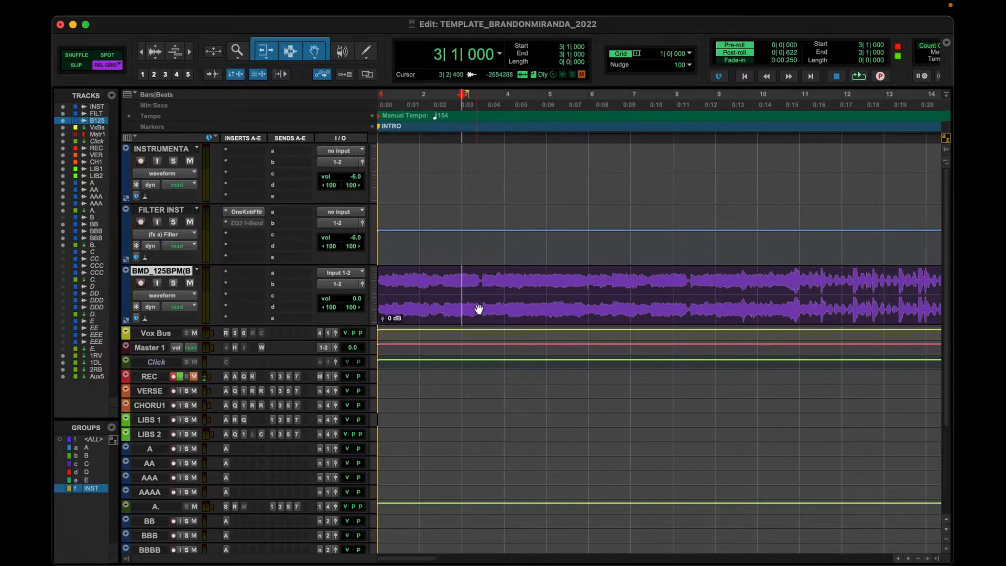
pyautogui.click(479, 309)
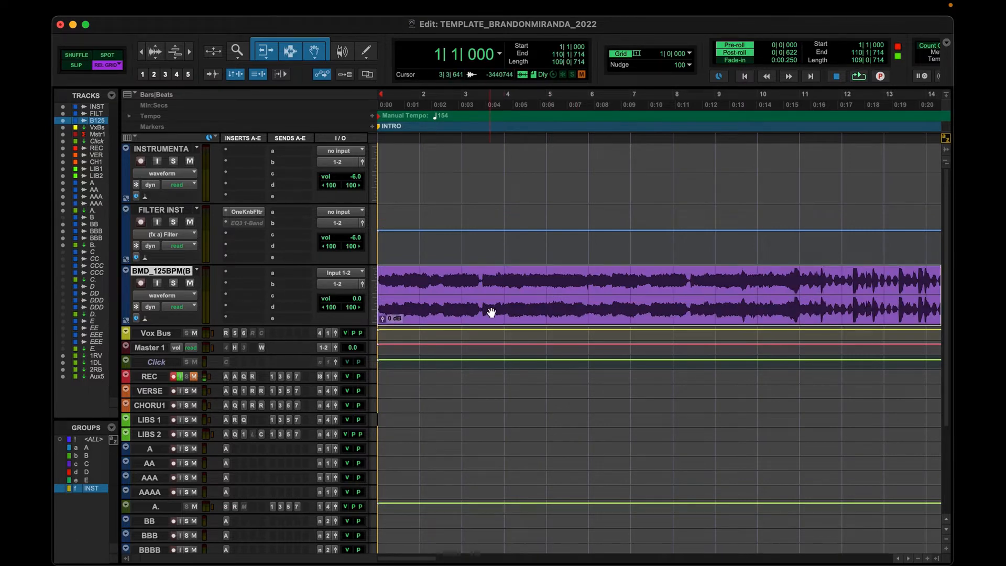
pyautogui.moveTo(490, 314); pyautogui.dragTo(483, 195)
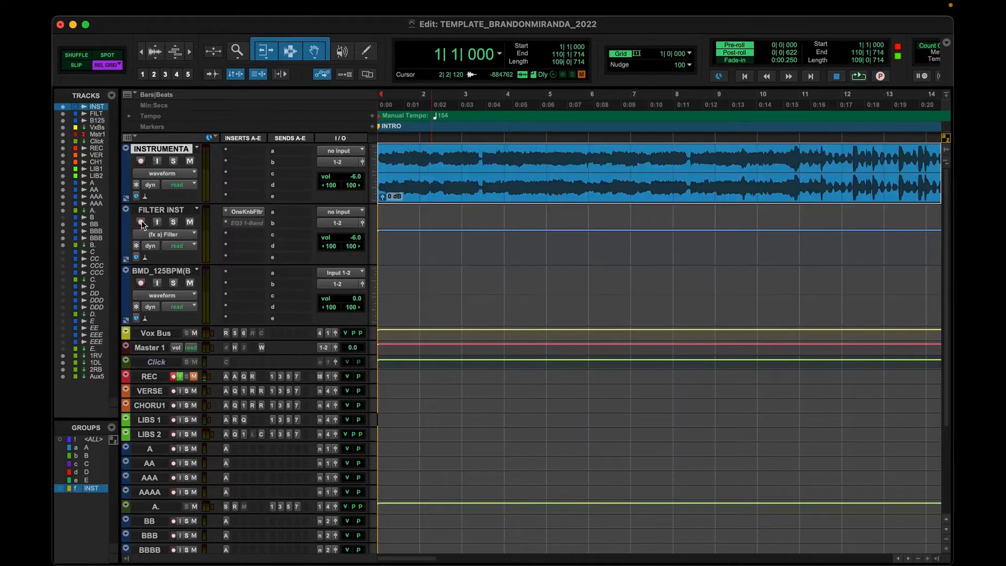
pyautogui.rightClick(177, 270)
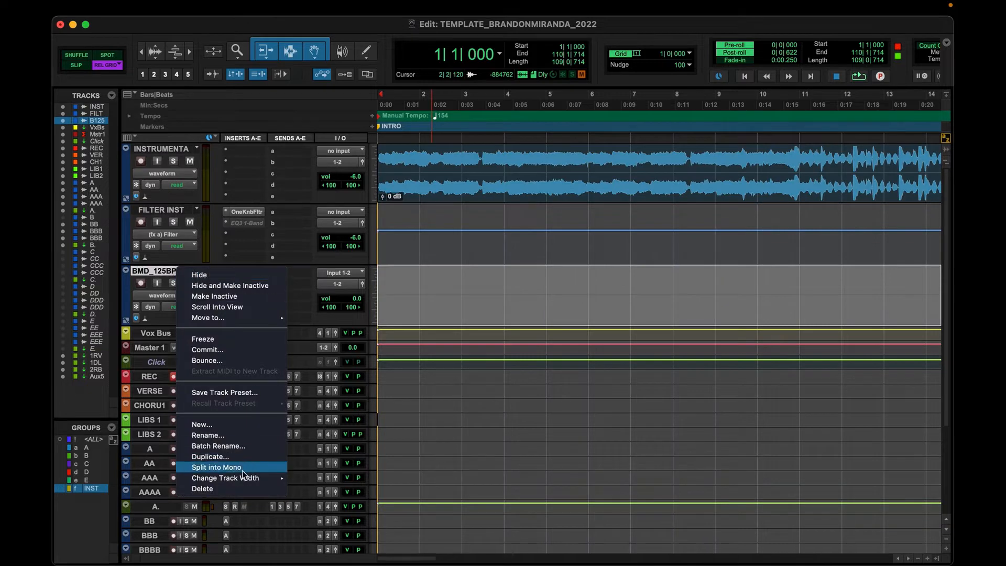
pyautogui.click(236, 490)
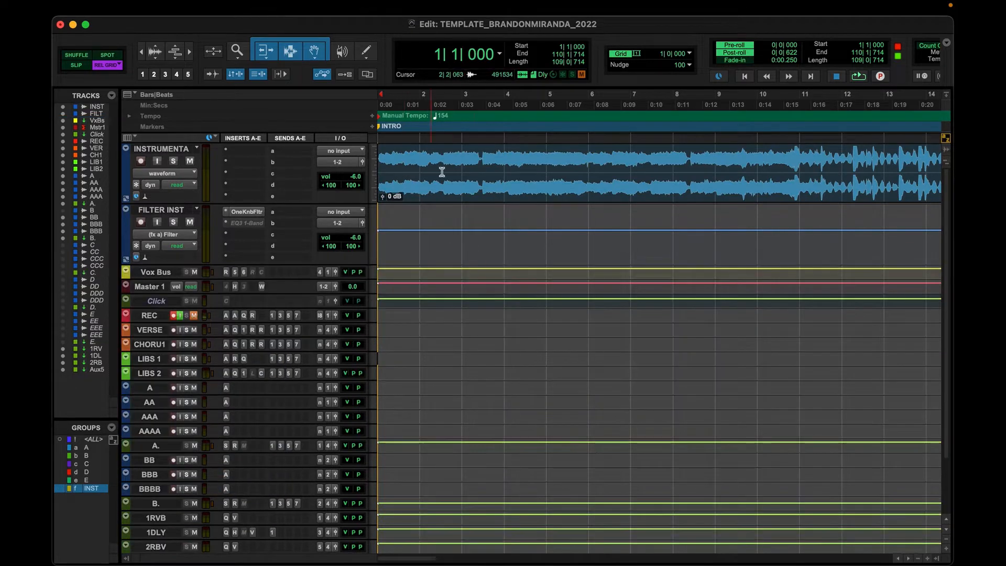
# - Try moving the beat clip down to the FILTER INST track with the INST group active, and undo it
pyautogui.click(459, 173)
pyautogui.doubleClick(427, 175)
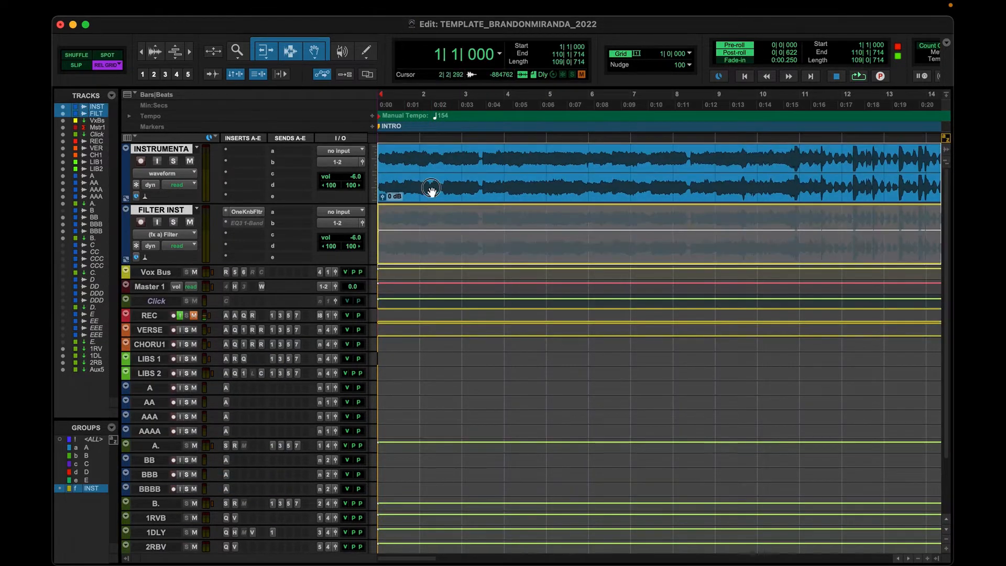
pyautogui.click(554, 166)
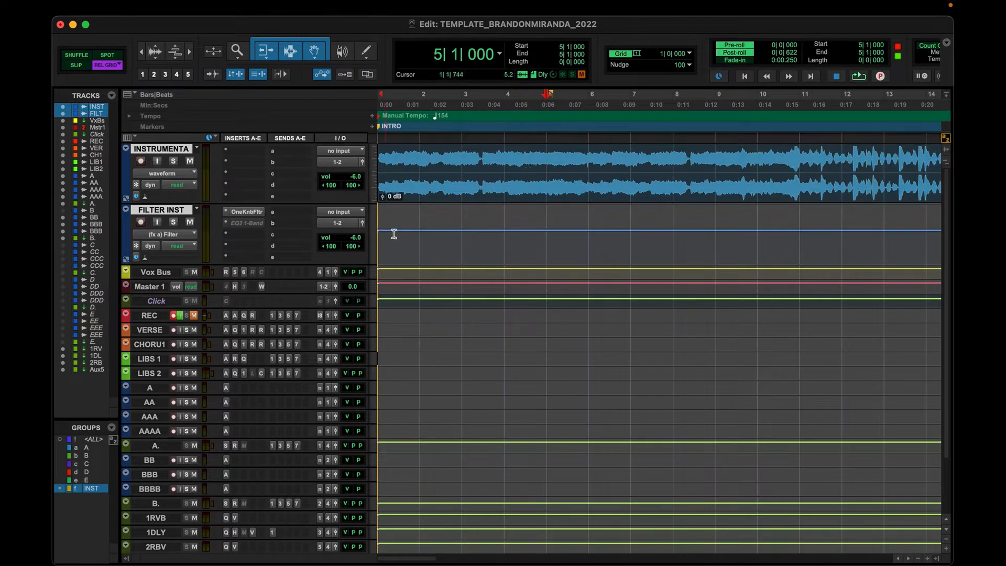
pyautogui.click(463, 219)
pyautogui.moveTo(464, 219); pyautogui.dragTo(463, 260)
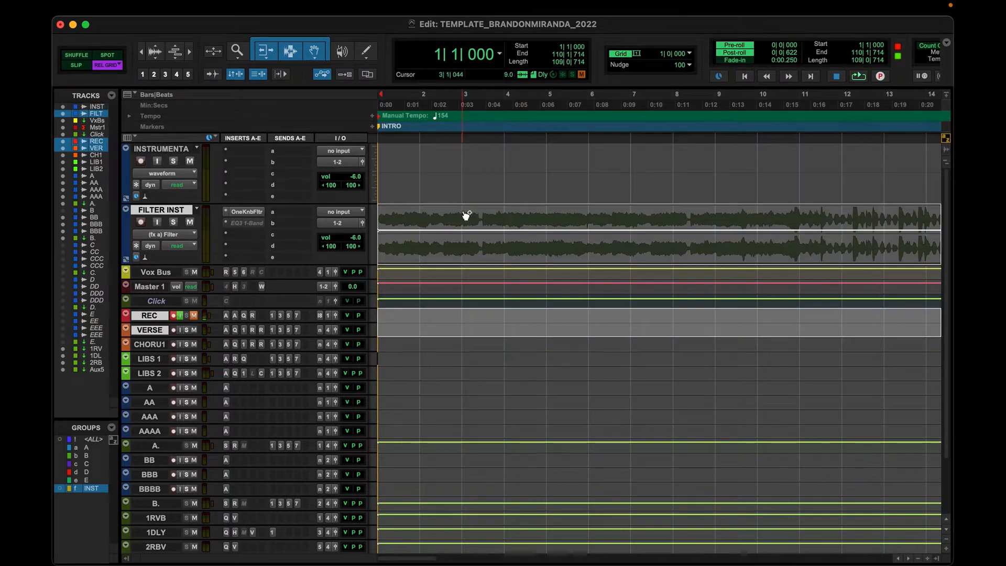
pyautogui.press('super+z')
# - Turn off the INST group, select the clip on the instrumental track alone and play its beginning
pyautogui.click(94, 491)
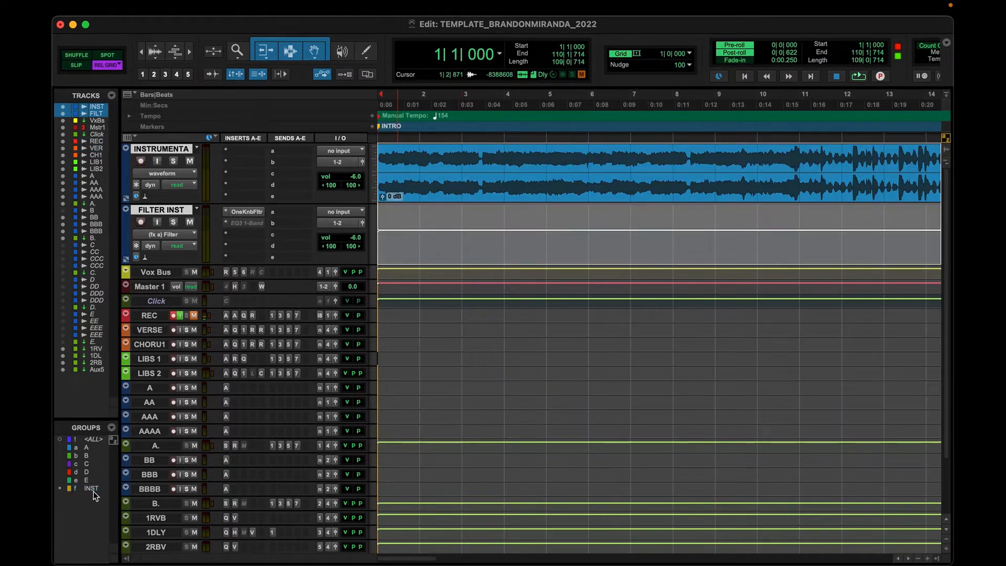
pyautogui.click(476, 234)
pyautogui.click(454, 190)
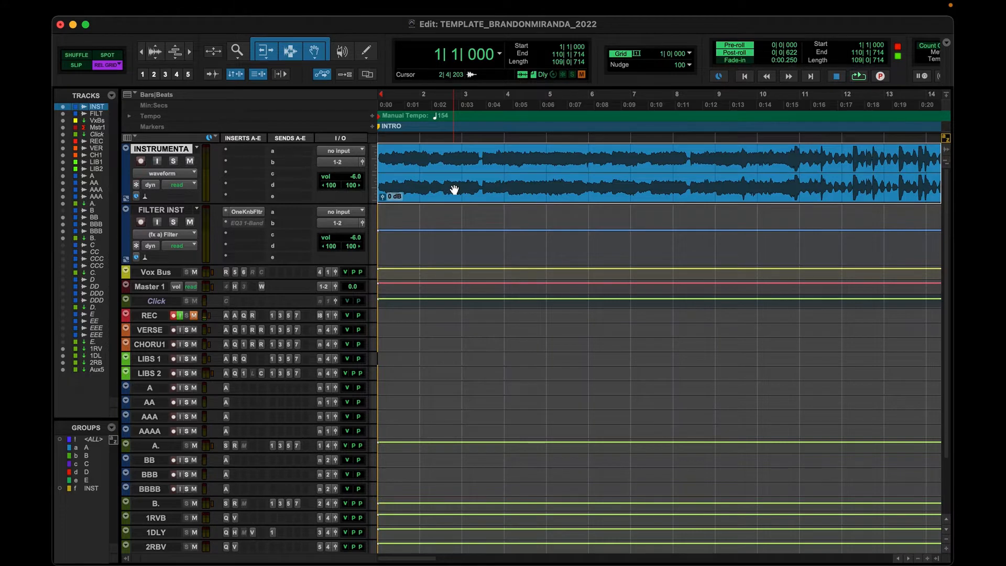
pyautogui.press('space')
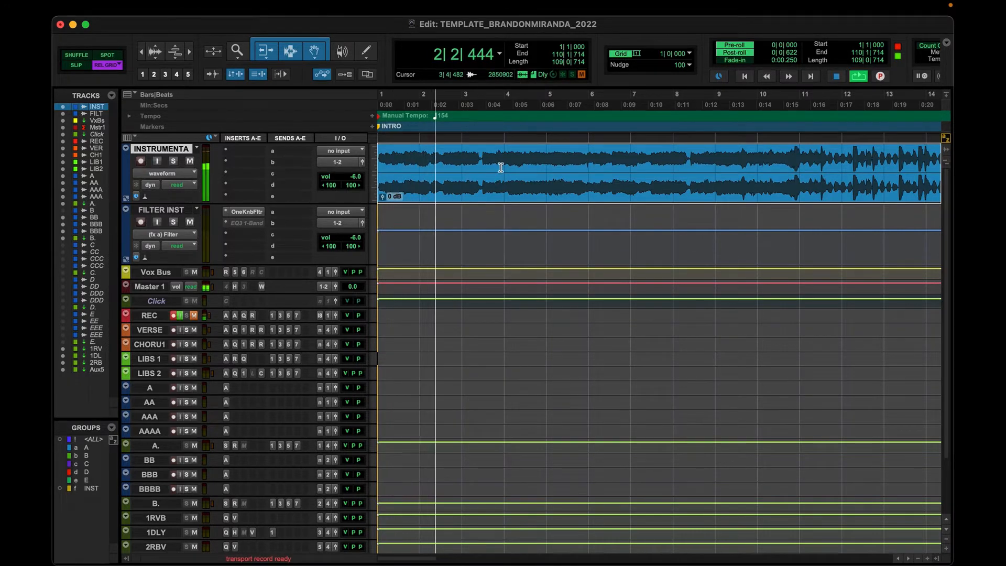
pyautogui.press('space')
# - Separate the beat's first three bars, move that section straight down to the FILTER INST track and audition it
pyautogui.moveTo(501, 168); pyautogui.dragTo(435, 231)
pyautogui.press('b')
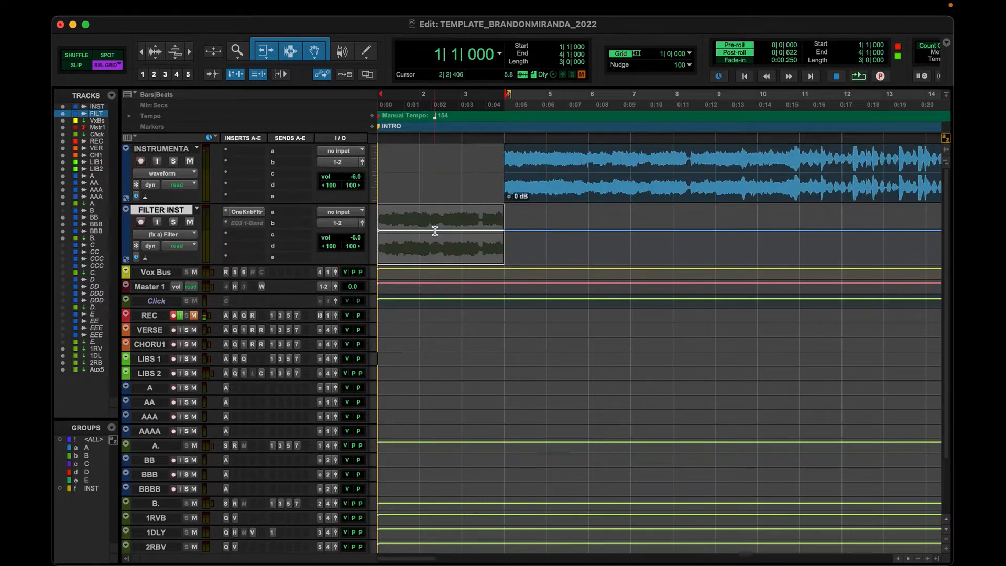
pyautogui.press('space')
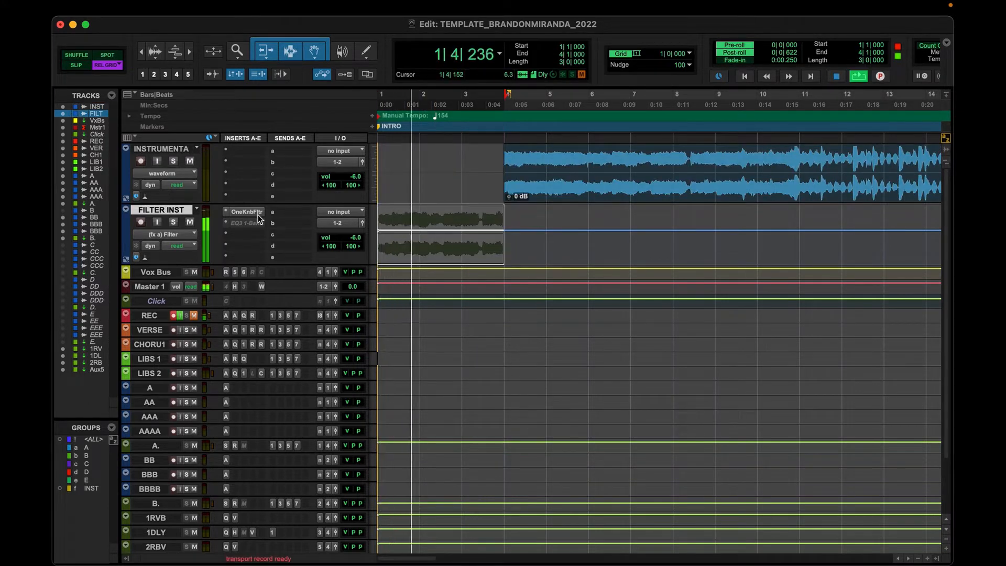
pyautogui.press('space')
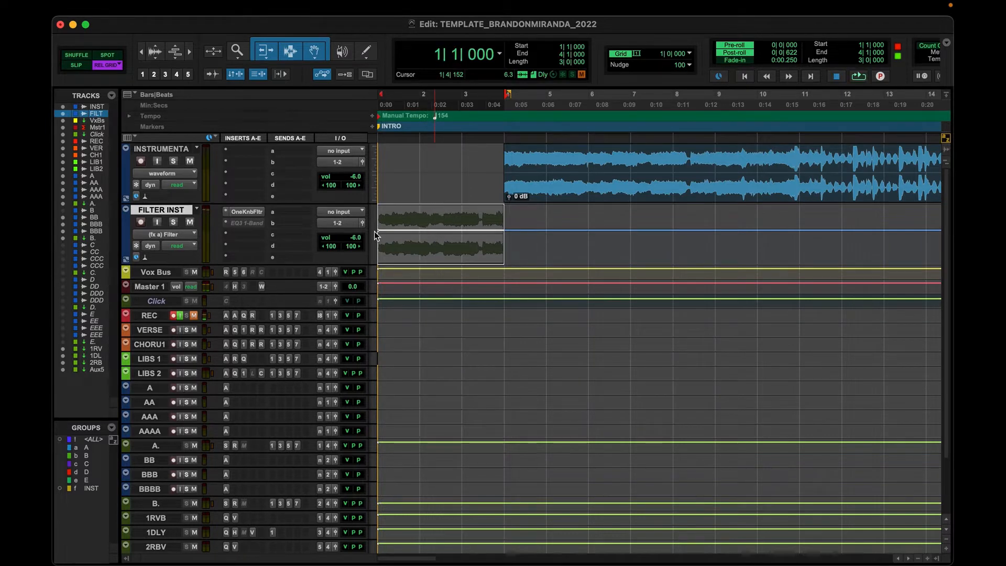
# - Ramp the filter automation upward from bar 1 to bar 4 on the FILTER INST track and play the filtered intro
pyautogui.moveTo(381, 231); pyautogui.dragTo(386, 244)
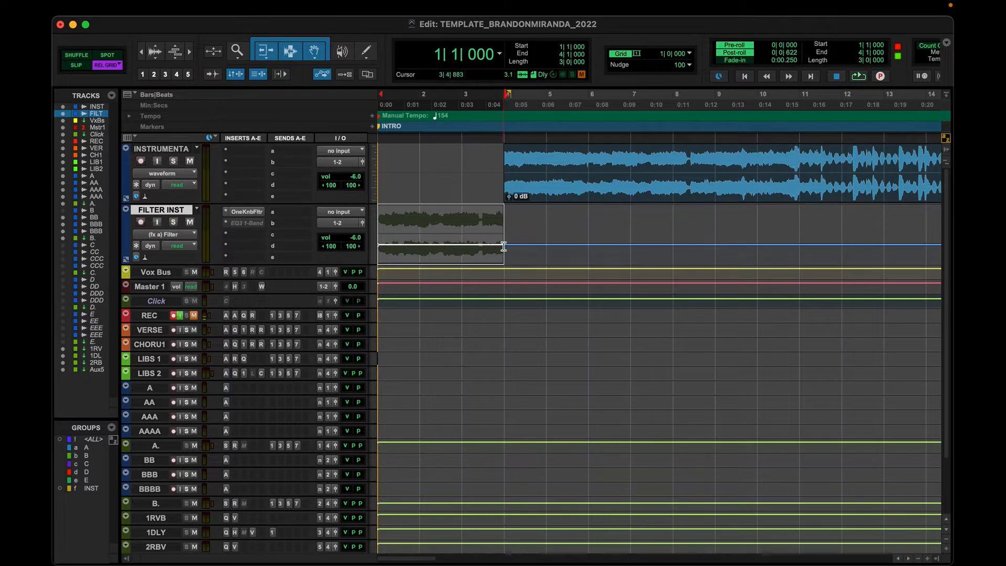
pyautogui.click(505, 245)
pyautogui.moveTo(505, 245); pyautogui.dragTo(503, 206)
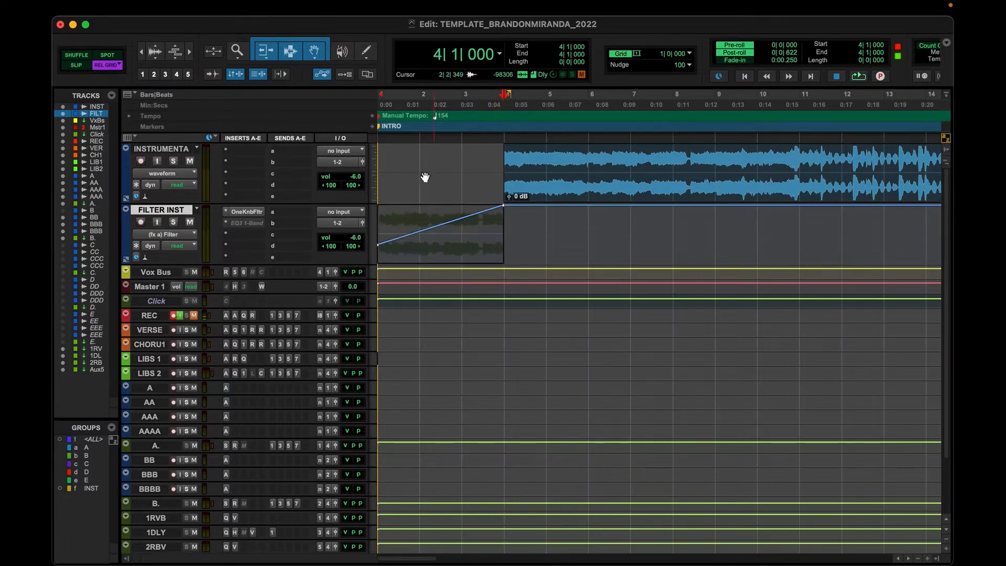
pyautogui.click(400, 163)
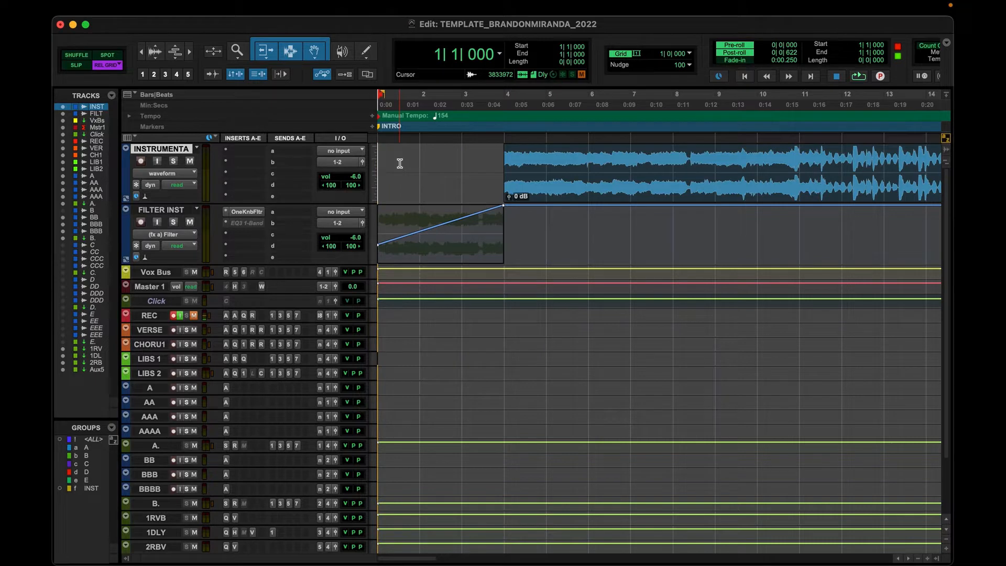
pyautogui.press('space')
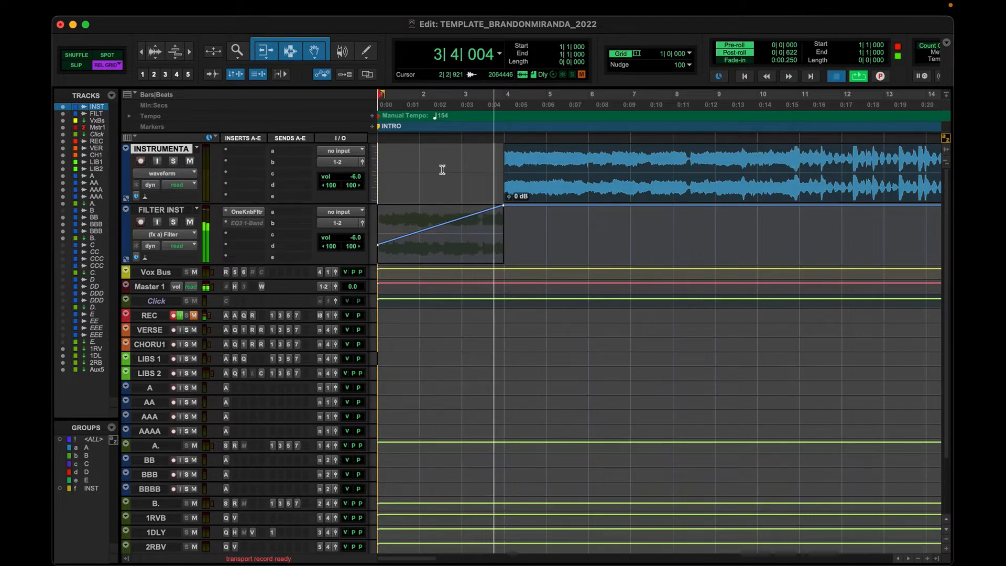
pyautogui.press('space')
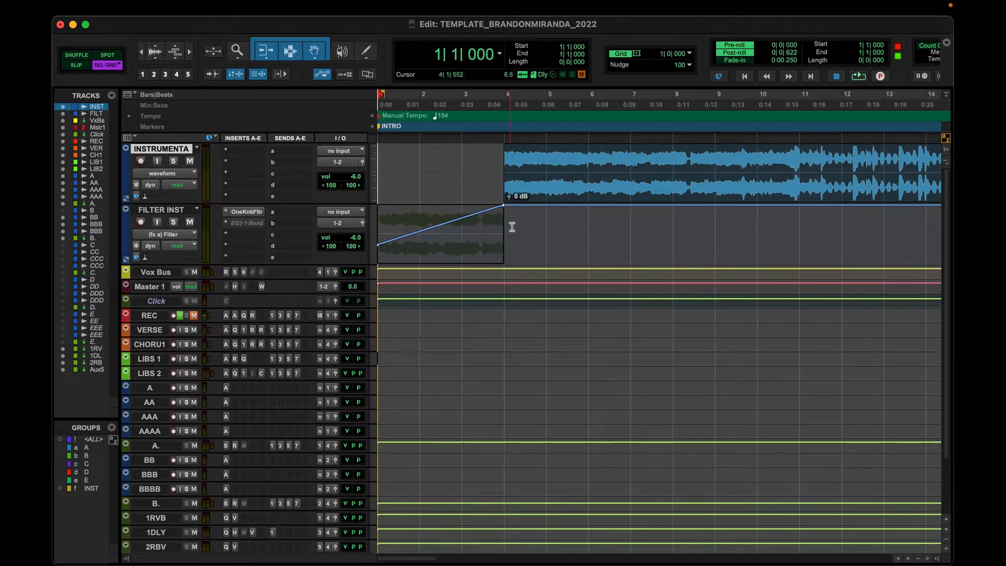
# - Undo the filter ramp and clip move, and rejoin the two beat sections into one clip on the instrumental track
pyautogui.press('super+z')
pyautogui.press('super+z')
pyautogui.click(552, 191)
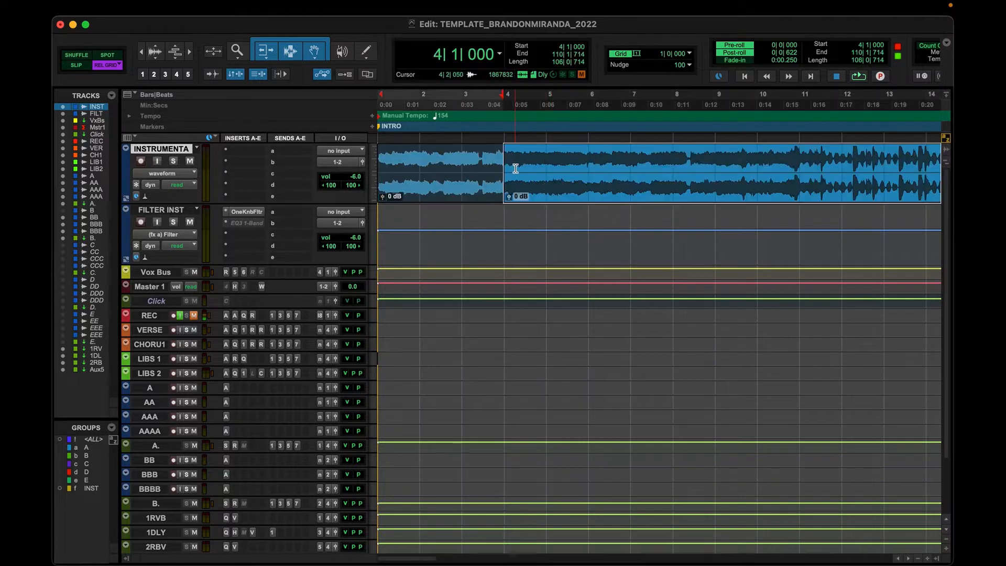
pyautogui.moveTo(508, 167); pyautogui.dragTo(361, 170)
pyautogui.click(457, 153)
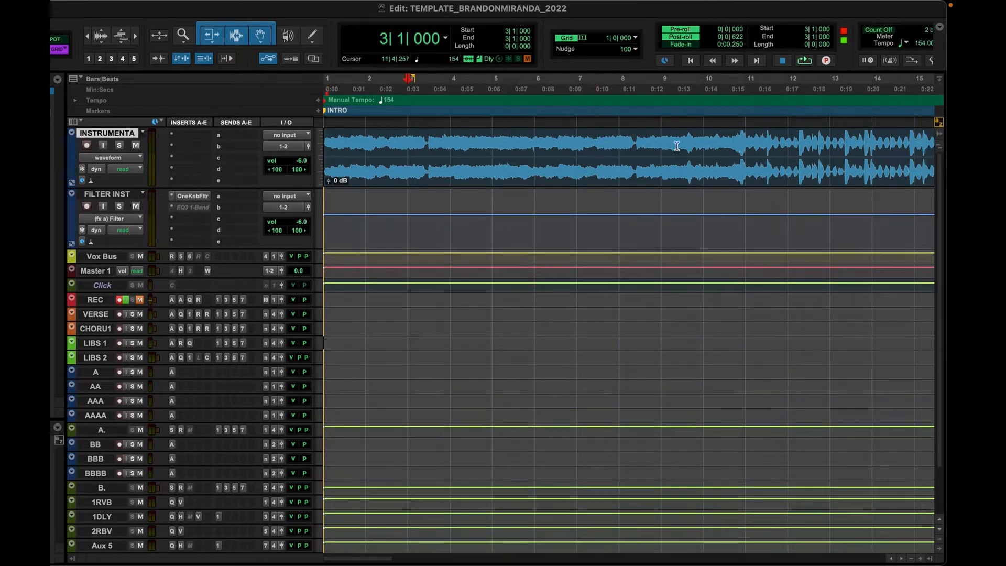
# - Check the BPM in the "dreams" file names in the audio import window, cancel the import and set the session tempo to 125
pyautogui.click(571, 157)
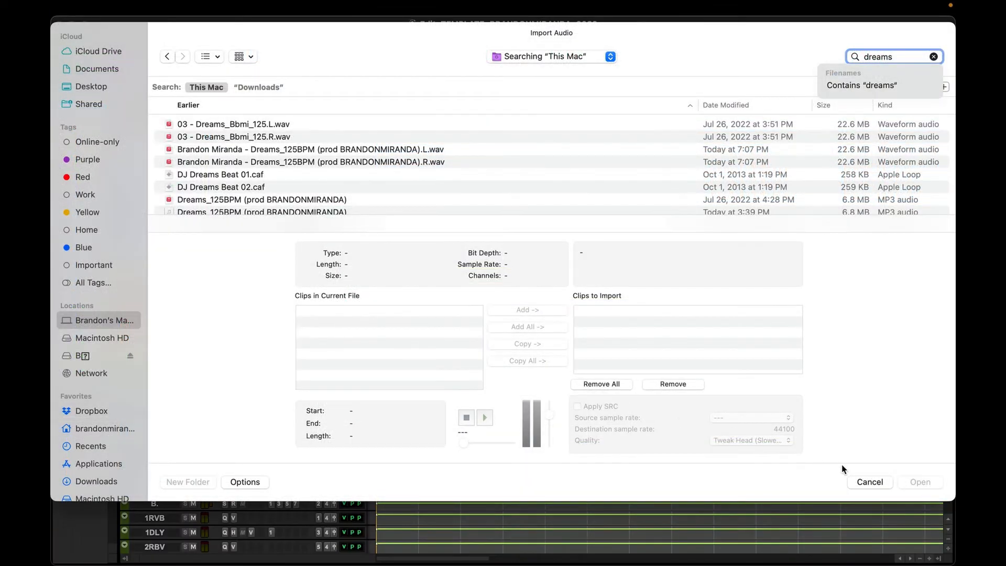
pyautogui.click(870, 481)
pyautogui.moveTo(901, 29); pyautogui.dragTo(839, 27)
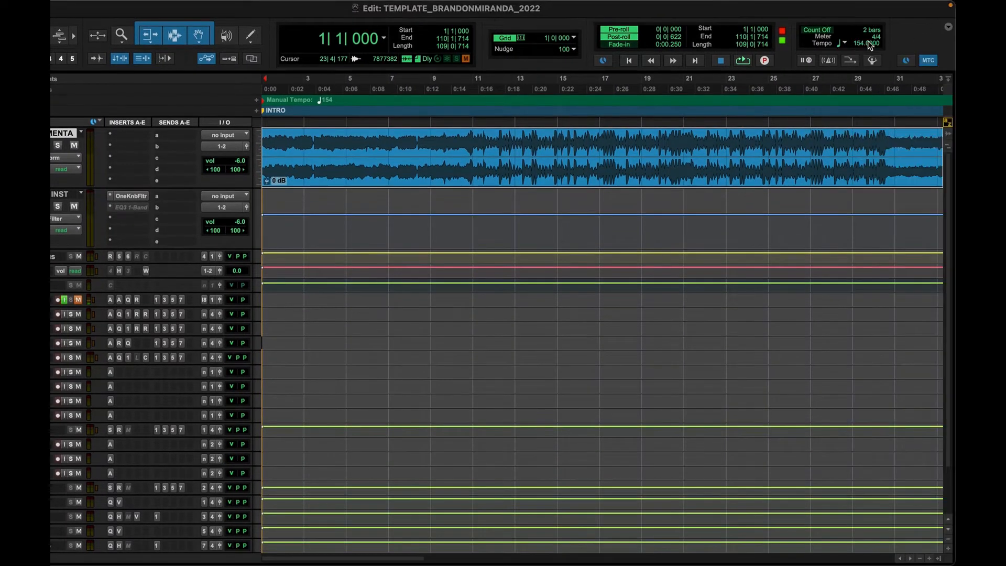
pyautogui.press('Return')
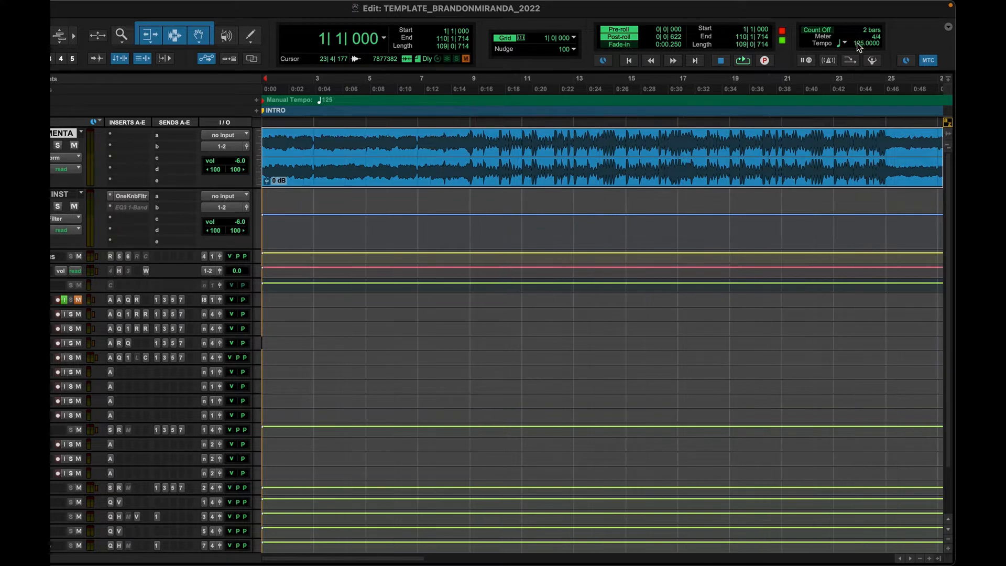
# - Trim the beat clip's start to the first kick transient near bar 9 and move the clip so that kick lands on bar 9
pyautogui.click(411, 171)
pyautogui.press('super+bracketright')
pyautogui.press('super+bracketright')
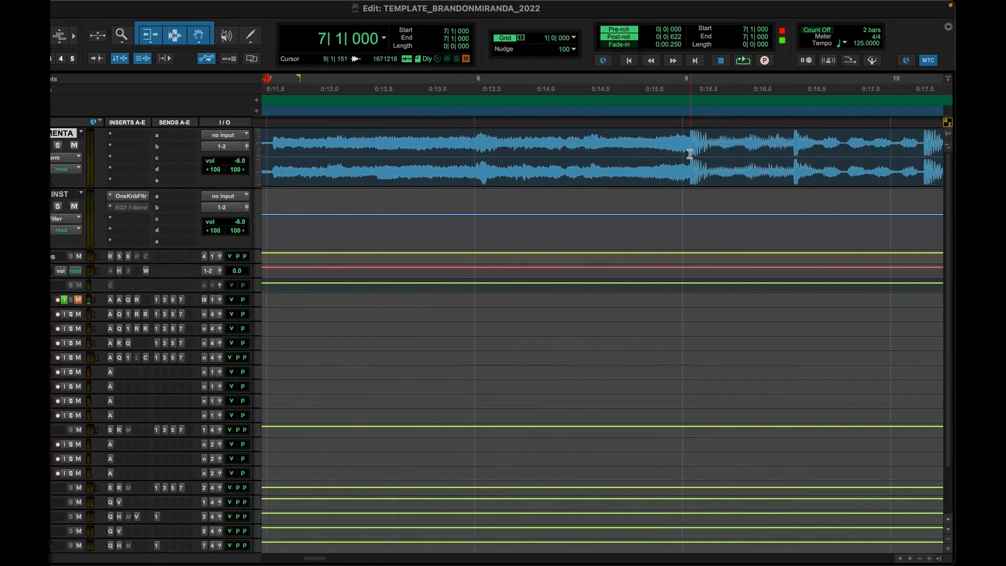
pyautogui.click(792, 158)
pyautogui.press('super+bracketright')
pyautogui.press('super+bracketright')
pyautogui.keyDown('super'); pyautogui.click(635, 151); pyautogui.keyUp('super')
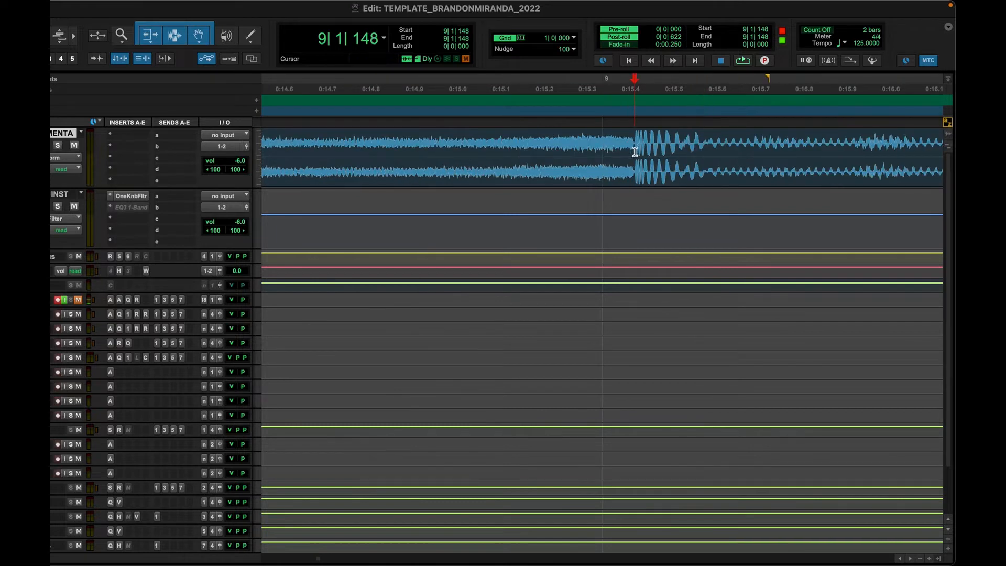
pyautogui.press('a')
pyautogui.moveTo(662, 172); pyautogui.dragTo(631, 176)
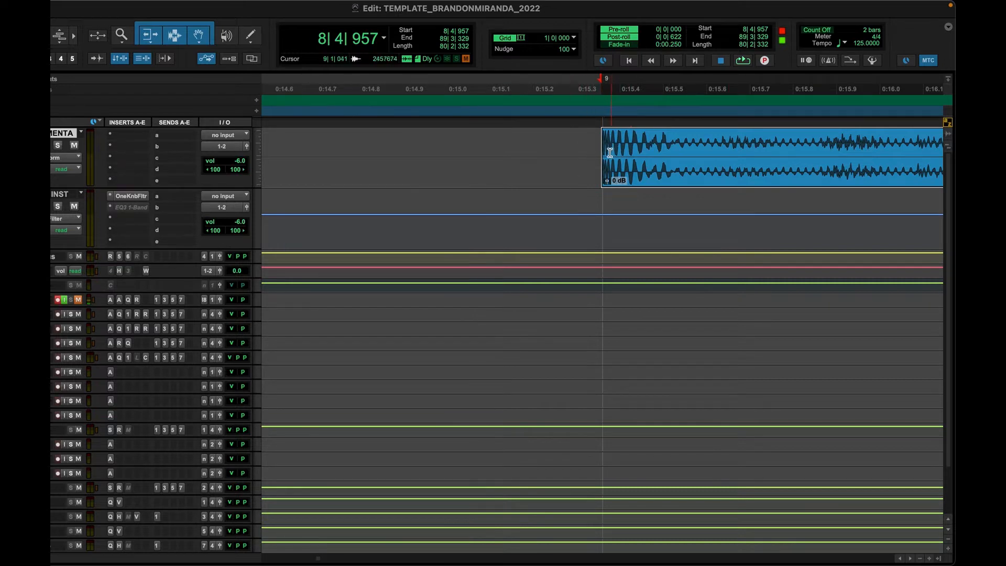
# - Extend the aligned beat clip's start back to bar 1 and bring the whole beat into view
pyautogui.moveTo(603, 151); pyautogui.dragTo(162, 170)
pyautogui.press('r')
pyautogui.press('r')
pyautogui.press('r')
pyautogui.press('r')
pyautogui.press('r')
pyautogui.click(392, 151)
pyautogui.press('r')
pyautogui.press('r')
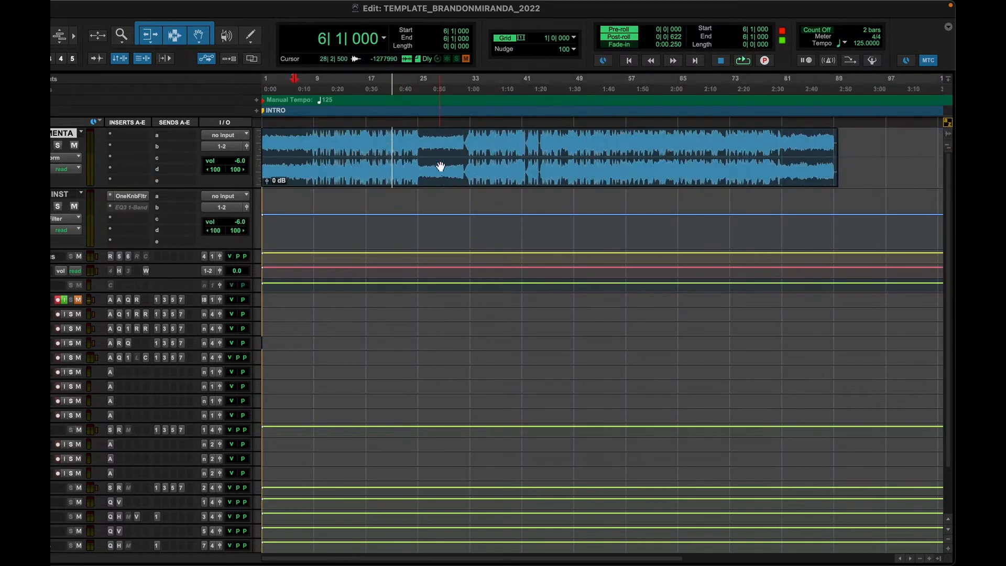
# - Lower the clip gain of the whole instrumental clip to -5.6 dB
pyautogui.click(440, 167)
pyautogui.moveTo(265, 11); pyautogui.dragTo(399, 12)
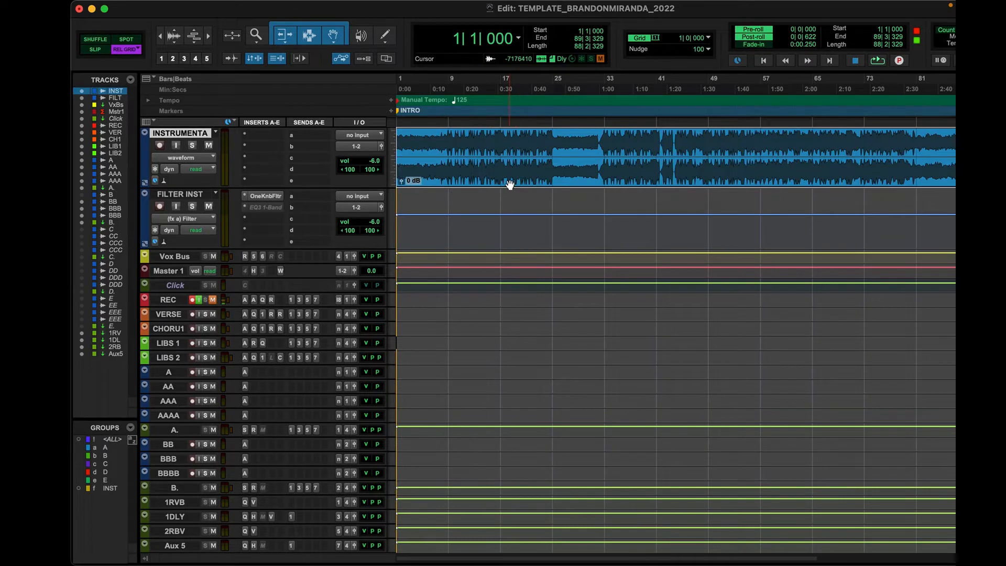
pyautogui.moveTo(402, 184); pyautogui.dragTo(402, 189)
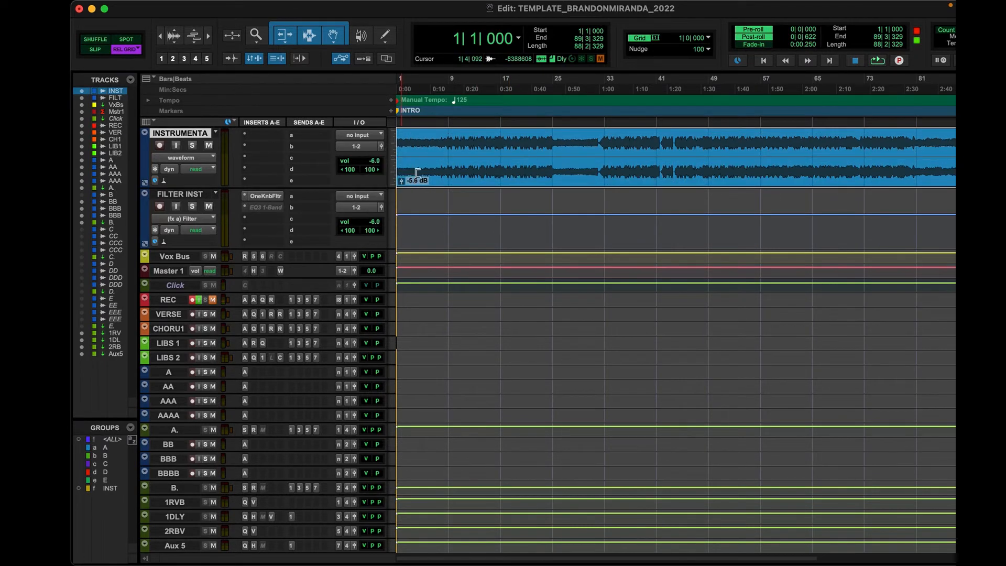
pyautogui.click(461, 141)
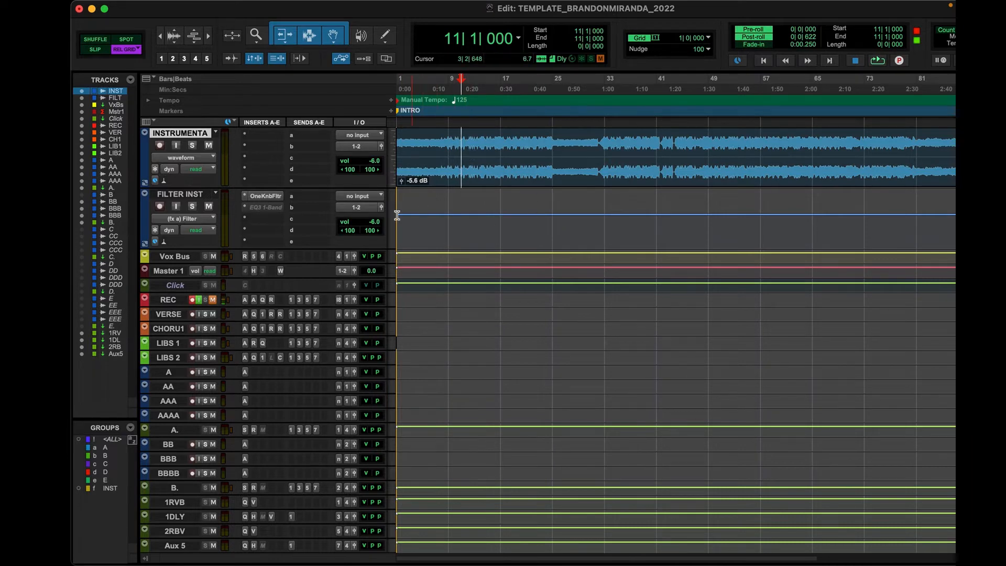
# - Go through the Vox Bus, REC, Master 1 and Click tracks and shrink the Click track's height
pyautogui.click(170, 257)
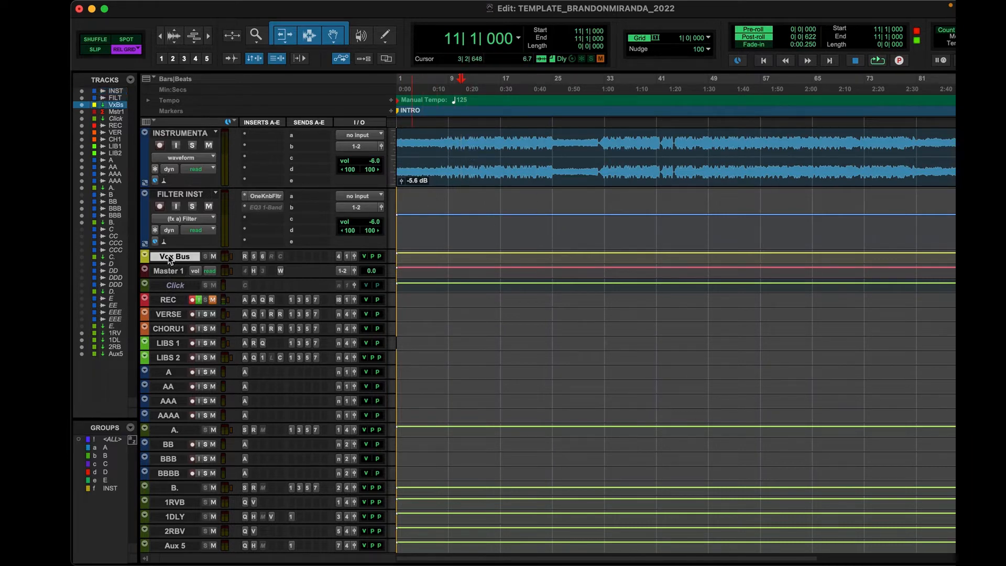
pyautogui.click(168, 300)
pyautogui.click(168, 271)
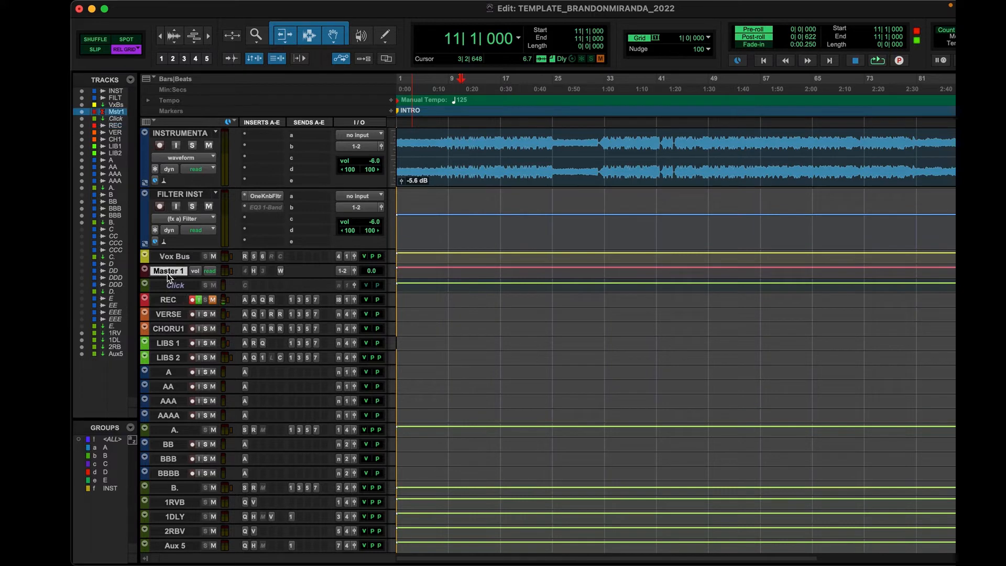
pyautogui.click(176, 286)
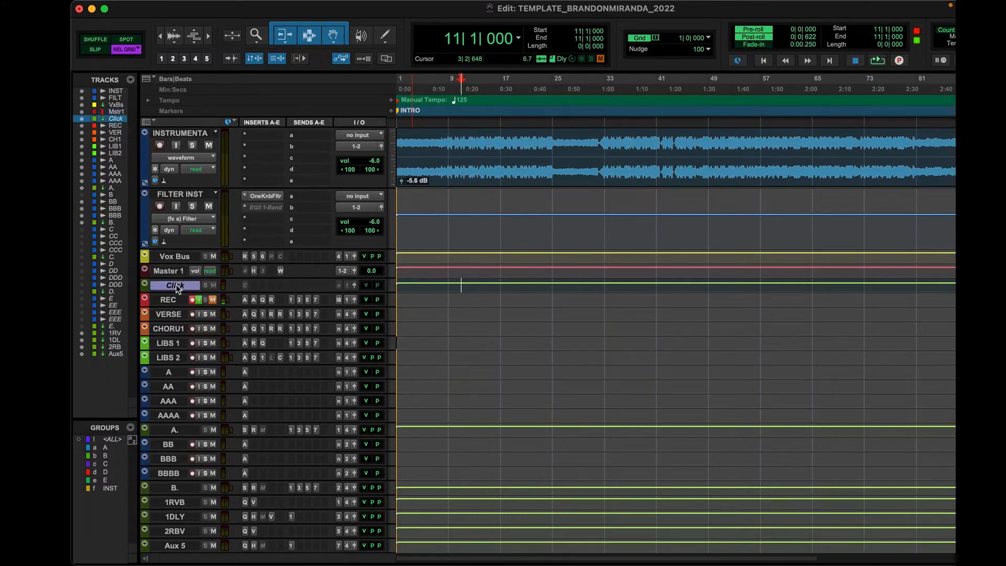
pyautogui.moveTo(169, 290)
pyautogui.mouseDown()
pyautogui.moveTo(171, 339)
pyautogui.moveTo(174, 279)
pyautogui.mouseUp()
pyautogui.click(178, 256)
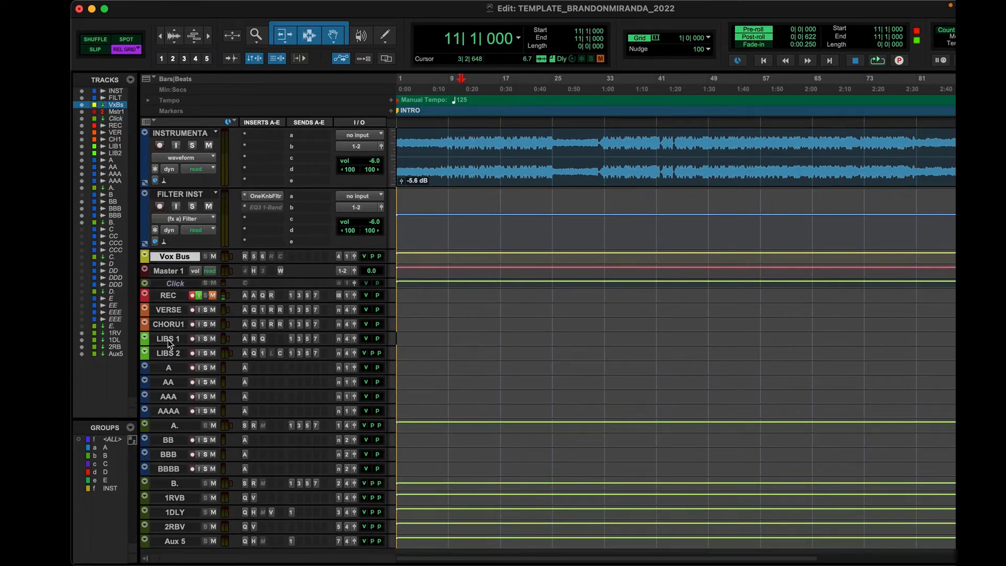
# - Select all tracks from REC through B. and enlarge their track height
pyautogui.click(167, 309)
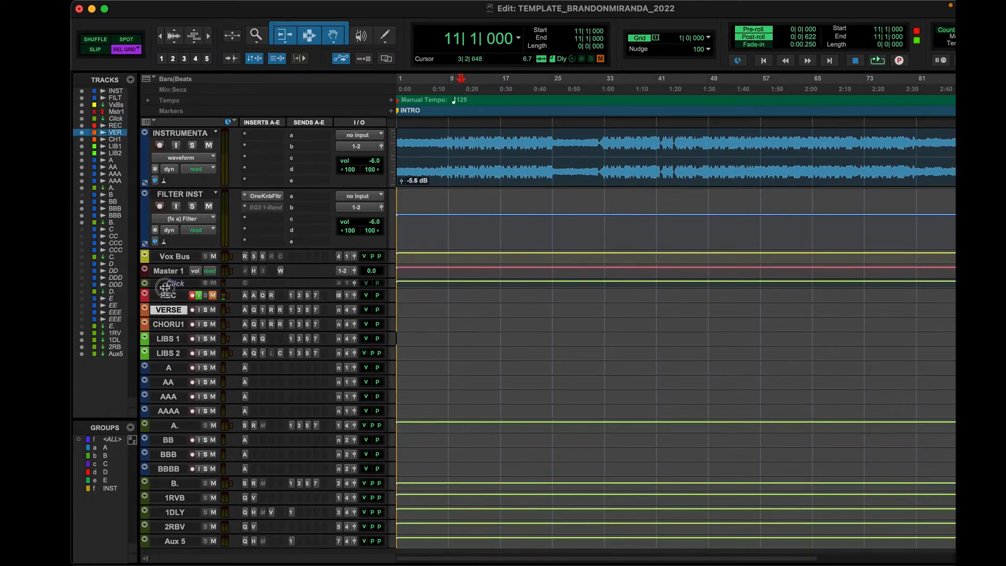
pyautogui.click(165, 297)
pyautogui.scroll(-1, 165, 297)
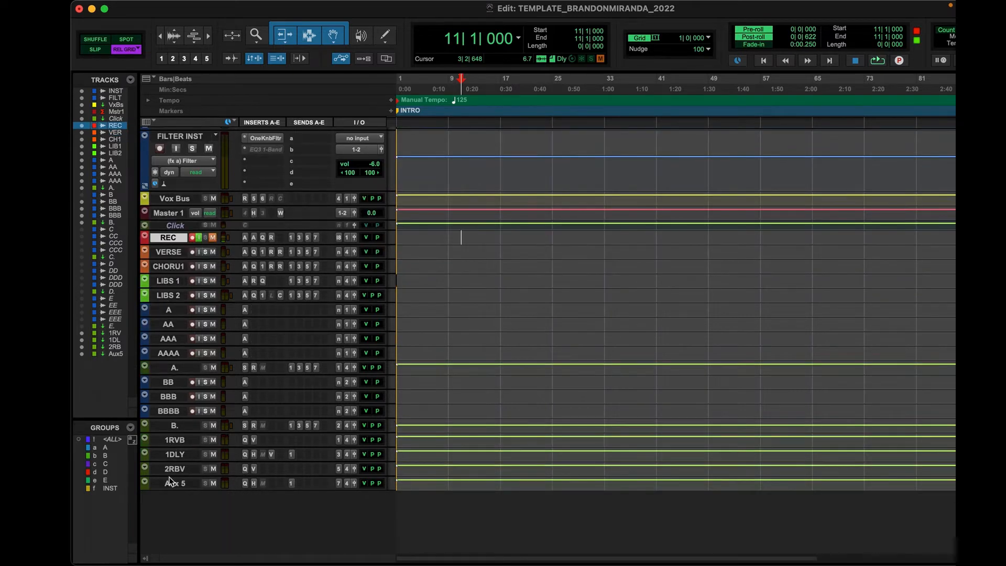
pyautogui.keyDown('shift'); pyautogui.click(163, 424); pyautogui.keyUp('shift')
pyautogui.click(145, 423)
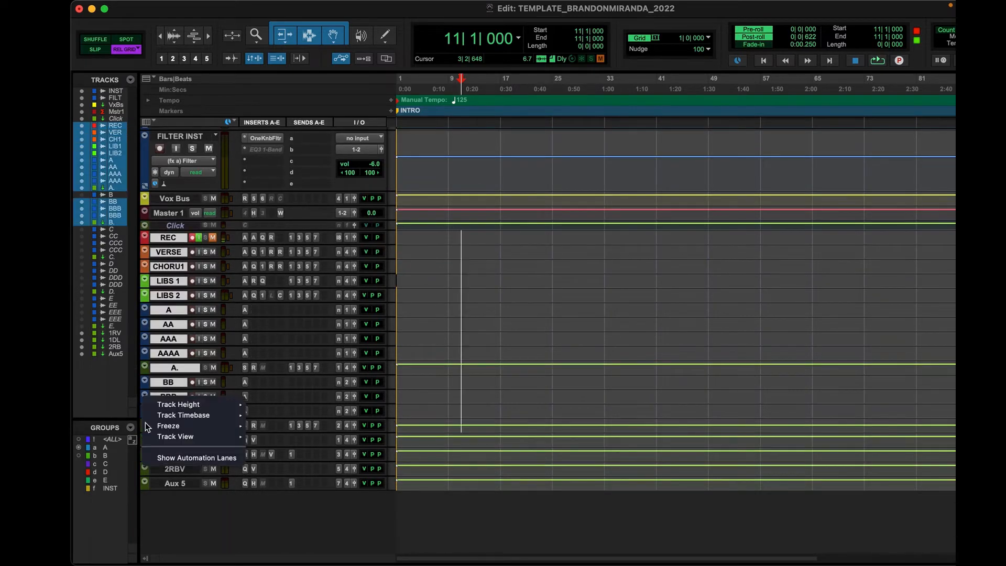
pyautogui.moveTo(184, 403)
pyautogui.click(267, 436)
# - Record a short vocal take on the REC track starting at bar 1
pyautogui.click(441, 251)
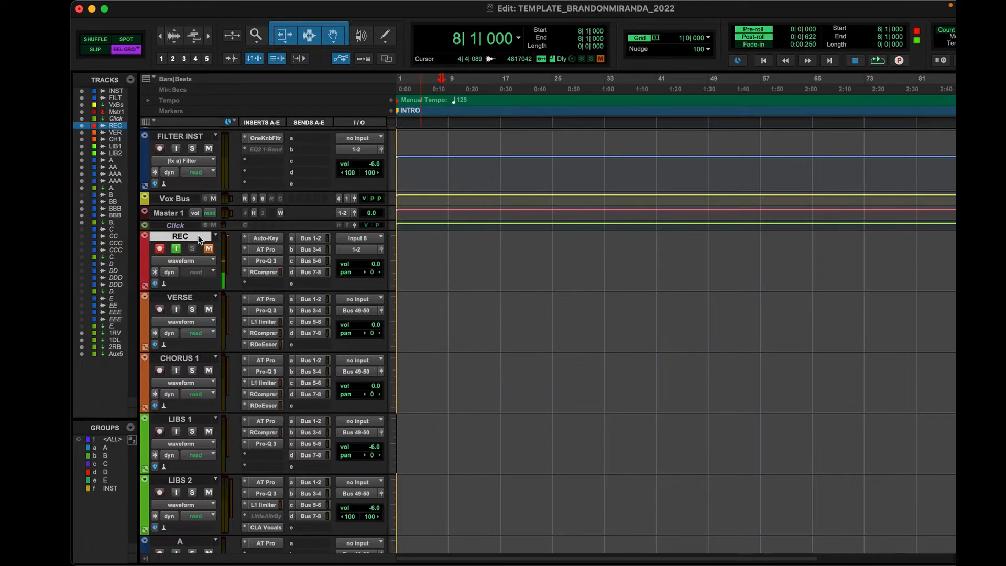
pyautogui.click(407, 249)
pyautogui.moveTo(438, 247); pyautogui.dragTo(360, 247)
pyautogui.click(468, 271)
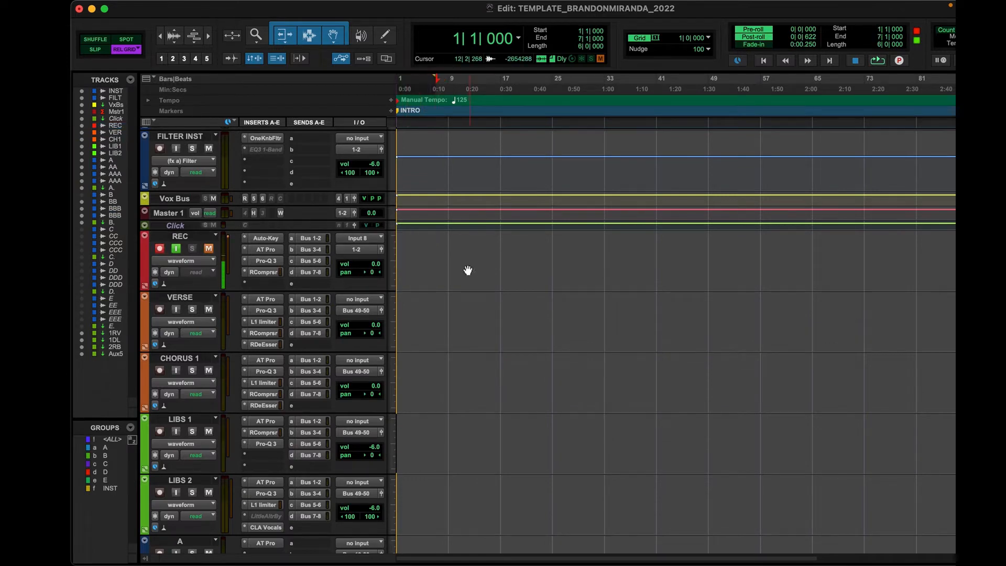
pyautogui.click(442, 243)
pyautogui.press('Return')
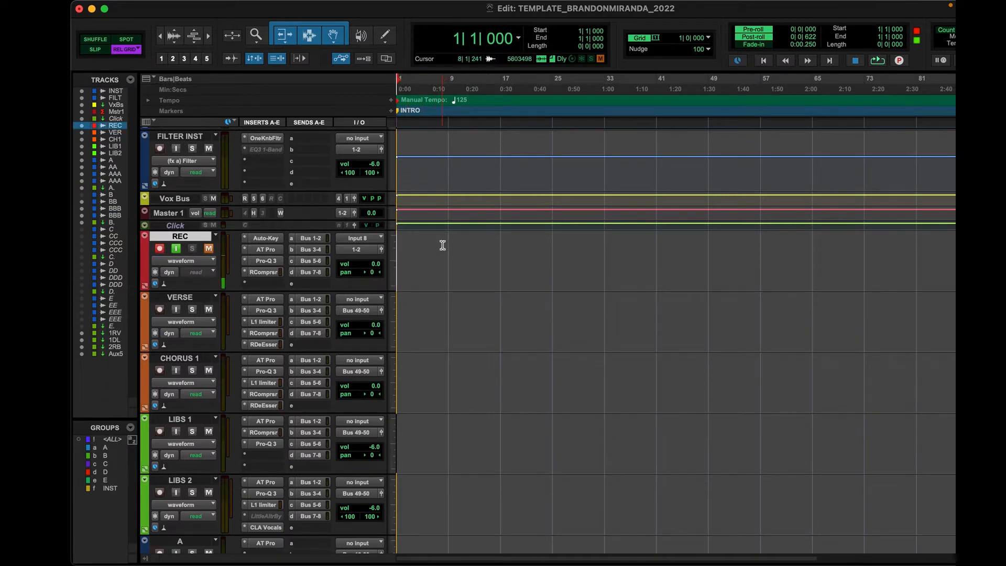
pyautogui.moveTo(443, 245); pyautogui.dragTo(349, 250)
pyautogui.press('Return')
pyautogui.press('space')
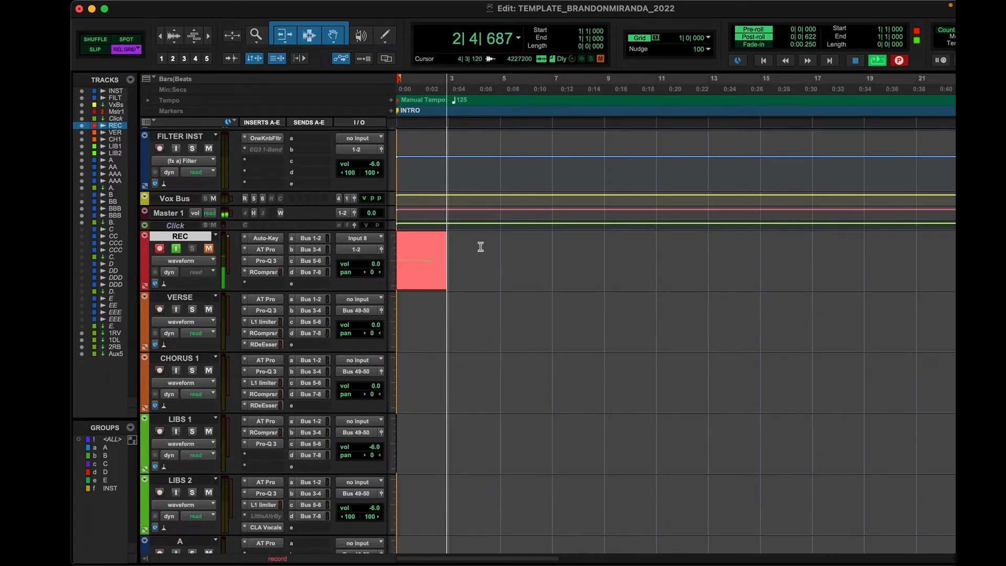
pyautogui.press('space')
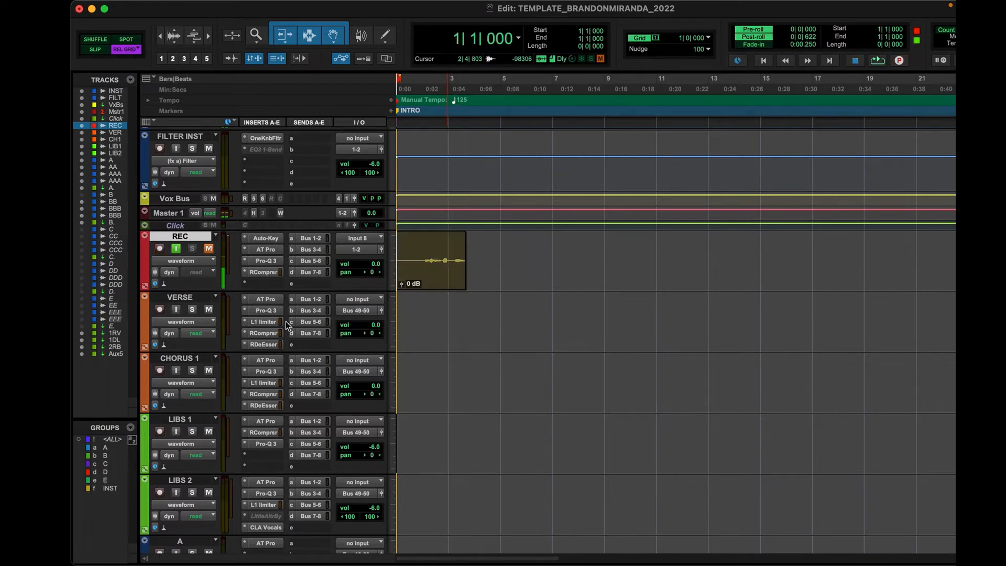
# - Look at the REC track's output options and close them without choosing a path
pyautogui.click(362, 249)
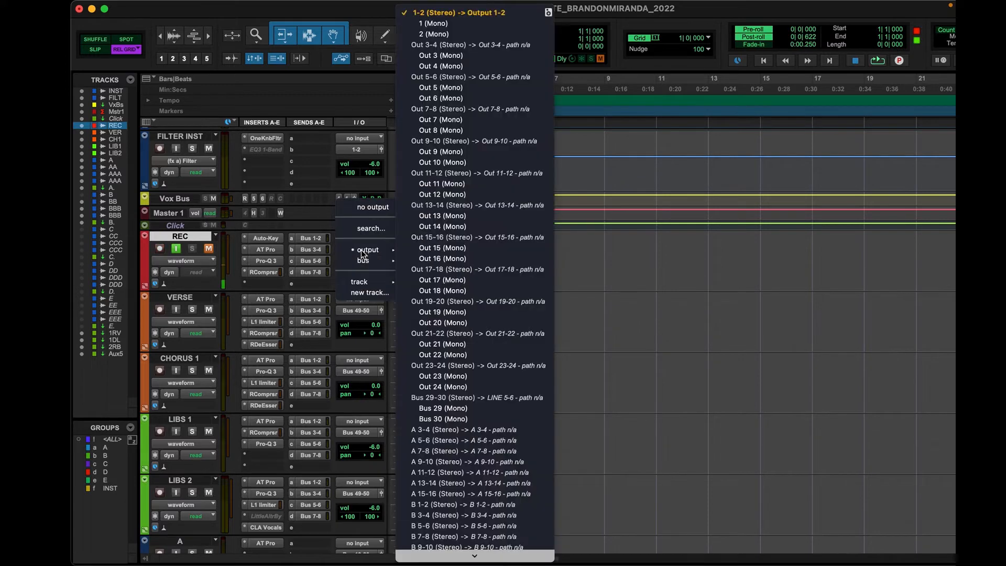
pyautogui.click(600, 238)
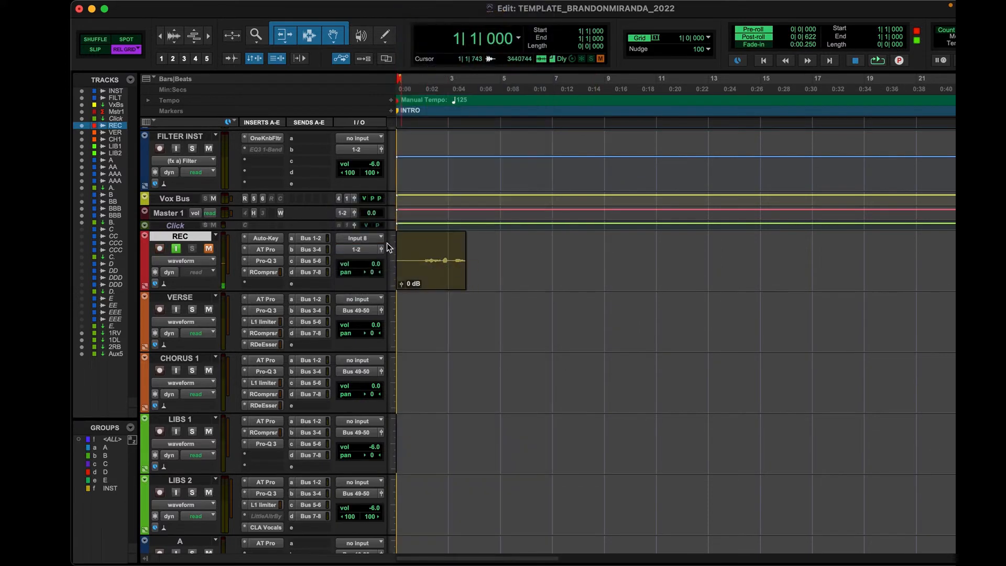
pyautogui.hotkey('shift', 'r')
pyautogui.moveTo(416, 249); pyautogui.dragTo(448, 258)
pyautogui.click(505, 256)
pyautogui.click(497, 262)
# - Record another short take from bar 1 over the beginning of the existing REC clip
pyautogui.click(432, 253)
pyautogui.press('Return')
pyautogui.press('super+space')
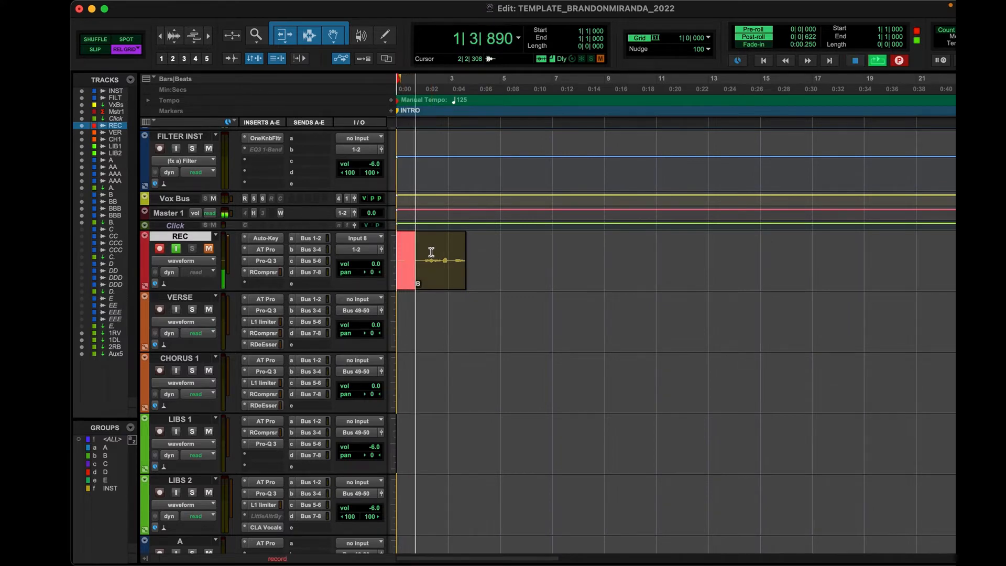
pyautogui.press('space')
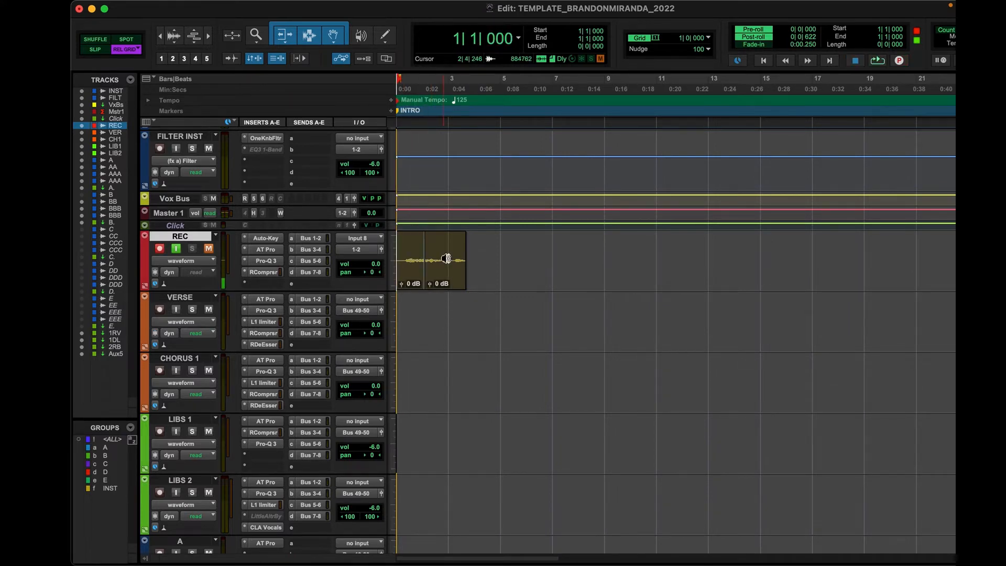
# - Create a new empty playlist on the REC track and record a short vocal take from bar 1
pyautogui.hotkey('ctrl', '\\')
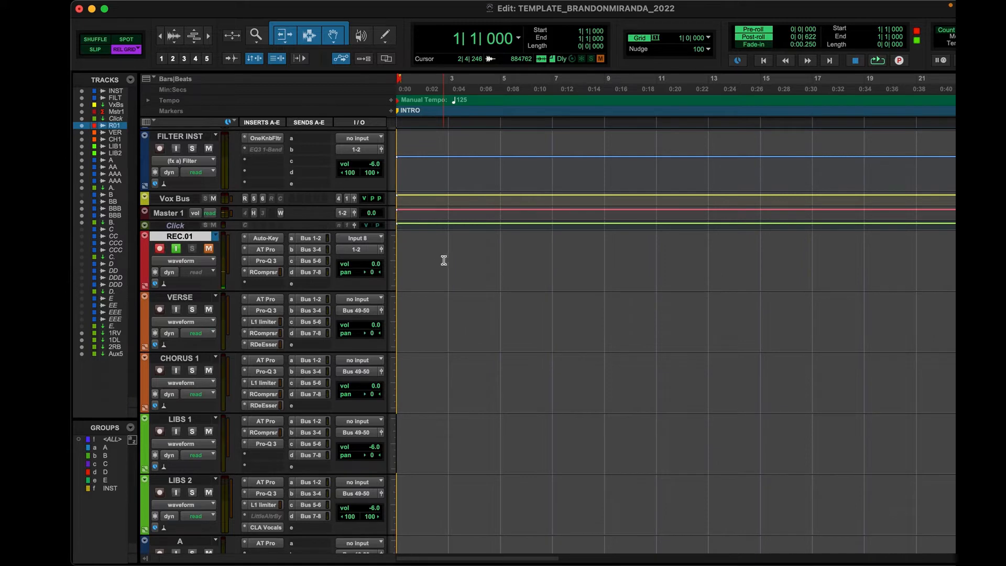
pyautogui.press('super+space')
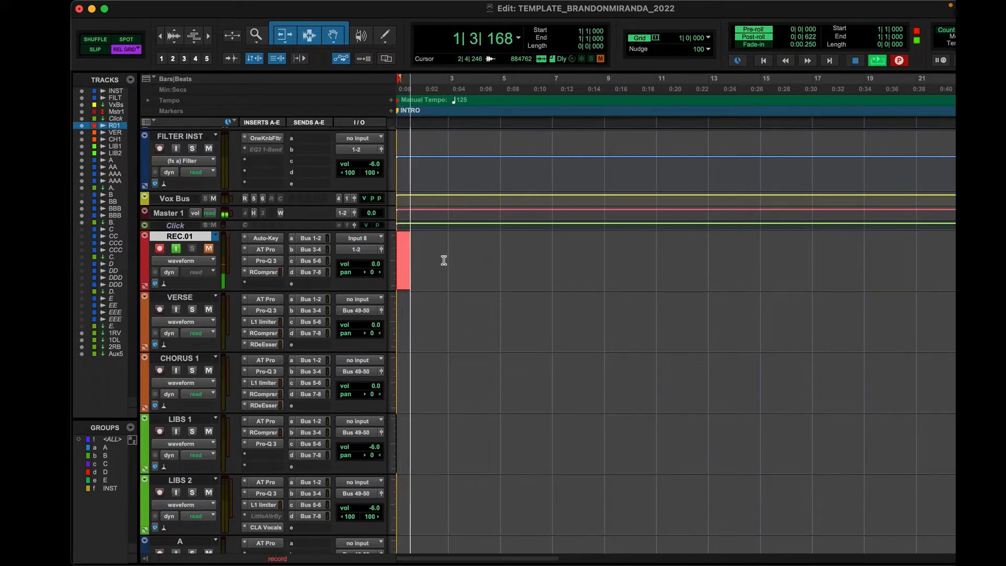
pyautogui.press('space')
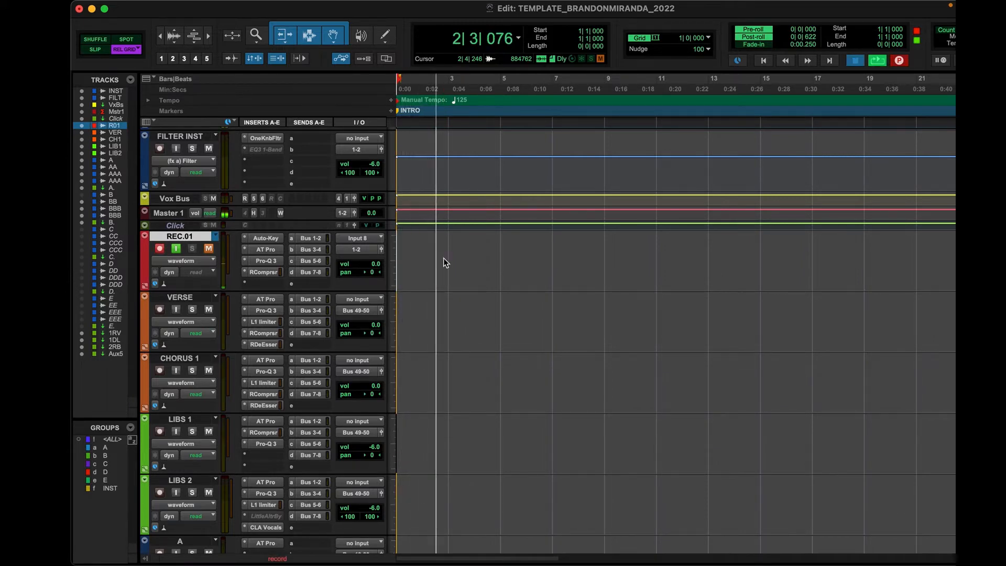
# - Show the REC track's playlists to view the earlier takes, and return the track to waveform view
pyautogui.click(192, 260)
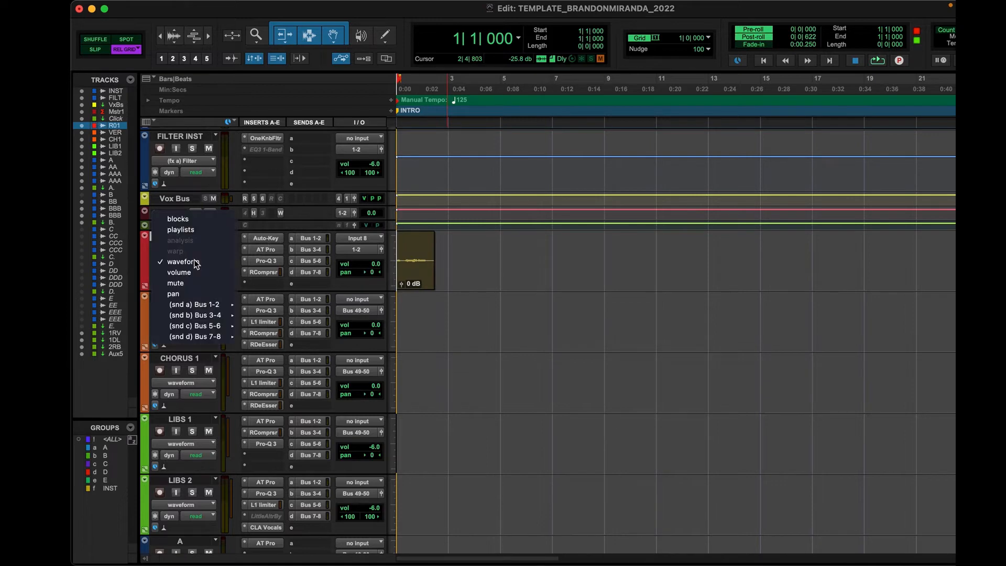
pyautogui.click(181, 229)
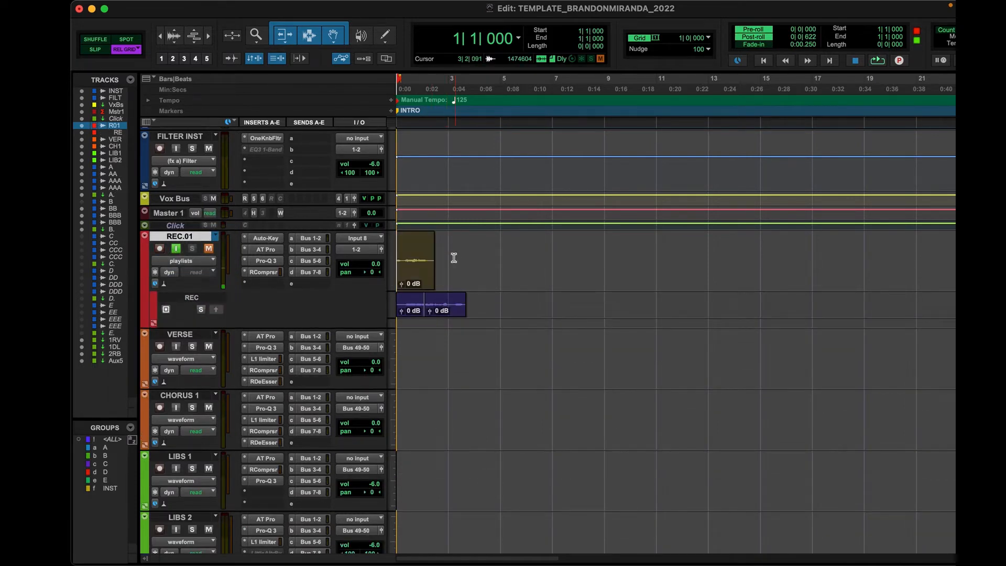
pyautogui.click(212, 260)
pyautogui.click(210, 296)
# - Move the recorded clip from the REC track down to the VERSE track, keeping its start at bar 1
pyautogui.click(413, 283)
pyautogui.moveTo(414, 283); pyautogui.dragTo(415, 340)
pyautogui.click(422, 244)
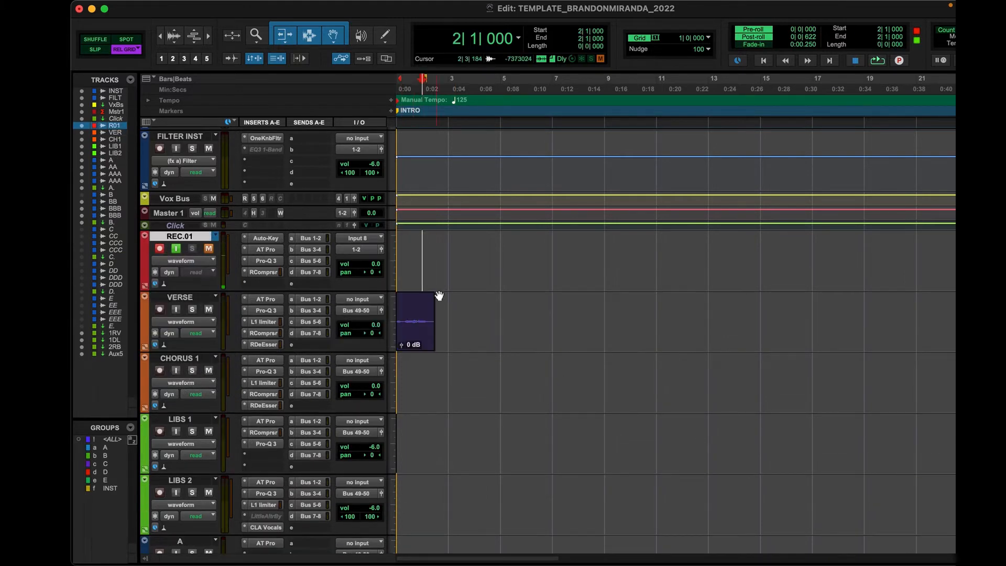
# - Record a second short vocal take on the REC track during playback from bar 1
pyautogui.press('super+bracketright')
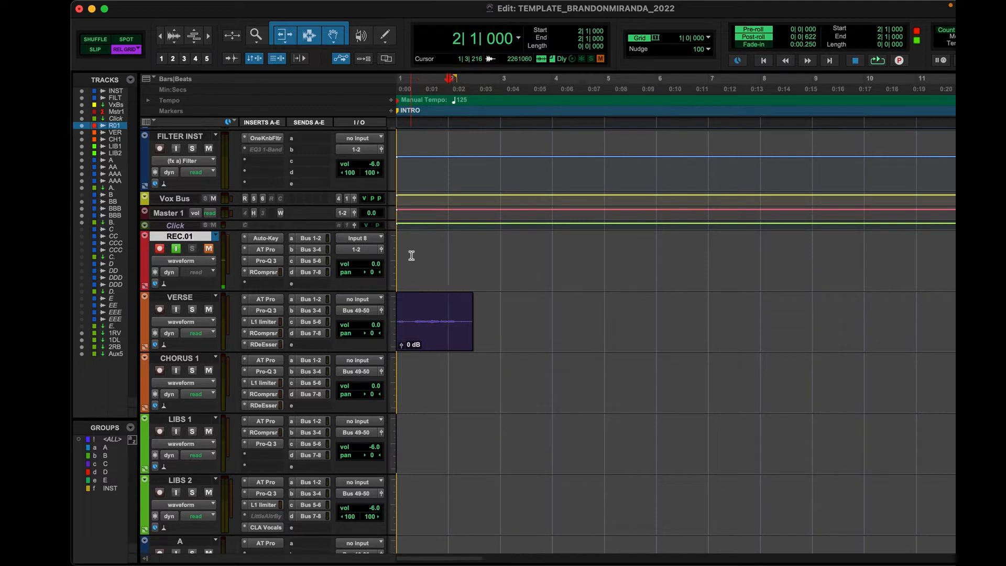
pyautogui.press('Return')
pyautogui.press('super+space')
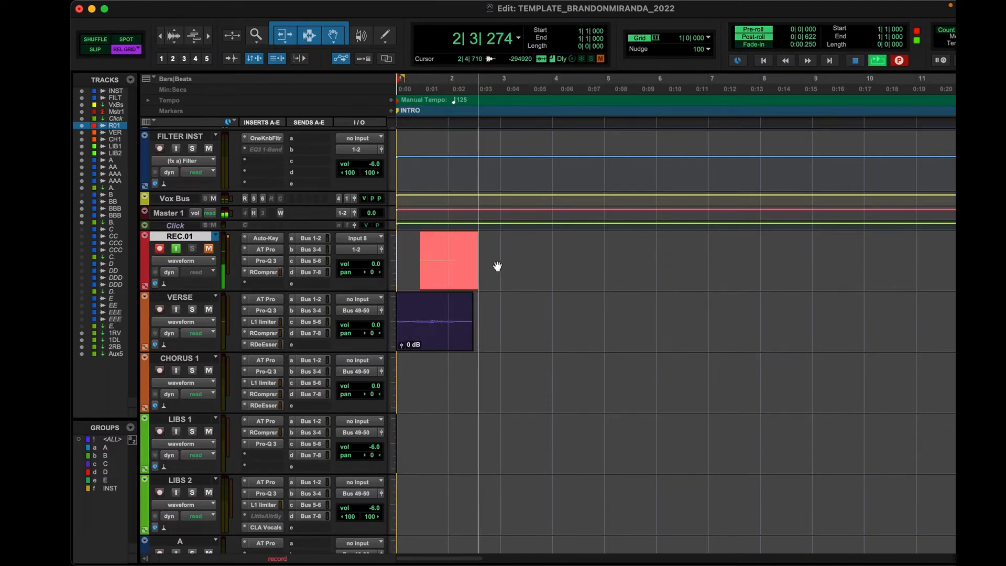
pyautogui.press('space')
# - Select the sung part of the new take on the REC track and move it onto the VERSE track
pyautogui.moveTo(457, 251); pyautogui.dragTo(555, 256)
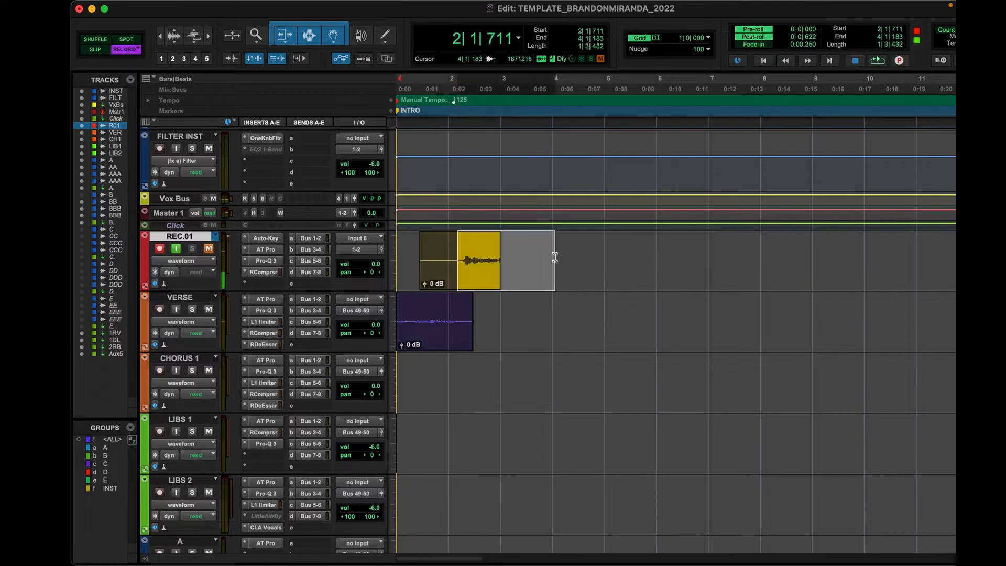
pyautogui.moveTo(474, 272); pyautogui.dragTo(475, 333)
# - Record a third short vocal take on the REC track, with playback starting just before bar 2
pyautogui.click(446, 251)
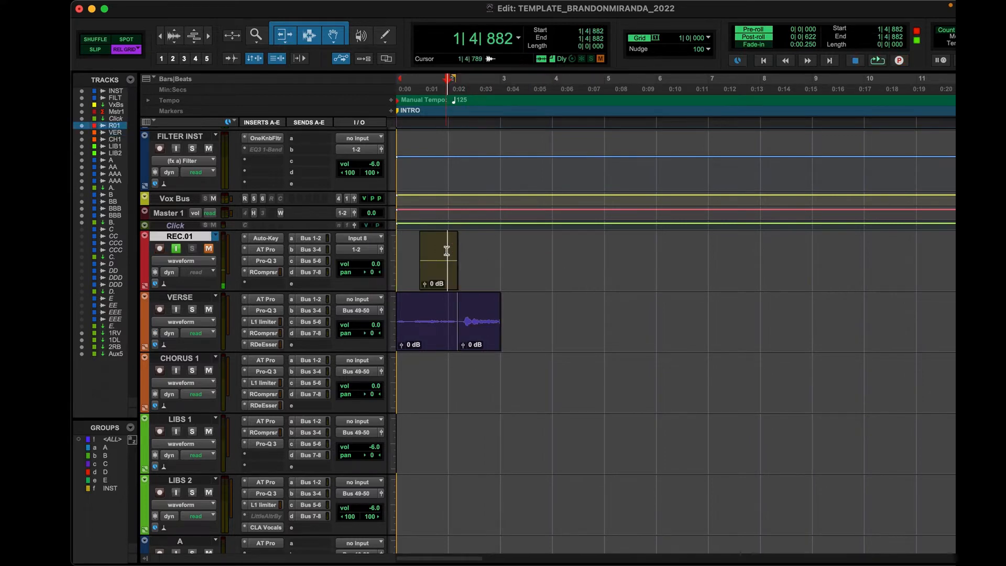
pyautogui.press('super+space')
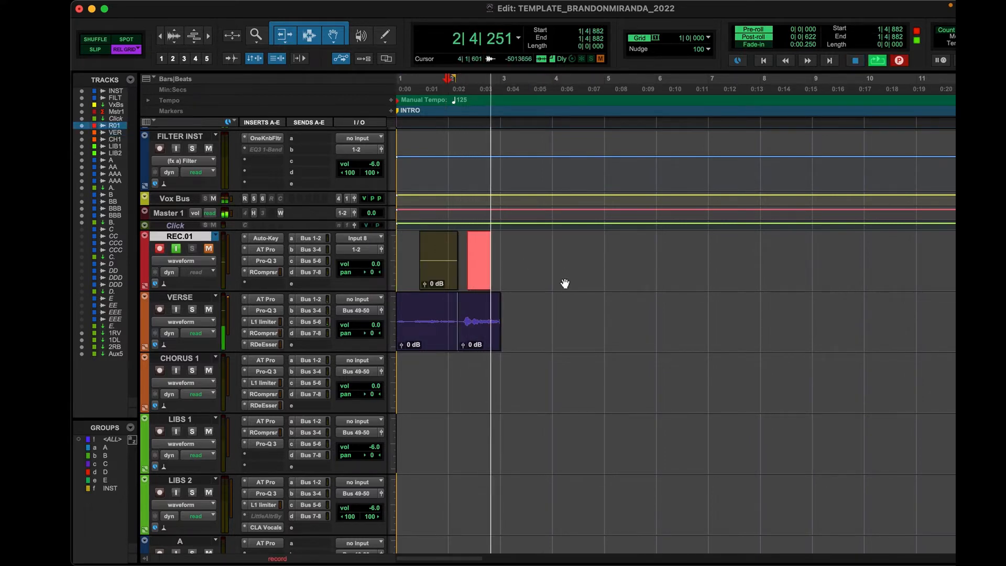
pyautogui.press('space')
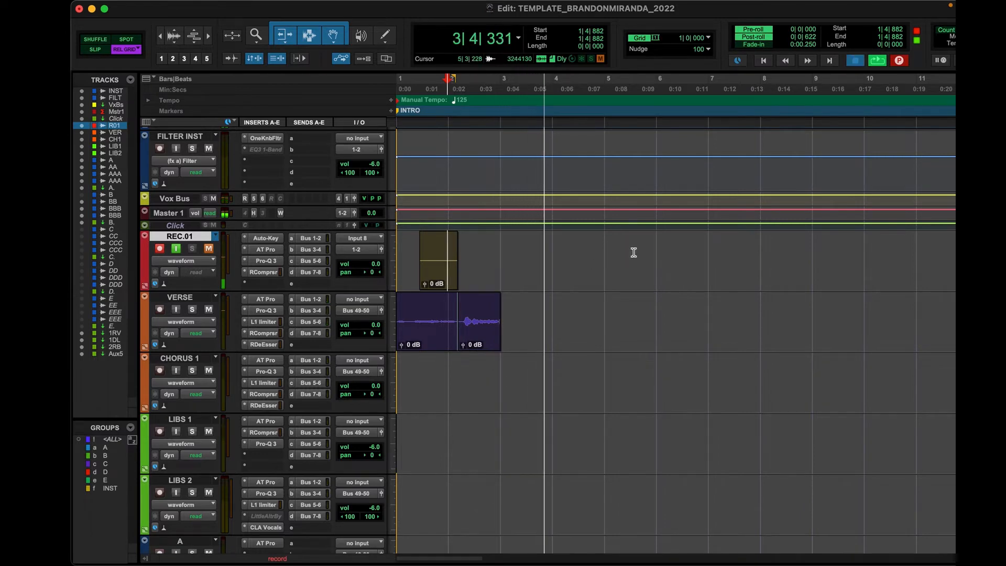
# - Separate the third take before its sung part, extend that clip's start to the previous VERSE clip's end, and move it to VERSE
pyautogui.click(633, 262)
pyautogui.keyDown('shift'); pyautogui.click(497, 266); pyautogui.keyUp('shift')
pyautogui.click(508, 254)
pyautogui.press('b')
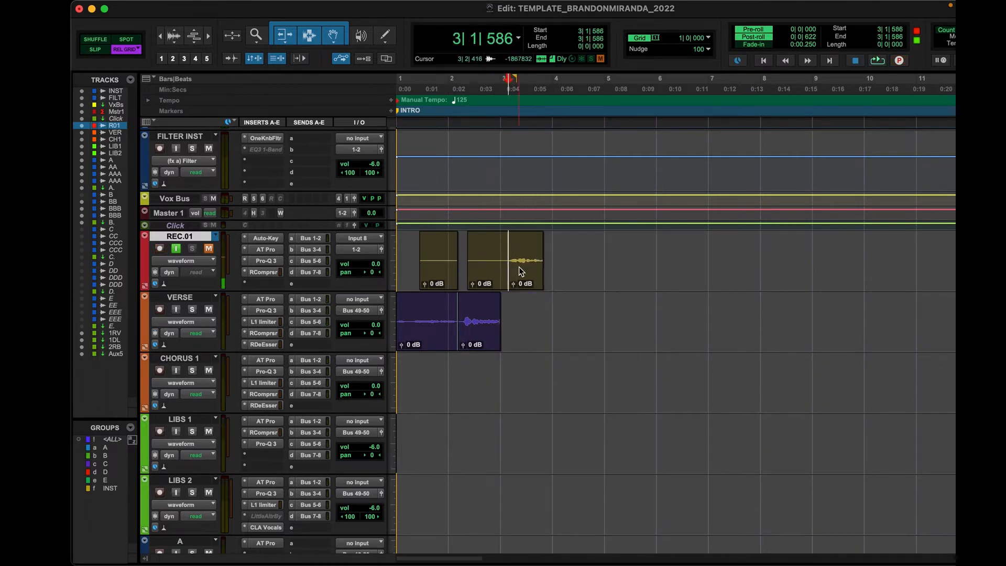
pyautogui.moveTo(511, 258); pyautogui.dragTo(501, 257)
pyautogui.moveTo(517, 281); pyautogui.dragTo(519, 315)
# - Delete the leftover clips on the REC track and all clips on the VERSE track
pyautogui.moveTo(550, 249); pyautogui.dragTo(357, 252)
pyautogui.press('Delete')
pyautogui.click(585, 272)
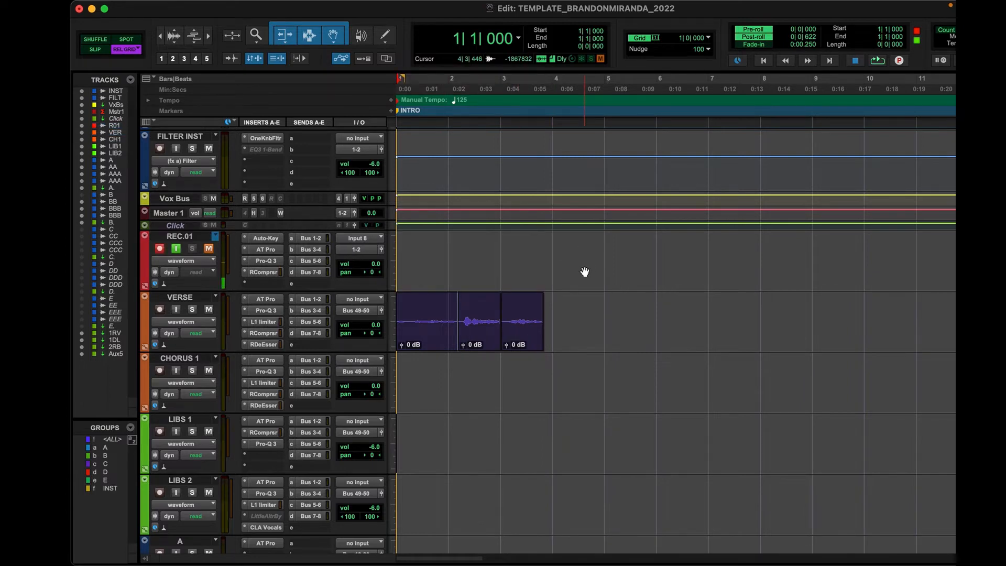
pyautogui.moveTo(583, 317); pyautogui.dragTo(330, 313)
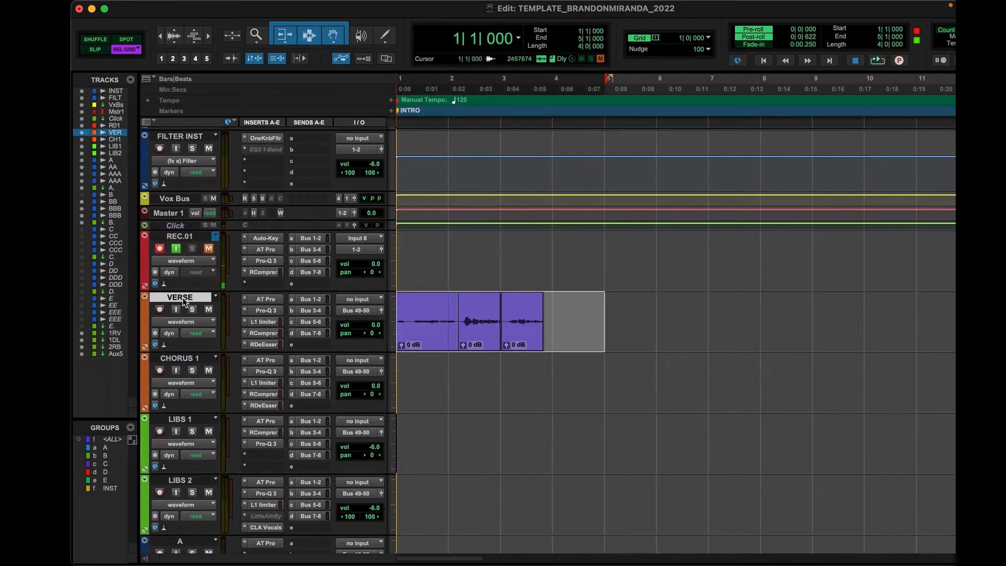
pyautogui.press('Delete')
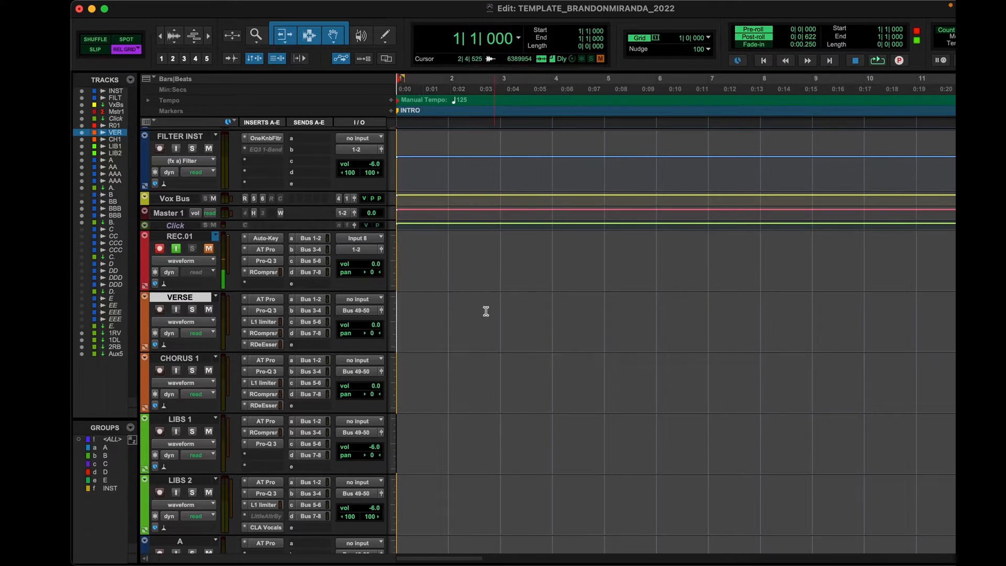
pyautogui.click(499, 312)
pyautogui.keyDown('shift'); pyautogui.click(181, 356); pyautogui.keyUp('shift')
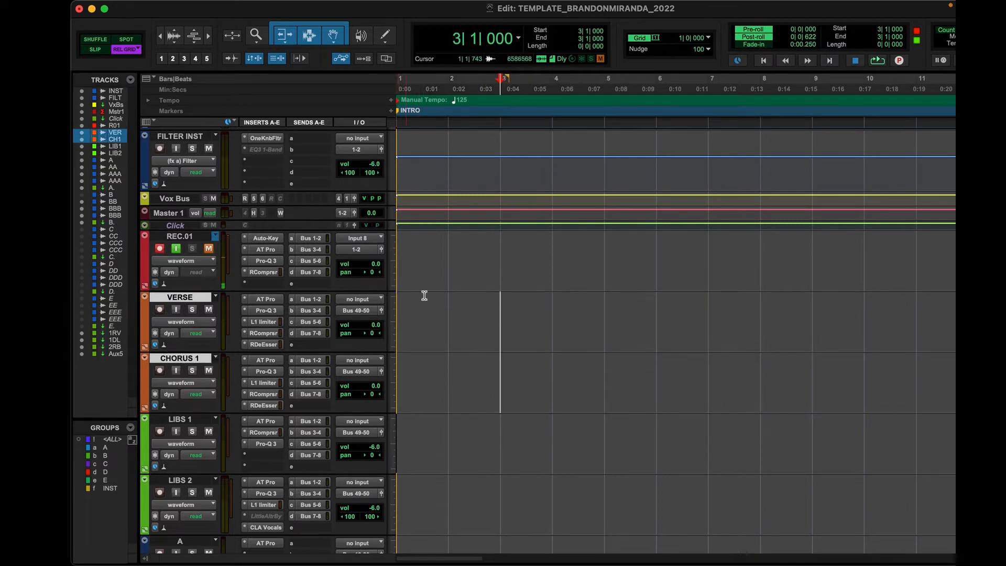
pyautogui.click(436, 312)
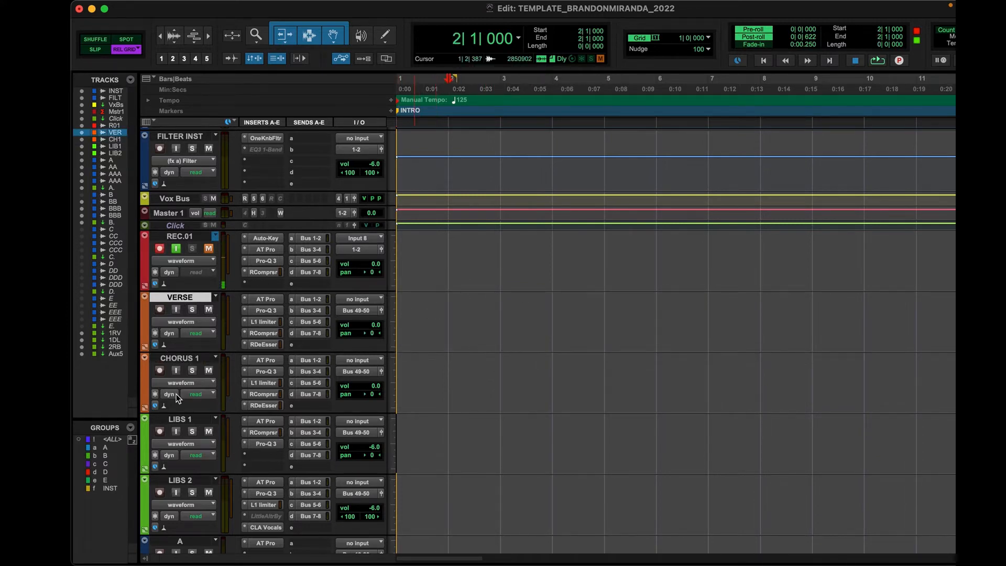
# - Duplicate the CHORUS 1 track once, leaving out its active and alternate playlists
pyautogui.click(191, 358)
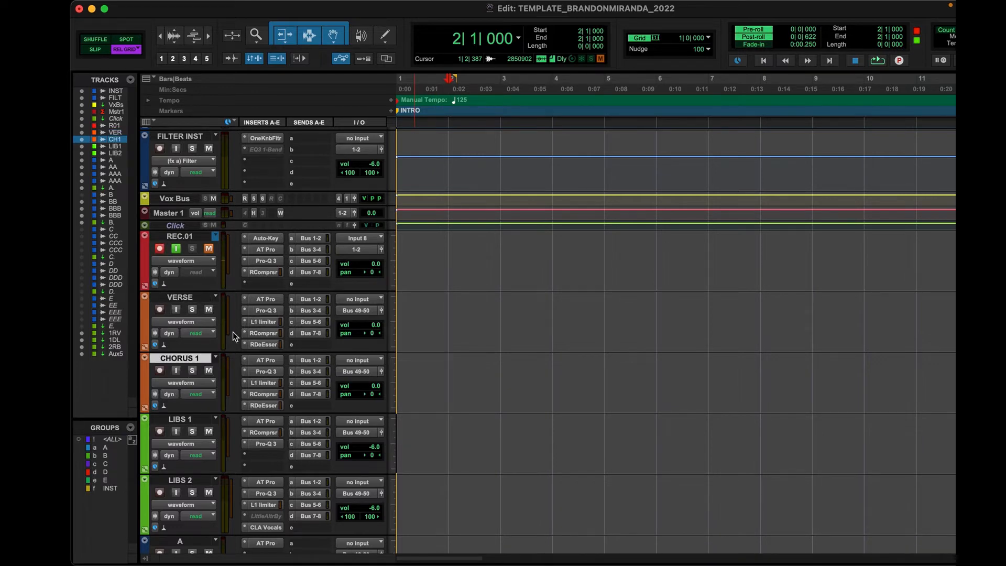
pyautogui.hotkey('alt', 'shift', 'd')
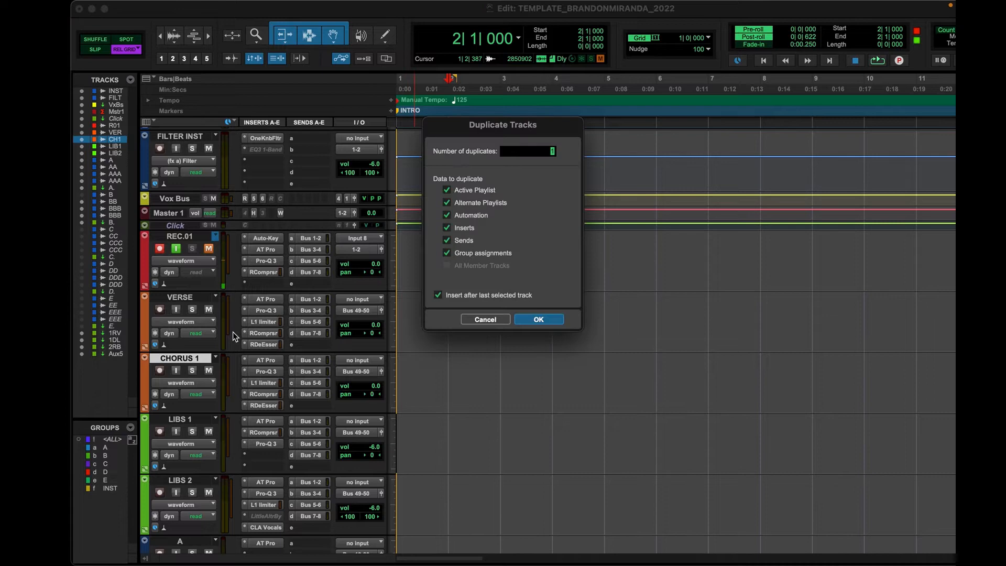
pyautogui.click(453, 190)
pyautogui.click(453, 203)
pyautogui.press('Return')
# - Delete the duplicated chorus track
pyautogui.rightClick(203, 423)
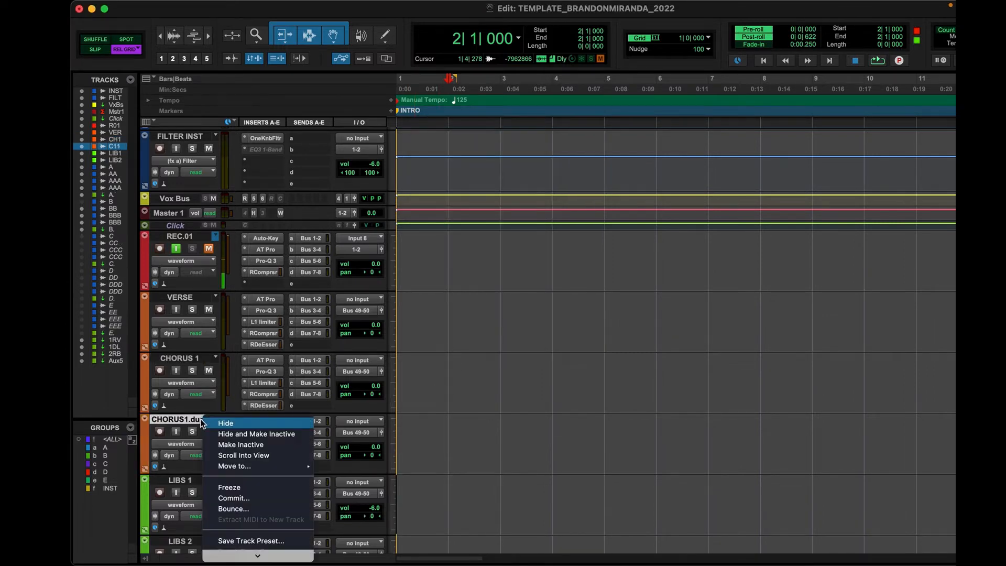
pyautogui.click(249, 554)
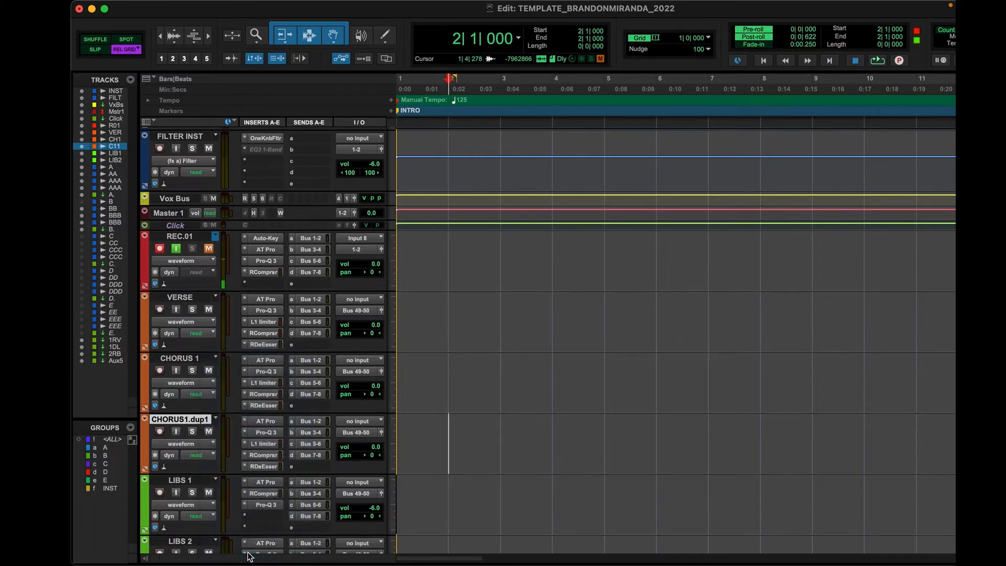
# - Look at the Bus 5-6 send on the CHORUS 1 track, close it, and look over the other vocal tracks
pyautogui.click(308, 387)
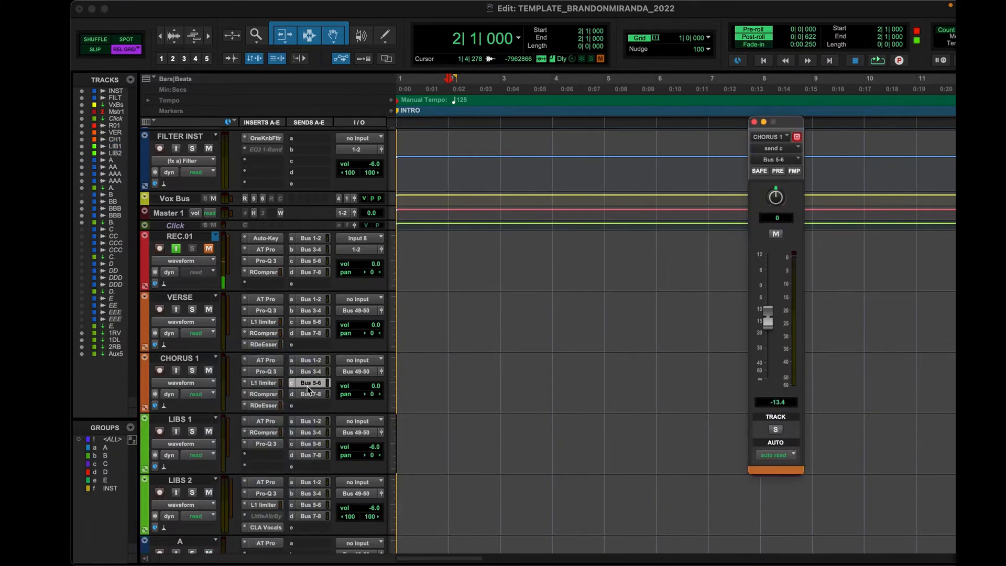
pyautogui.click(754, 122)
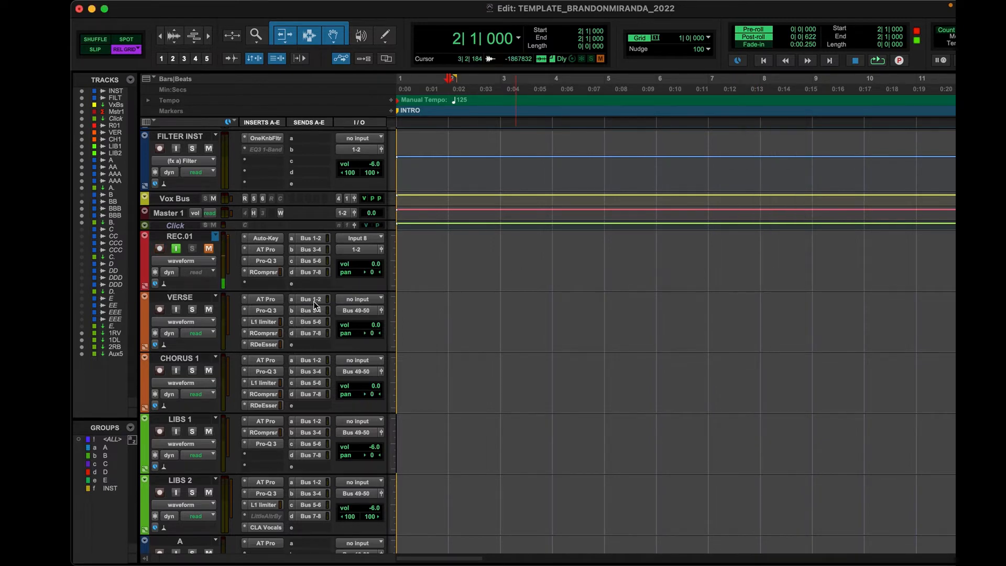
pyautogui.scroll(-15, 314, 336)
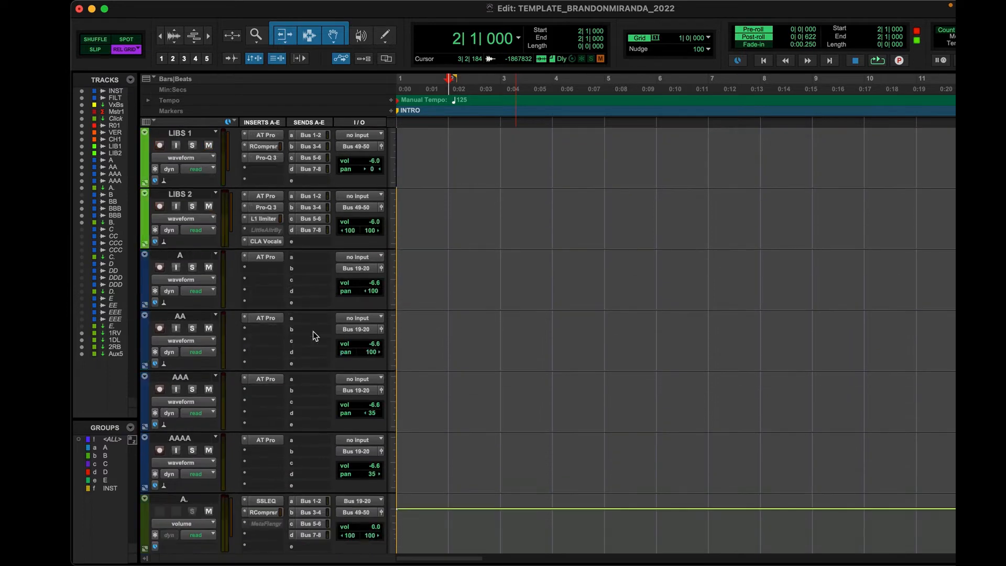
pyautogui.scroll(15, 315, 336)
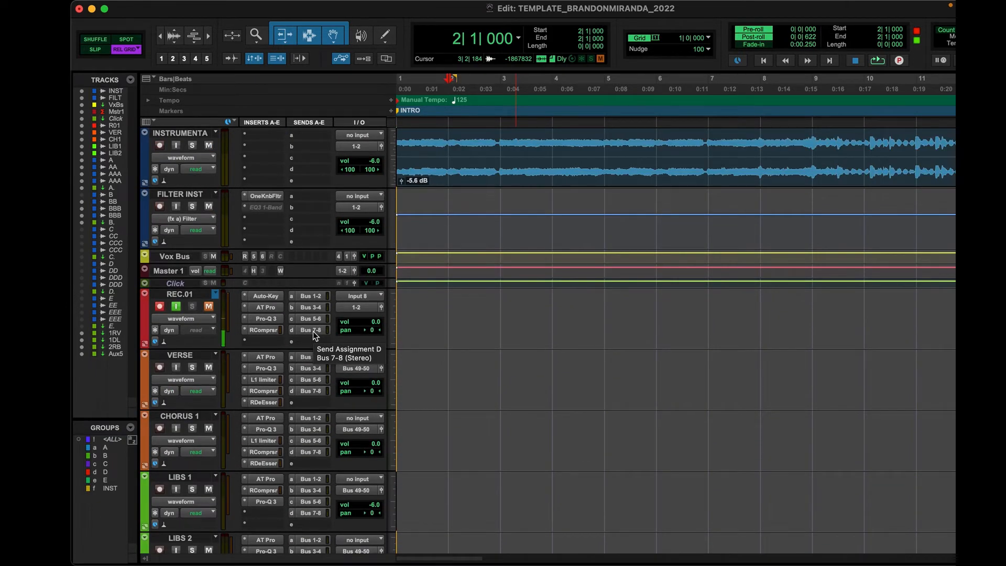
# - Return the playback position to bar 1, then select the effect tracks 1RVB through Aux 5 and enlarge their track height
pyautogui.click(432, 314)
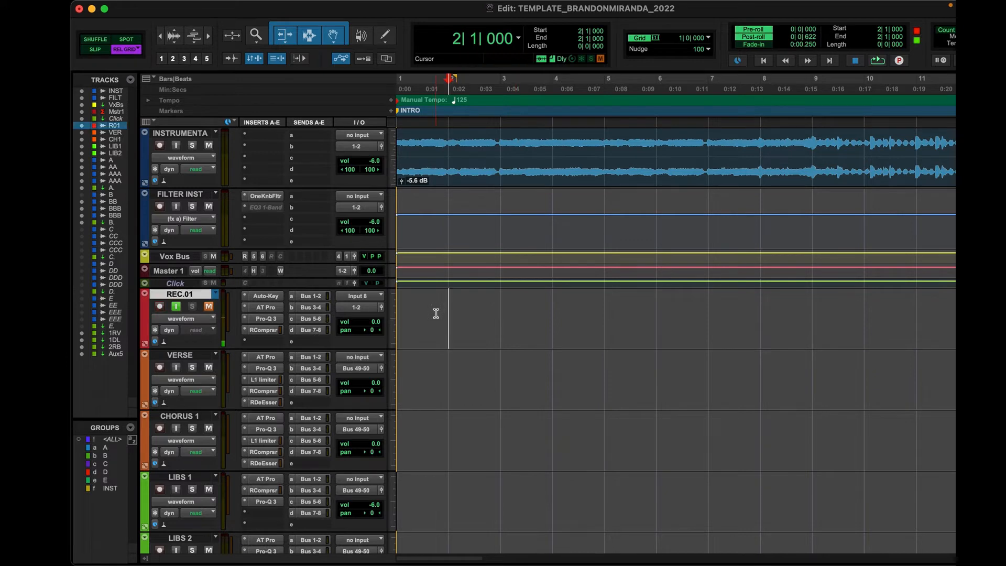
pyautogui.press('Return')
pyautogui.scroll(-8, 434, 314)
pyautogui.scroll(-10, 436, 313)
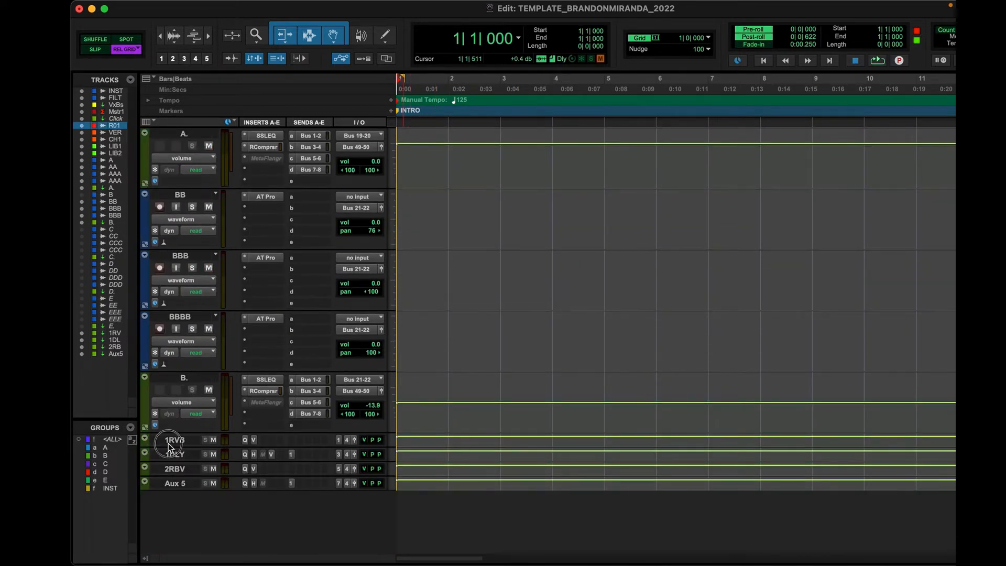
pyautogui.click(169, 443)
pyautogui.keyDown('shift'); pyautogui.click(171, 480); pyautogui.keyUp('shift')
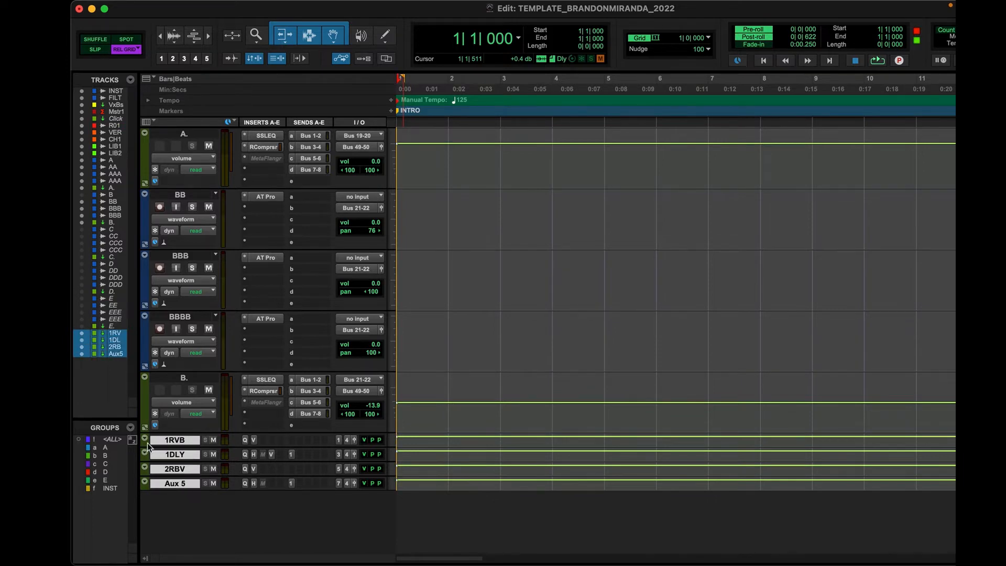
pyautogui.click(147, 442)
pyautogui.moveTo(173, 416)
pyautogui.click(266, 451)
pyautogui.scroll(-3, 266, 451)
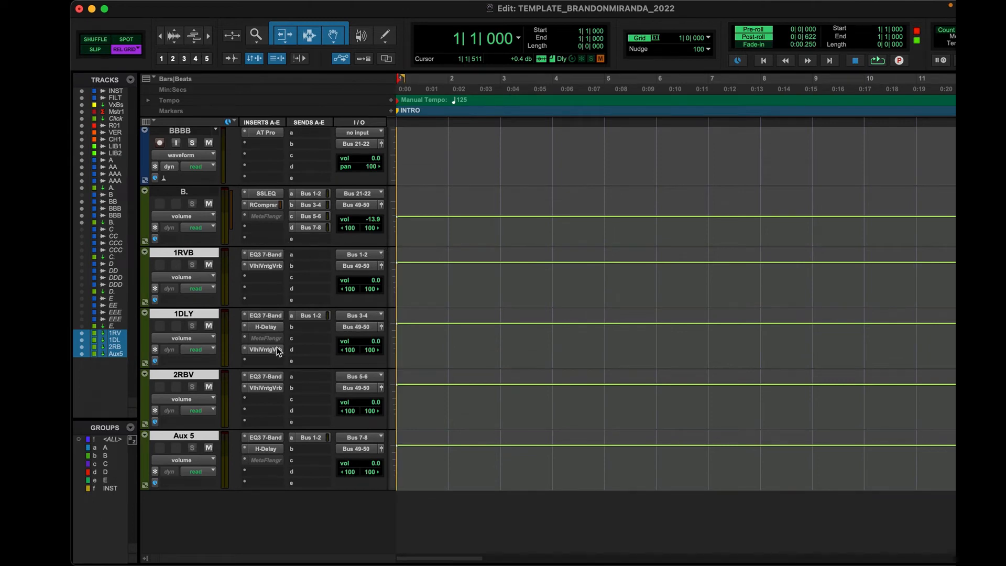
# - Inspect the H-Delay and VlhlVntgVrb plug-ins on the 1DLY track and the H-Delay on Aux 5, closing each one
pyautogui.click(244, 340)
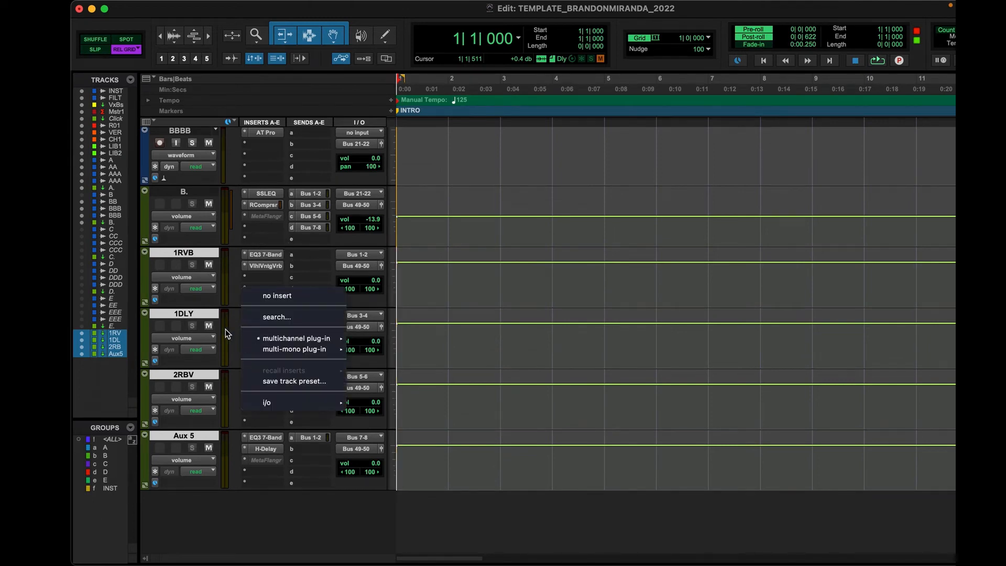
pyautogui.click(223, 292)
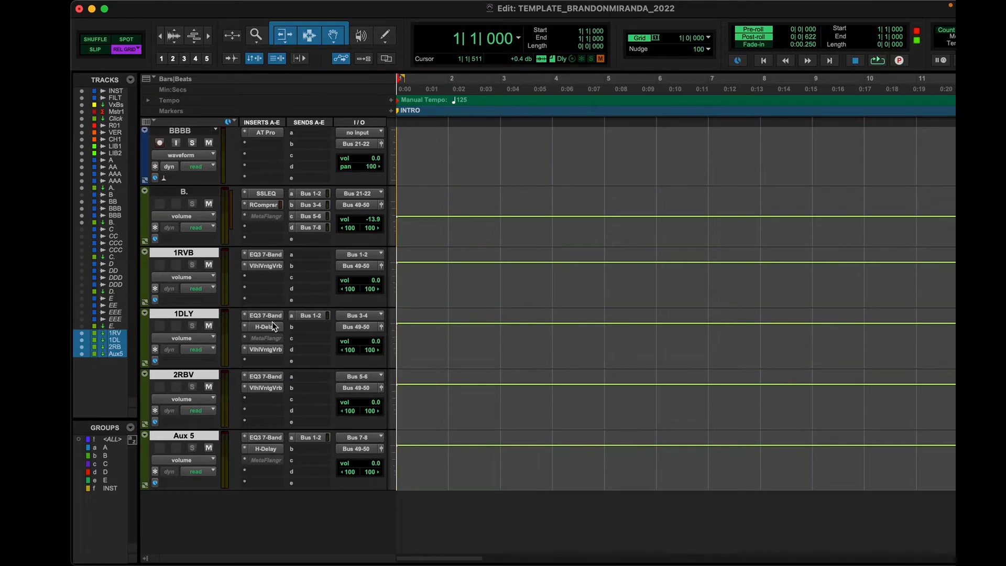
pyautogui.click(272, 323)
pyautogui.click(244, 219)
pyautogui.click(263, 350)
pyautogui.click(248, 221)
pyautogui.click(269, 451)
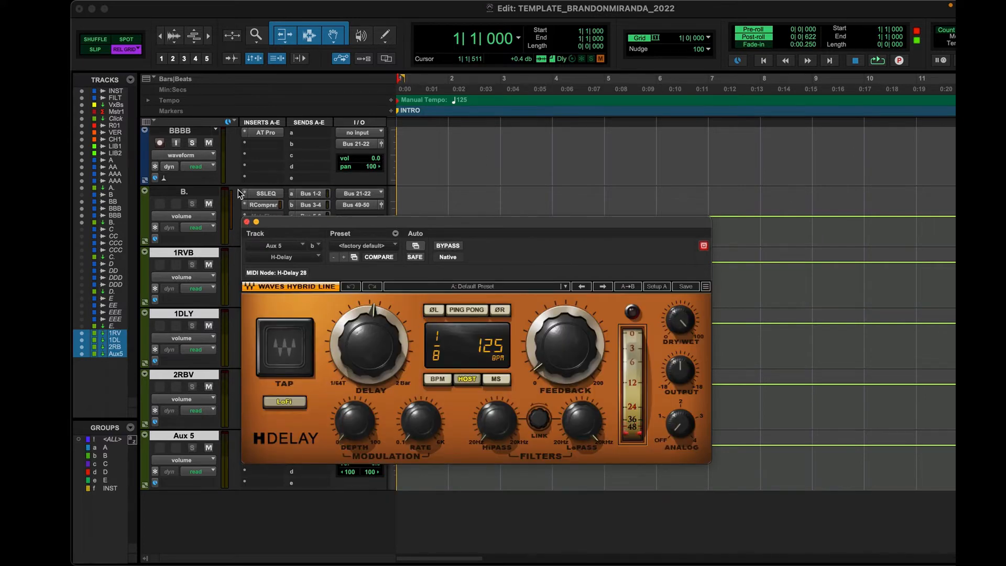
pyautogui.click(247, 222)
pyautogui.scroll(20, 445, 355)
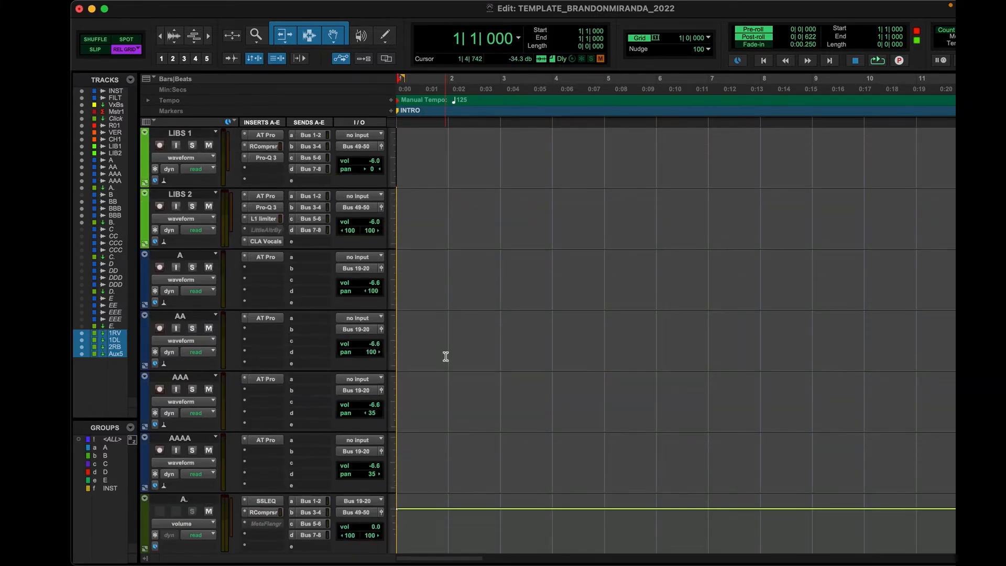
pyautogui.rightClick(445, 355)
pyautogui.click(455, 285)
pyautogui.scroll(3, 454, 285)
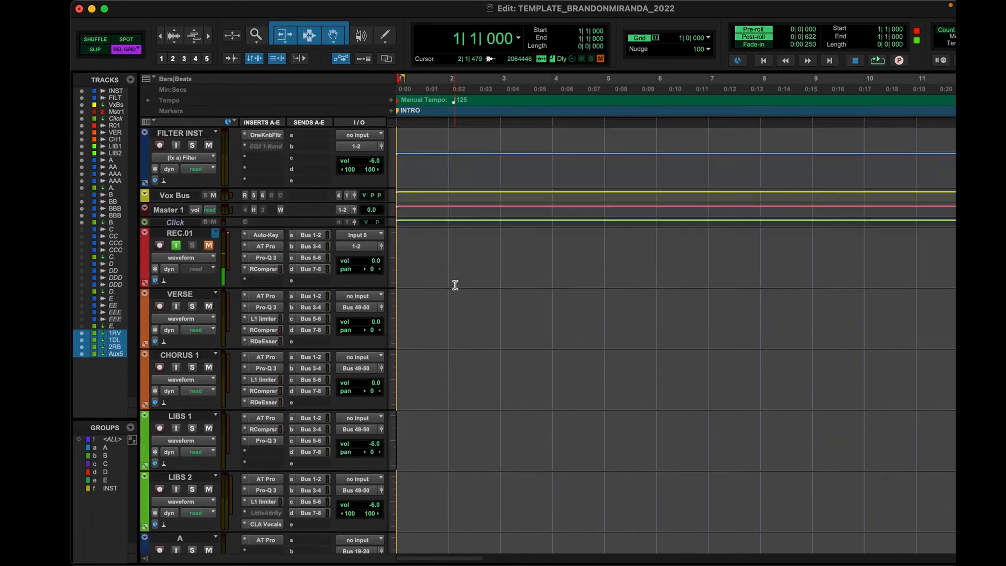
# - Look at the LIBS 1 and LIBS 2 tracks, inspect the CLA Vocals plug-in on LIBS 2, and close it
pyautogui.scroll(-3, 454, 285)
pyautogui.click(244, 321)
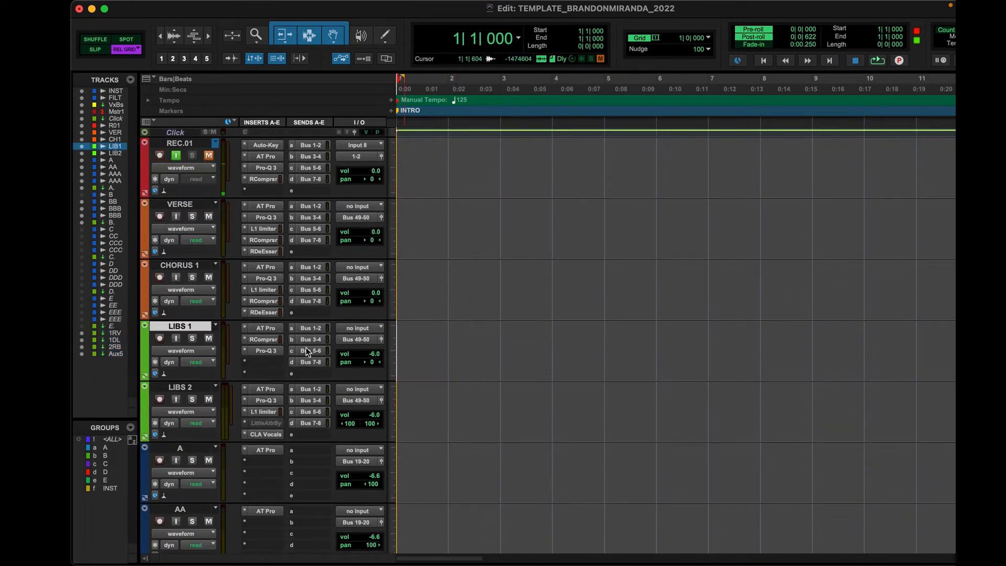
pyautogui.click(192, 388)
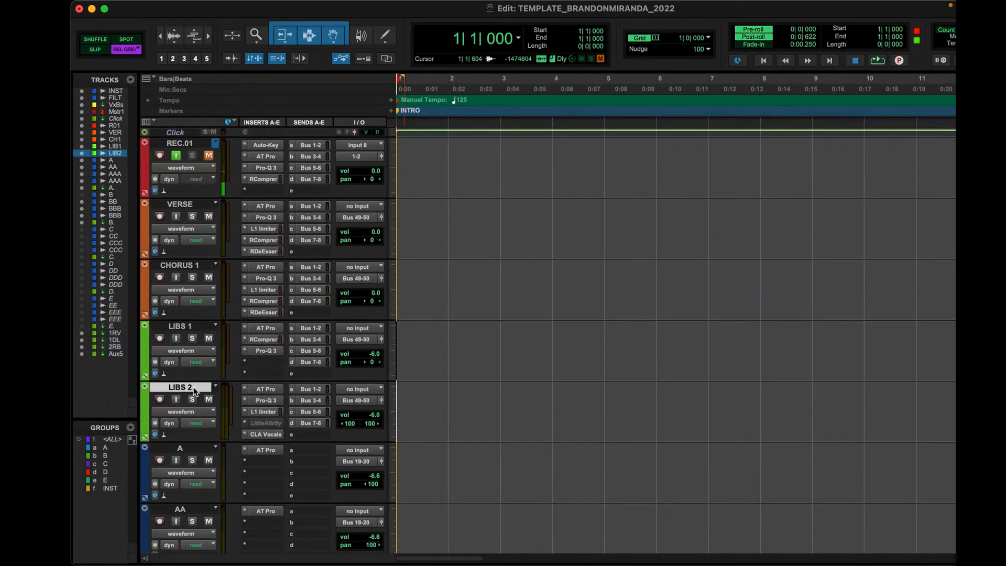
pyautogui.click(273, 436)
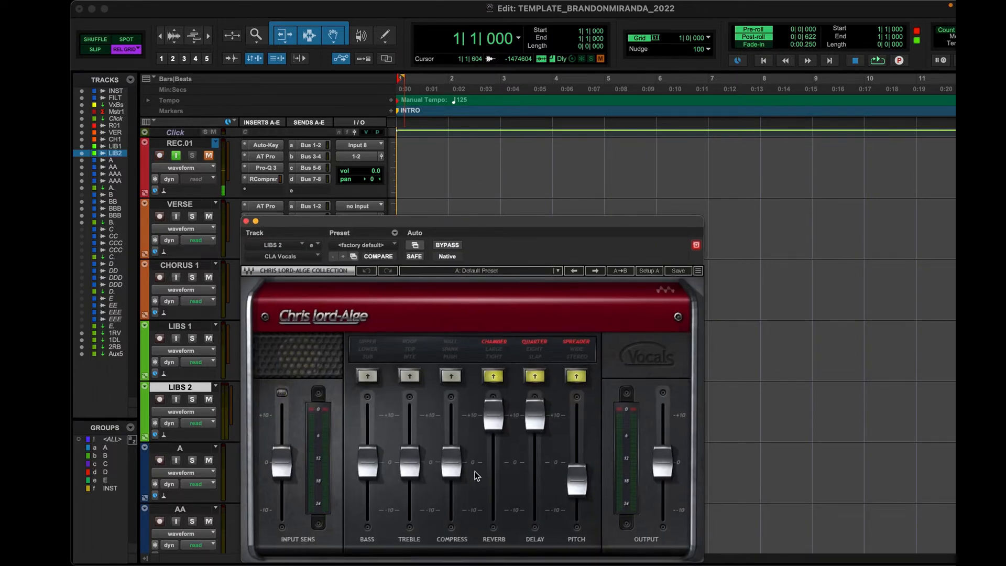
pyautogui.click(247, 221)
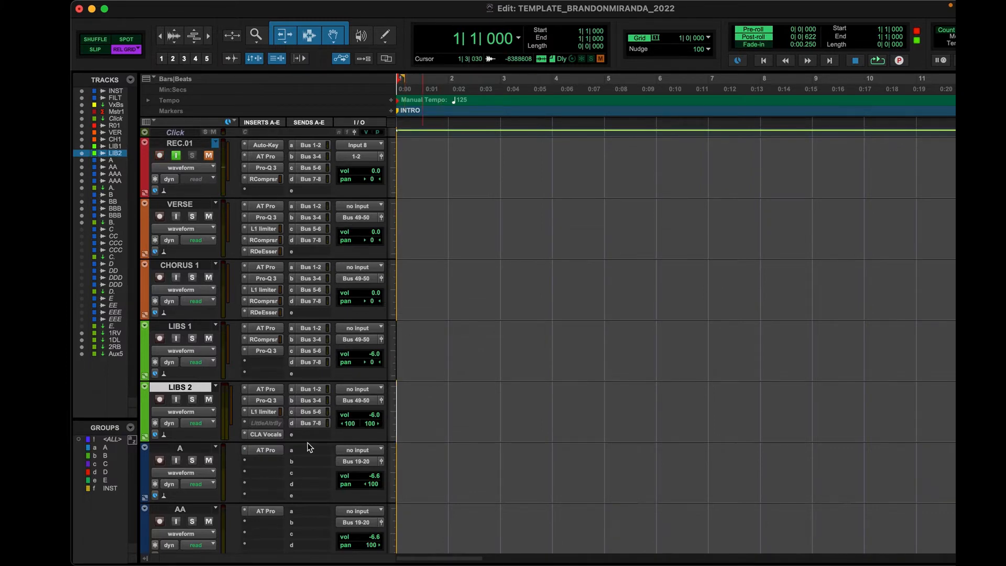
# - Activate the Little AlterBoy insert on LIBS 2, inspect its settings, then close it and make it inactive again
pyautogui.keyDown('ctrl'); pyautogui.keyDown('super'); pyautogui.click(272, 422); pyautogui.keyUp('super'); pyautogui.keyUp('ctrl')
pyautogui.click(263, 425)
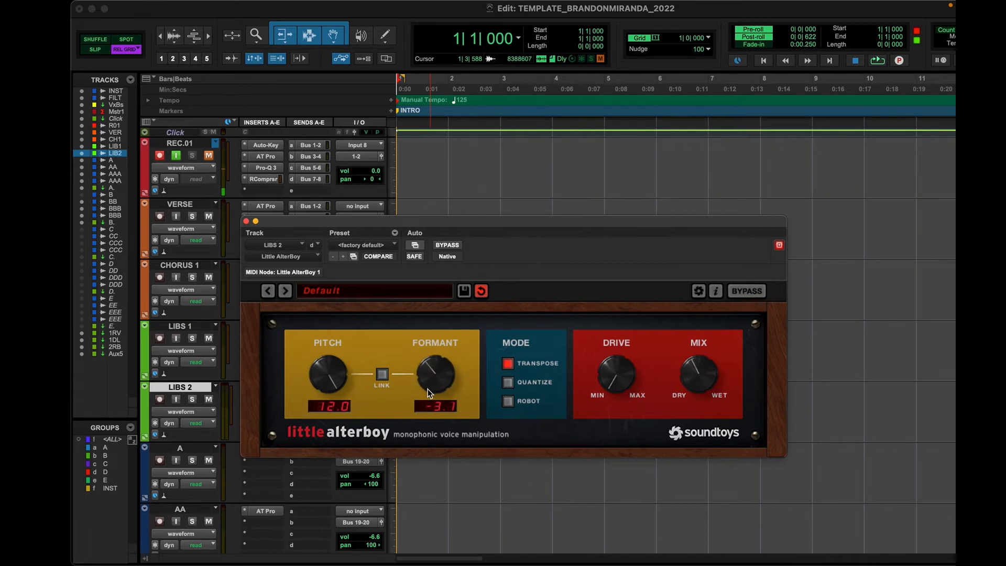
pyautogui.click(246, 222)
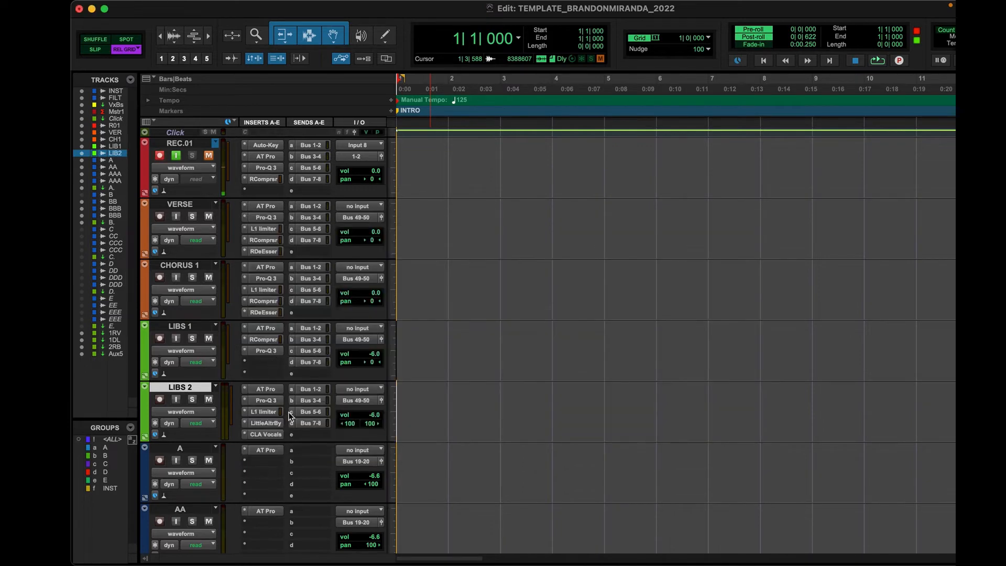
pyautogui.keyDown('ctrl'); pyautogui.keyDown('super'); pyautogui.click(278, 425); pyautogui.keyUp('super'); pyautogui.keyUp('ctrl')
# - Examine the background tracks A through AAAA, their A. aux track and the BB to BBBB tracks
pyautogui.scroll(-3, 460, 423)
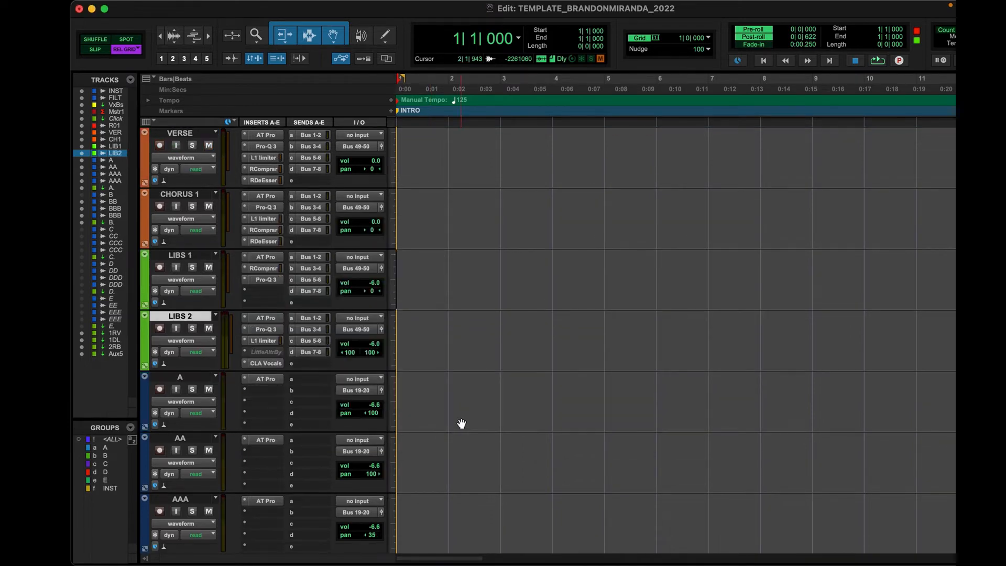
pyautogui.scroll(-1, 461, 424)
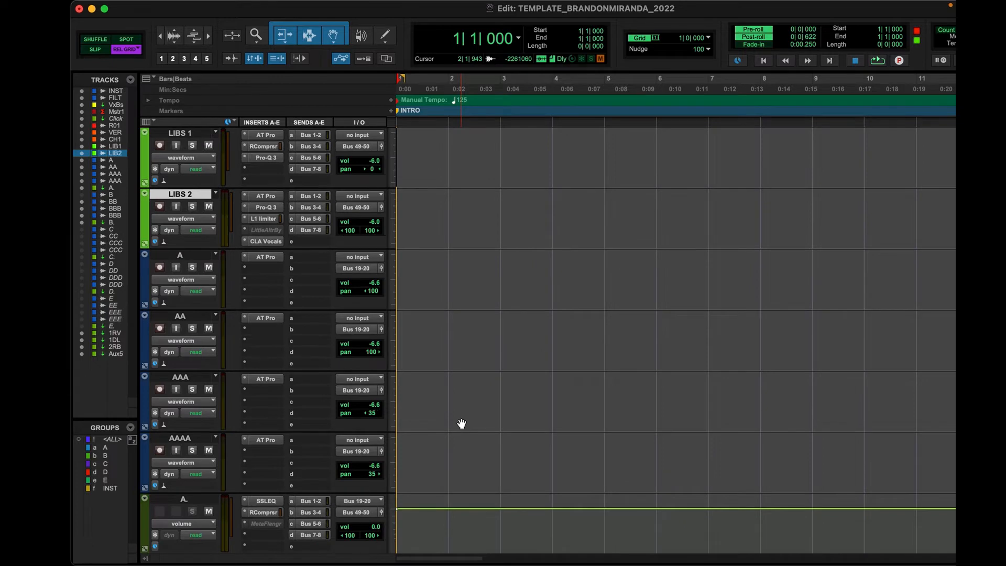
pyautogui.click(194, 259)
pyautogui.scroll(3, 194, 259)
pyautogui.scroll(-6, 194, 260)
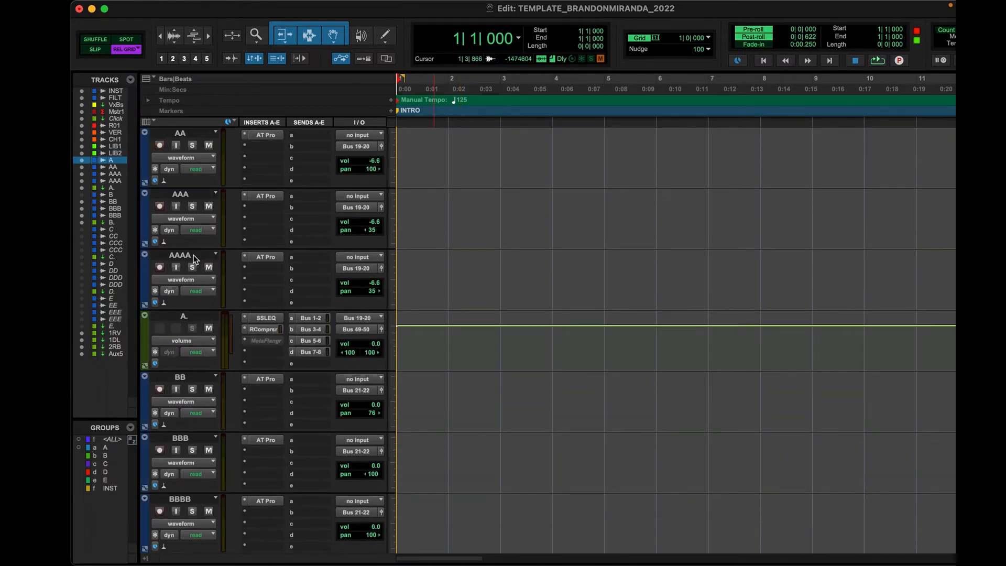
pyautogui.scroll(1, 194, 259)
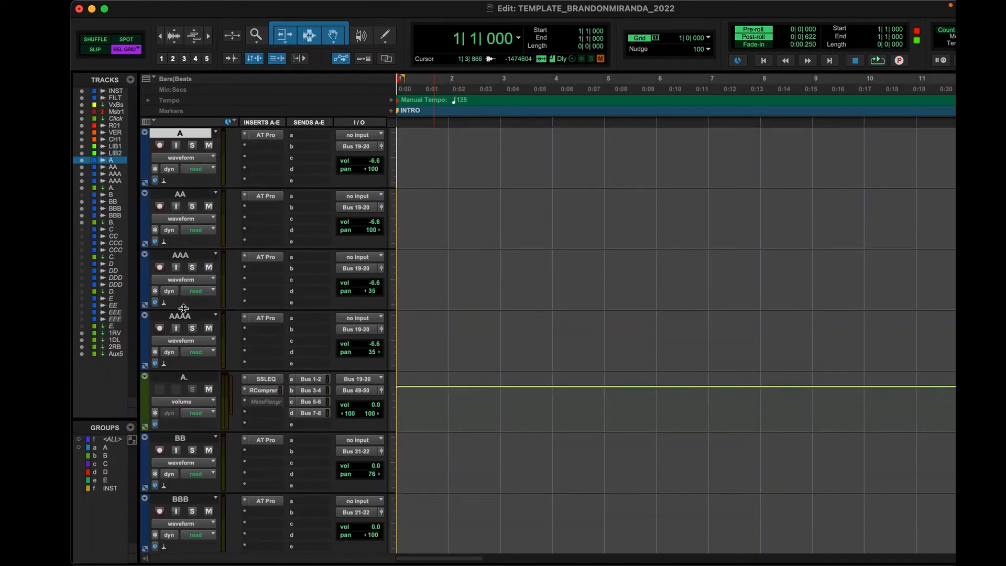
pyautogui.scroll(1, 187, 325)
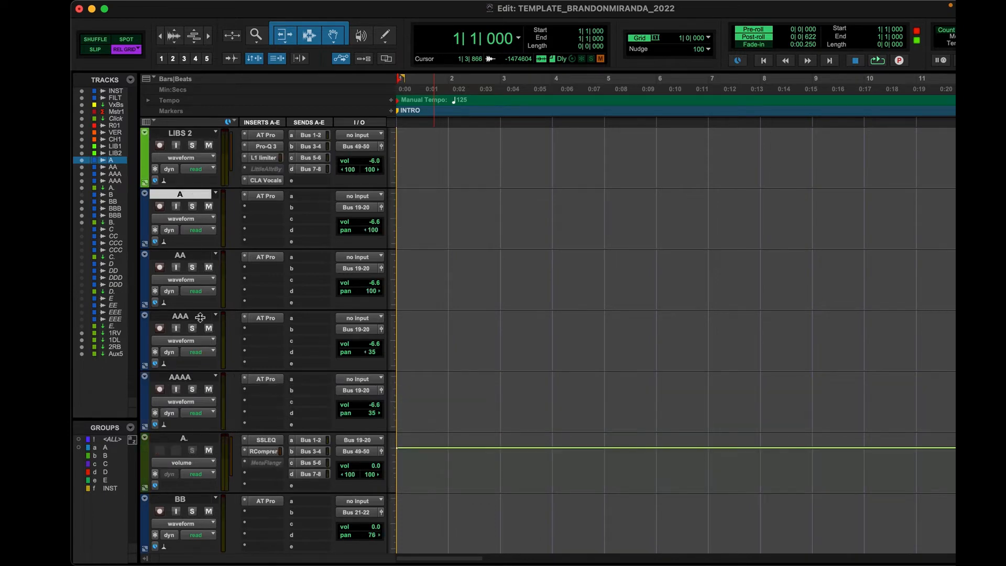
# - Record a short take from bar 1 on REC.01 and move the clip to the VERSE track
pyautogui.scroll(6, 403, 322)
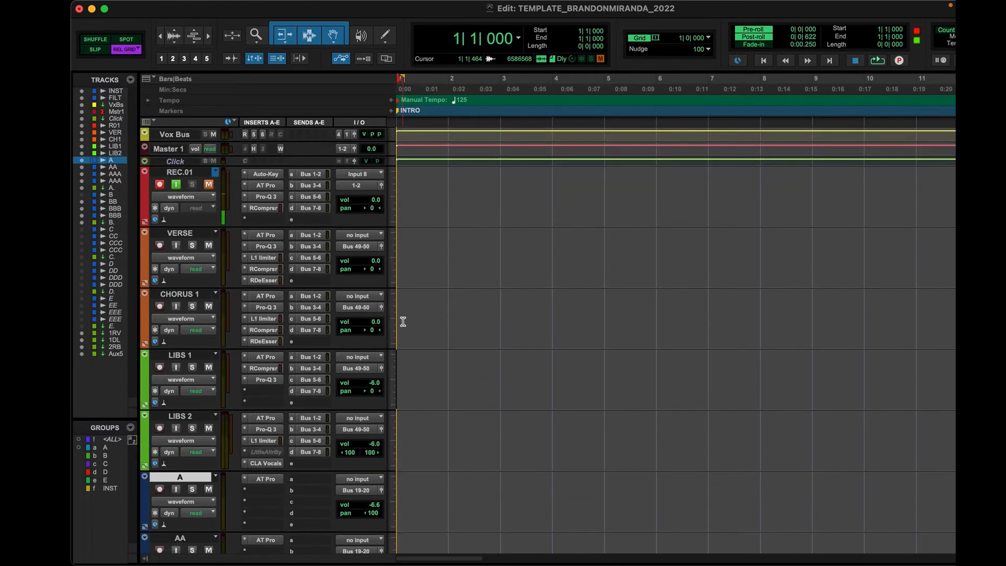
pyautogui.press('super+space')
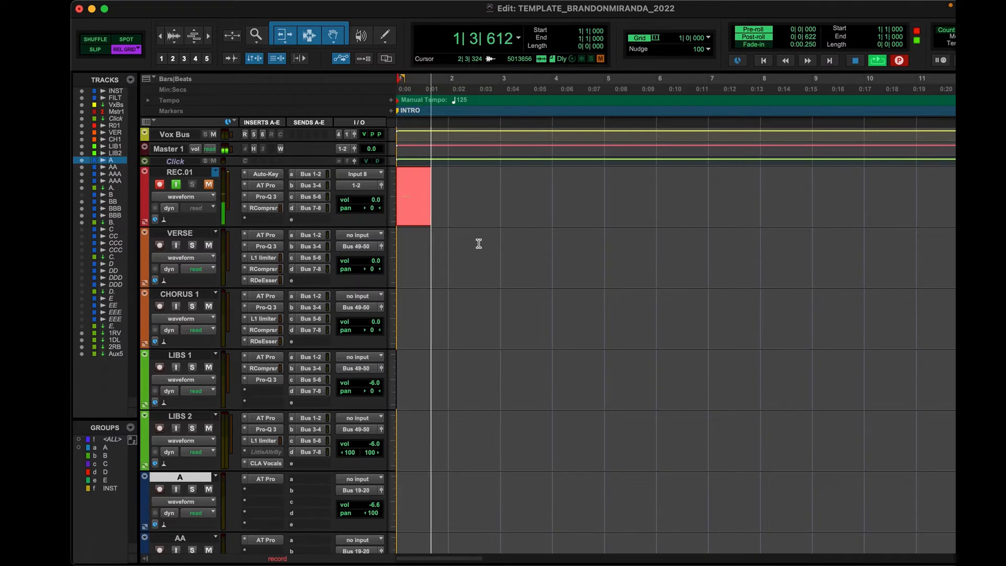
pyautogui.press('space')
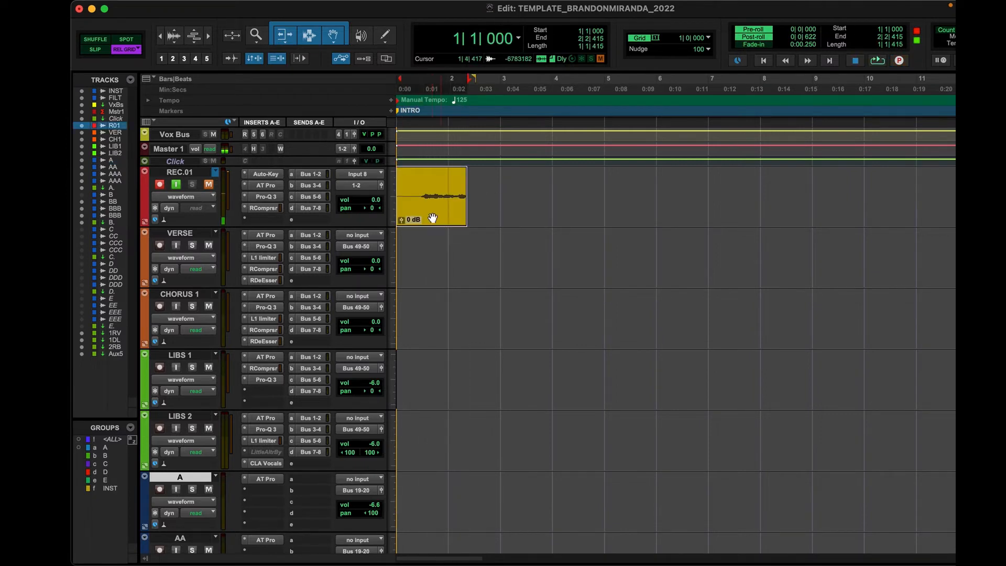
pyautogui.moveTo(433, 217); pyautogui.dragTo(435, 252)
# - Record a second short take on REC.01, move it to track A, and select the VERSE clip
pyautogui.press('super+space')
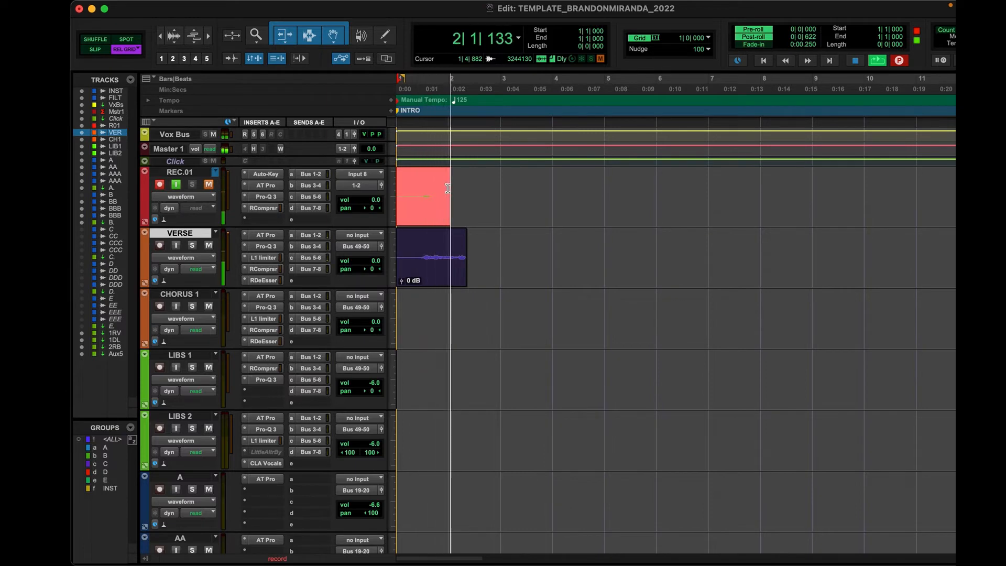
pyautogui.press('space')
pyautogui.moveTo(436, 367); pyautogui.dragTo(438, 495)
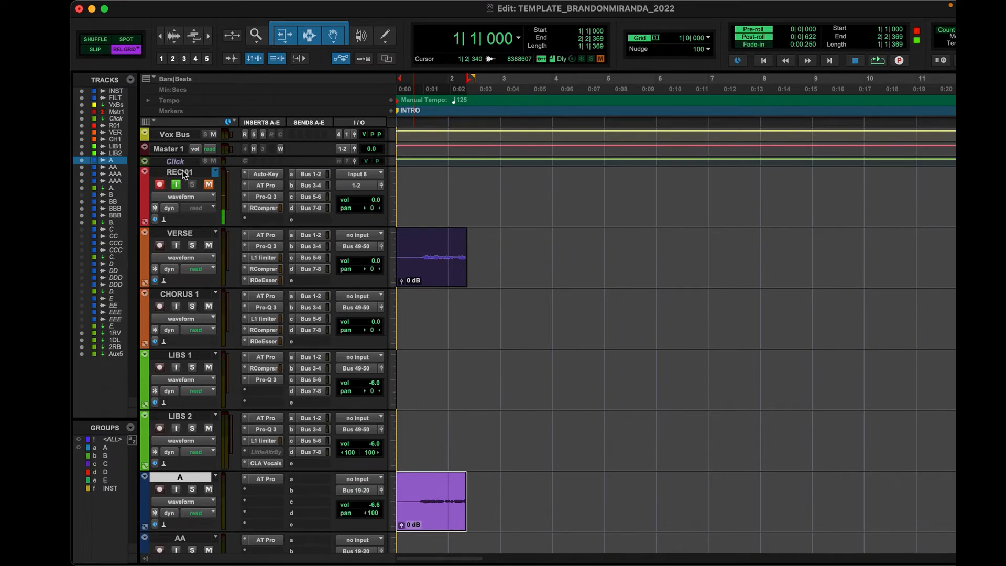
pyautogui.moveTo(422, 269)
pyautogui.mouseDown()
pyautogui.moveTo(431, 461)
pyautogui.moveTo(431, 269)
pyautogui.mouseUp()
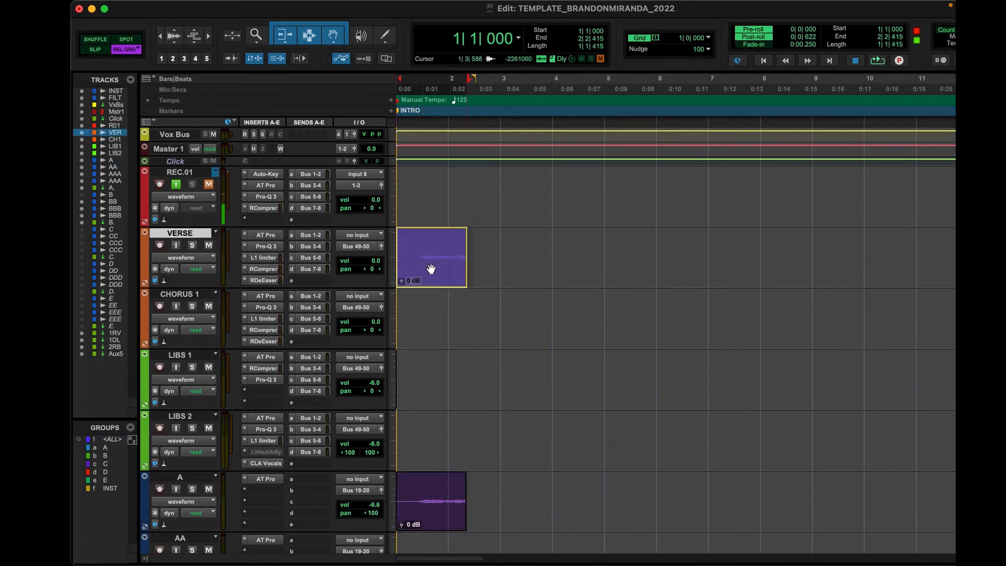
# - Move the REC.01 track between LIBS 2 and A in the track order
pyautogui.moveTo(183, 175); pyautogui.dragTo(186, 441)
pyautogui.scroll(-5, 442, 388)
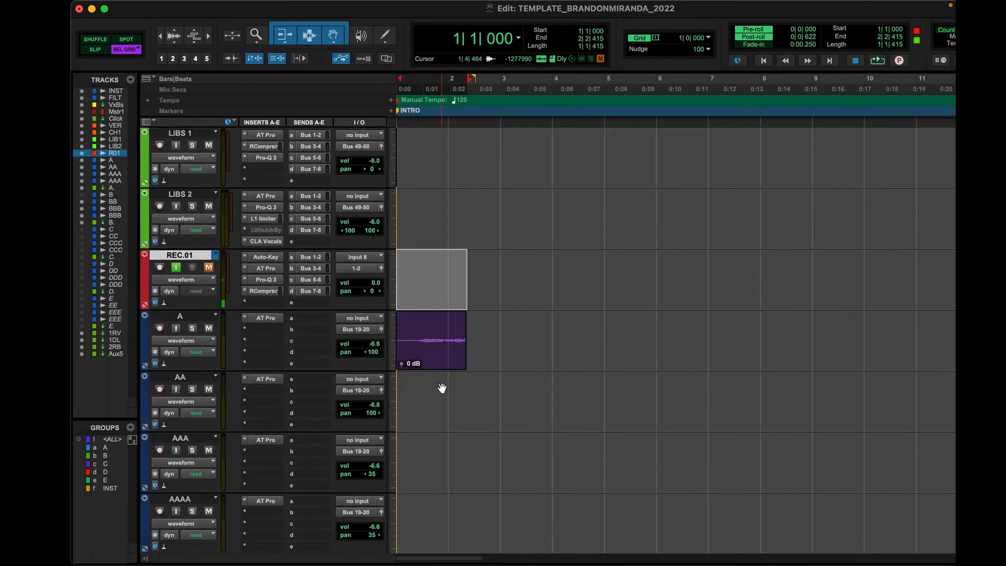
pyautogui.scroll(-3, 442, 388)
# - Record another short take on REC.01, move it to track AA, and undo both the move and the recording
pyautogui.press('super+space')
pyautogui.scroll(4, 441, 267)
pyautogui.scroll(-2, 441, 267)
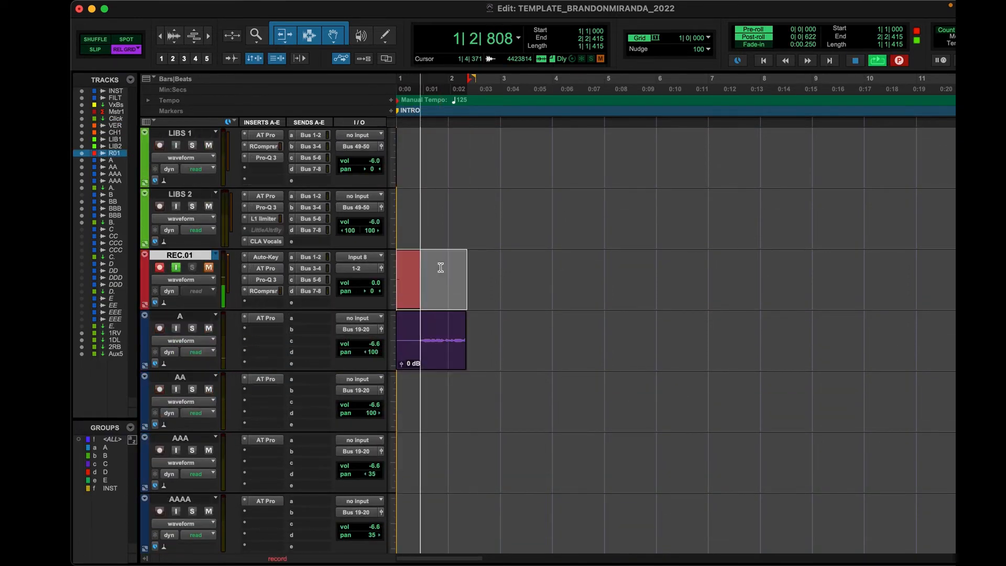
pyautogui.press('space')
pyautogui.moveTo(420, 296); pyautogui.dragTo(434, 411)
pyautogui.press('super+z')
pyautogui.press('super+z')
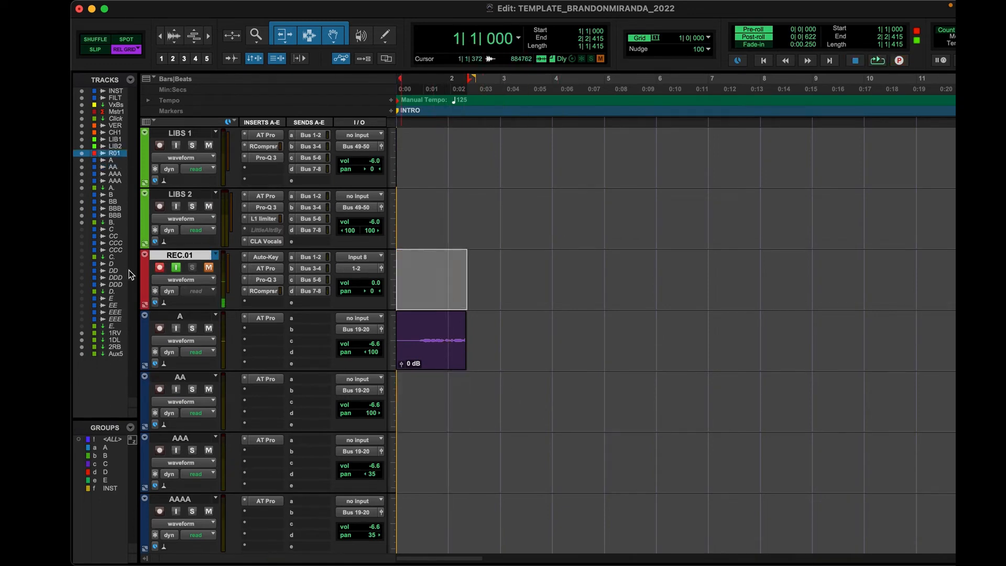
# - Move REC.01 back above the VERSE track and delete the recorded clips on VERSE and A
pyautogui.moveTo(176, 255); pyautogui.dragTo(192, 294)
pyautogui.scroll(-3, 404, 371)
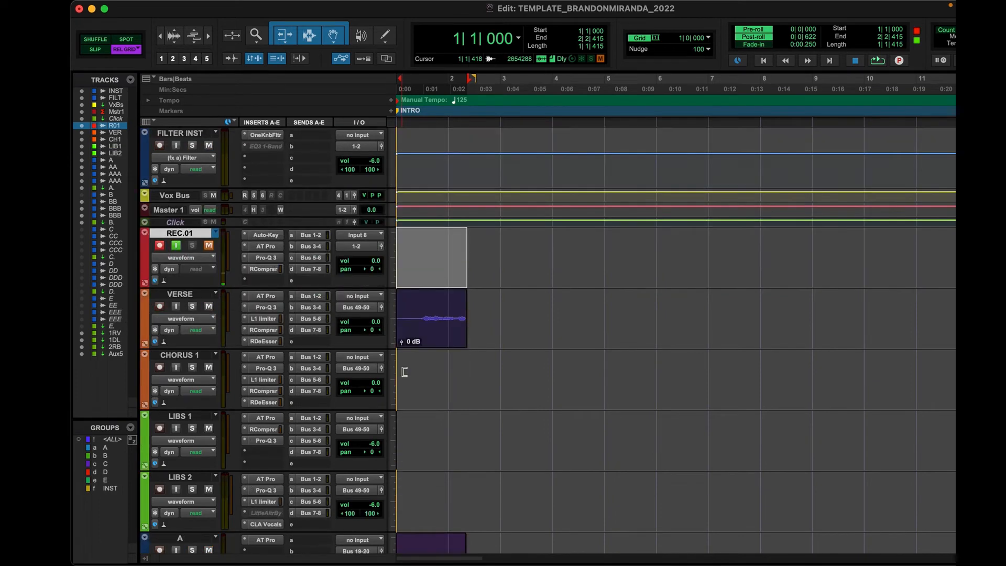
pyautogui.click(449, 219)
pyautogui.keyDown('shift'); pyautogui.click(438, 482); pyautogui.keyUp('shift')
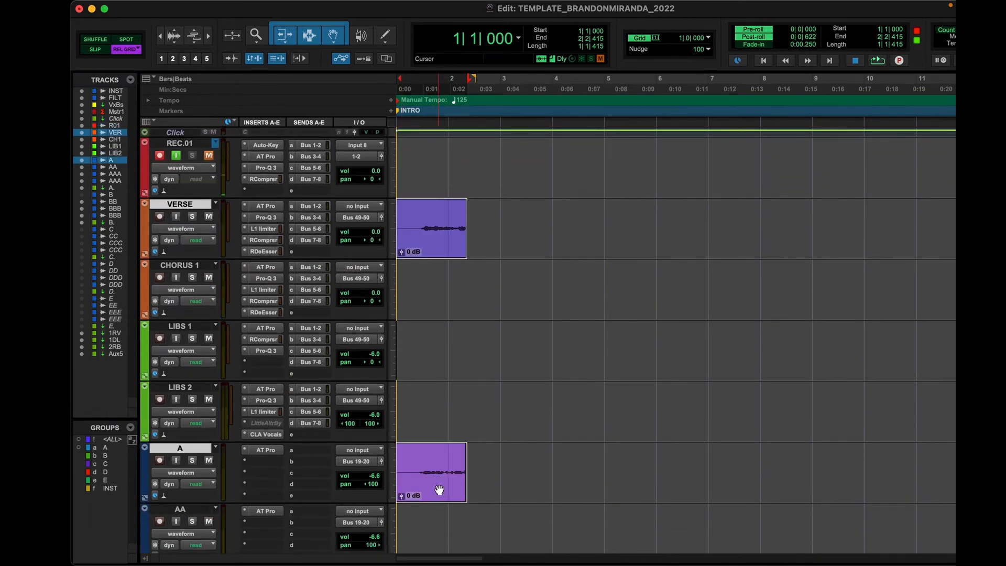
pyautogui.press('Delete')
# - Select the A. aux track, then place the cursor at bar 2 on track BB
pyautogui.scroll(-5, 438, 489)
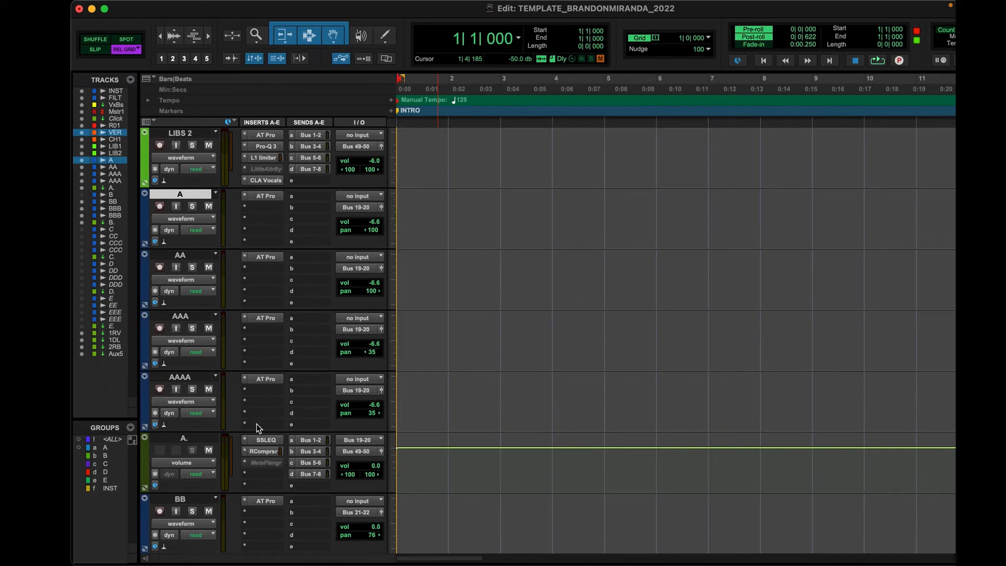
pyautogui.click(202, 441)
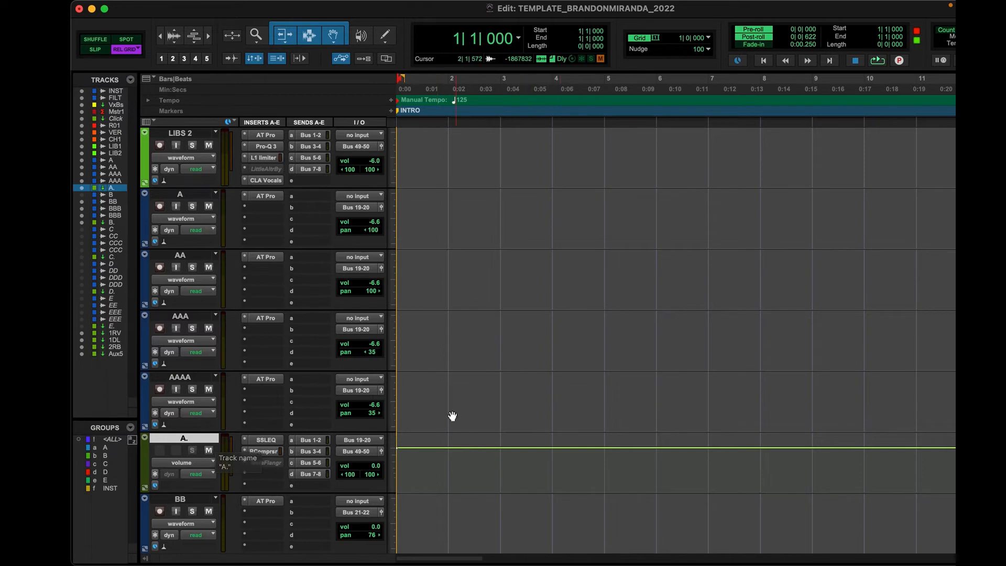
pyautogui.scroll(-3, 451, 416)
pyautogui.click(449, 329)
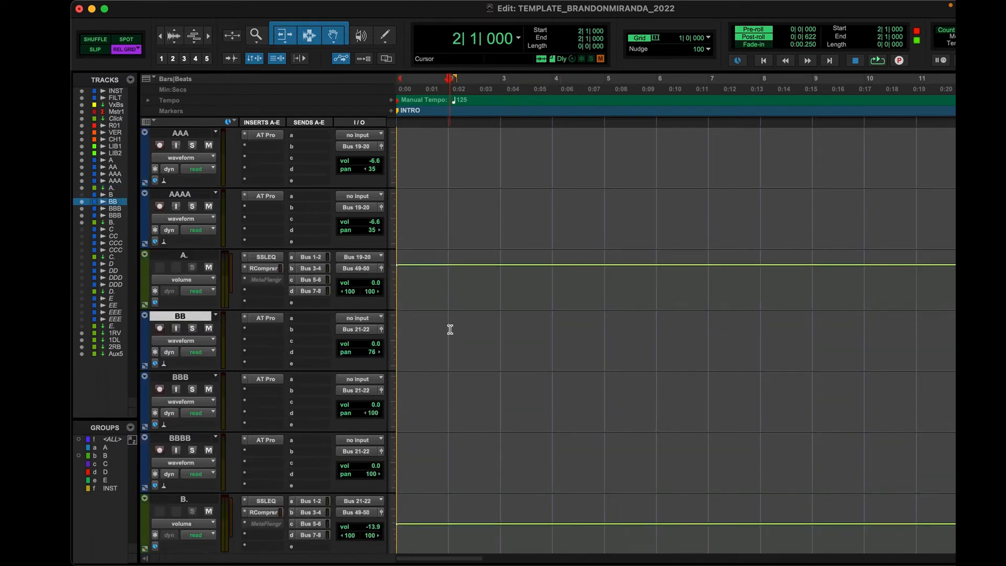
# - Show the hidden track B and set its track height to medium
pyautogui.click(80, 194)
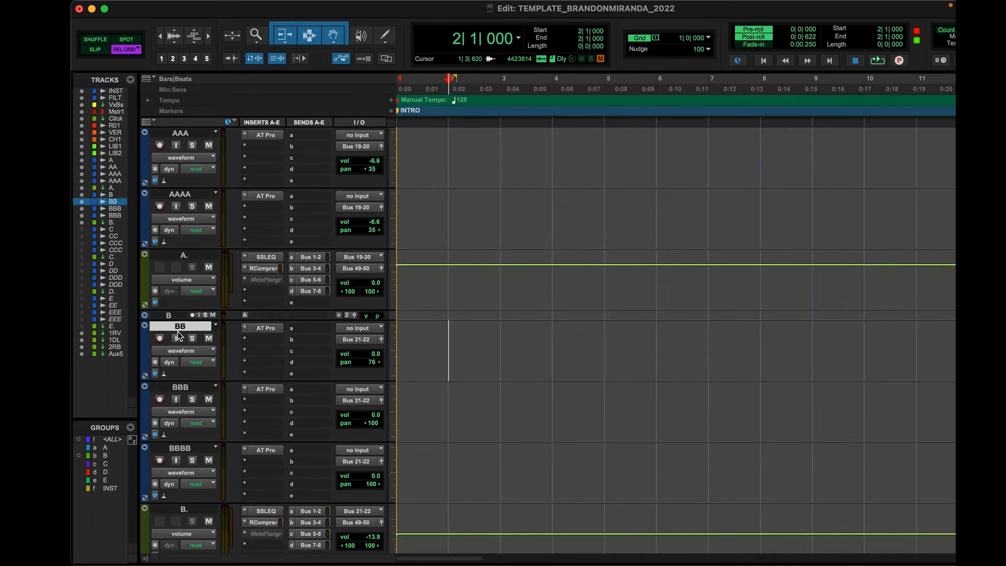
pyautogui.click(168, 316)
pyautogui.click(145, 315)
pyautogui.moveTo(189, 285)
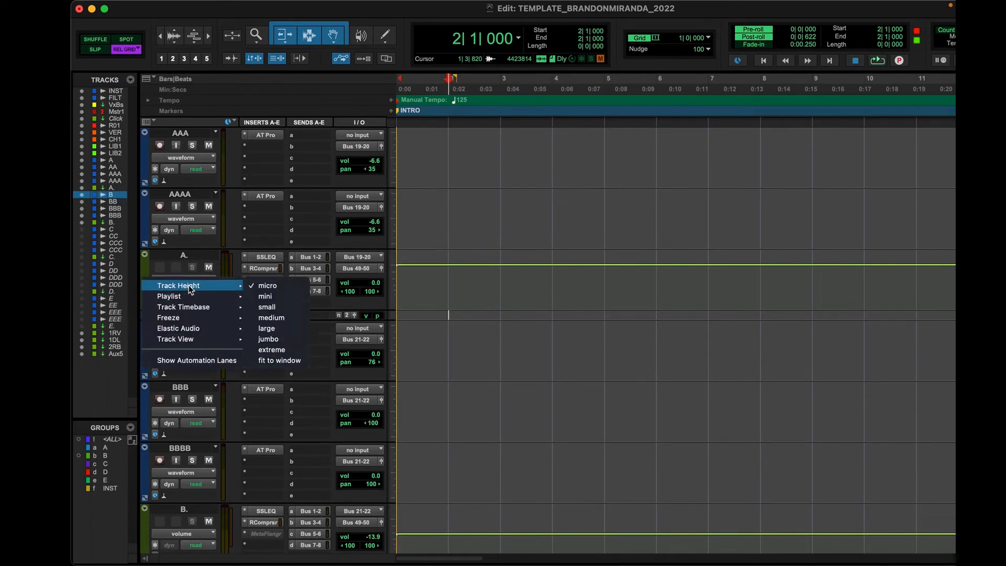
pyautogui.click(268, 317)
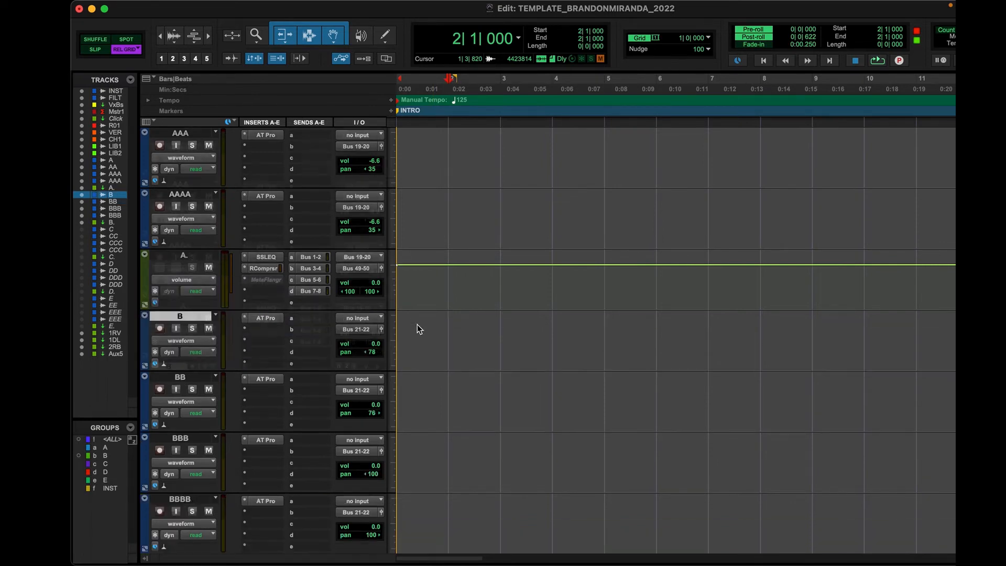
# - Show the hidden tracks C through E., look through them, and hide C through EEEE again
pyautogui.scroll(-3, 419, 335)
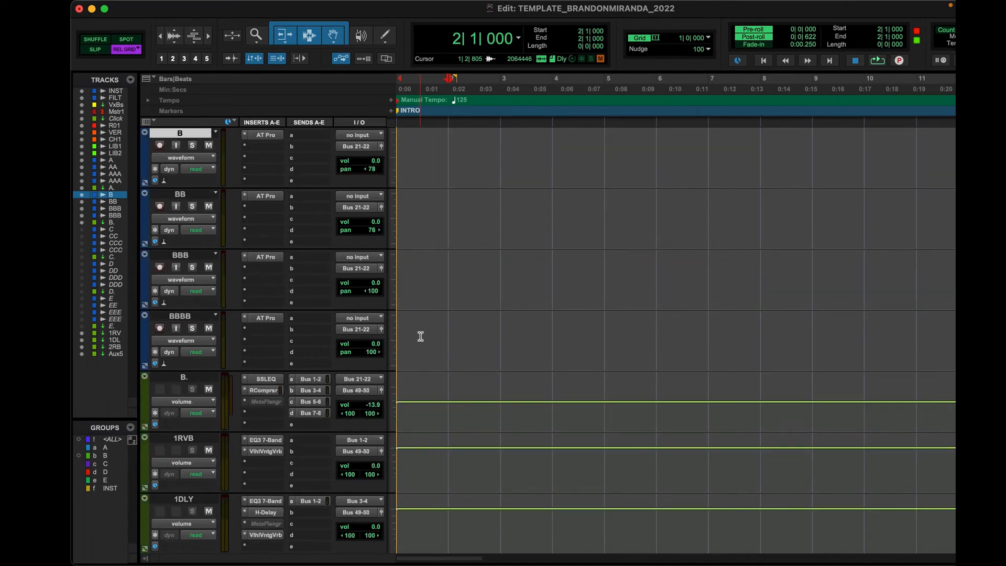
pyautogui.scroll(1, 420, 336)
pyautogui.scroll(6, 214, 305)
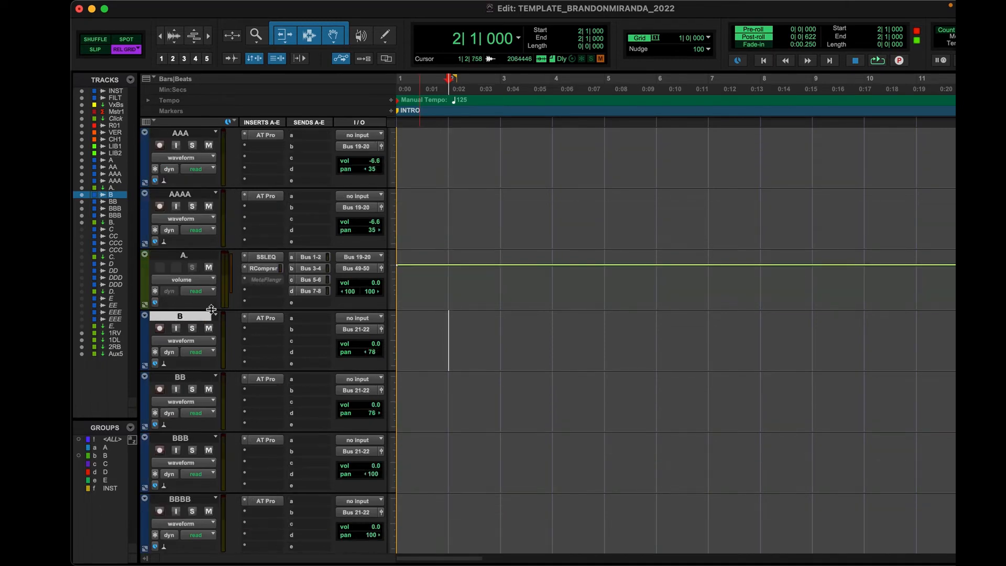
pyautogui.scroll(-1, 211, 309)
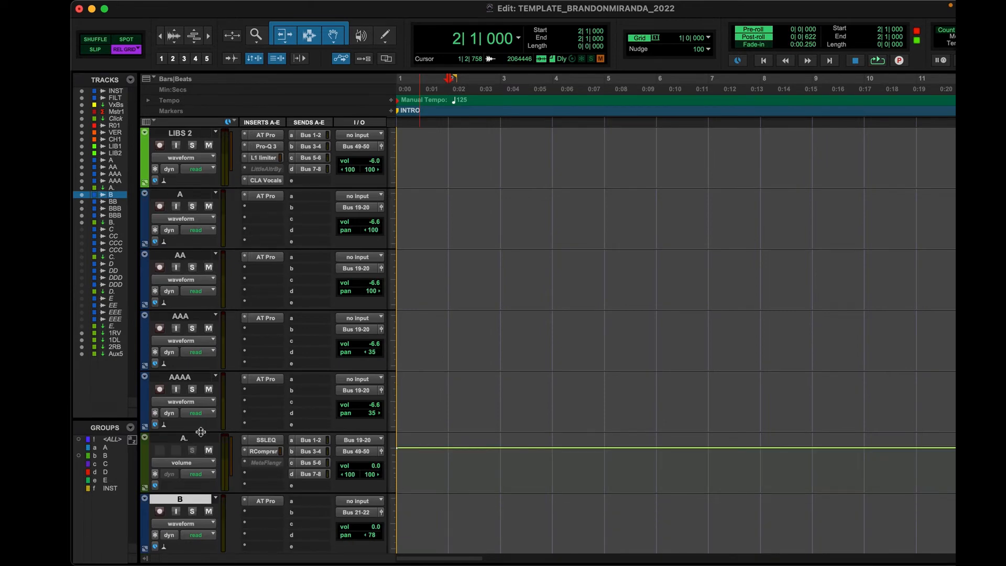
pyautogui.scroll(-6, 201, 431)
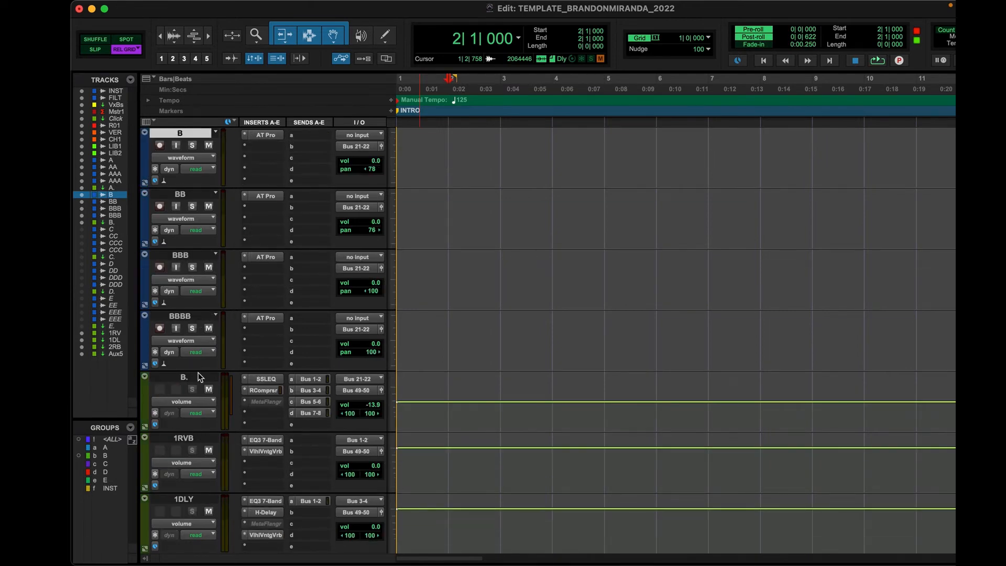
pyautogui.moveTo(81, 230); pyautogui.dragTo(85, 326)
pyautogui.scroll(-11, 306, 369)
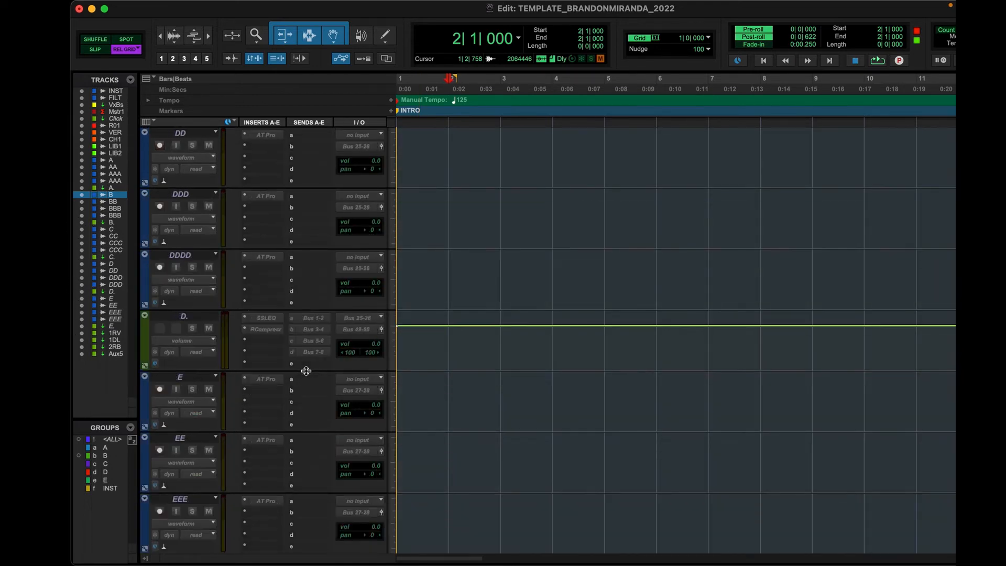
pyautogui.scroll(-3, 412, 372)
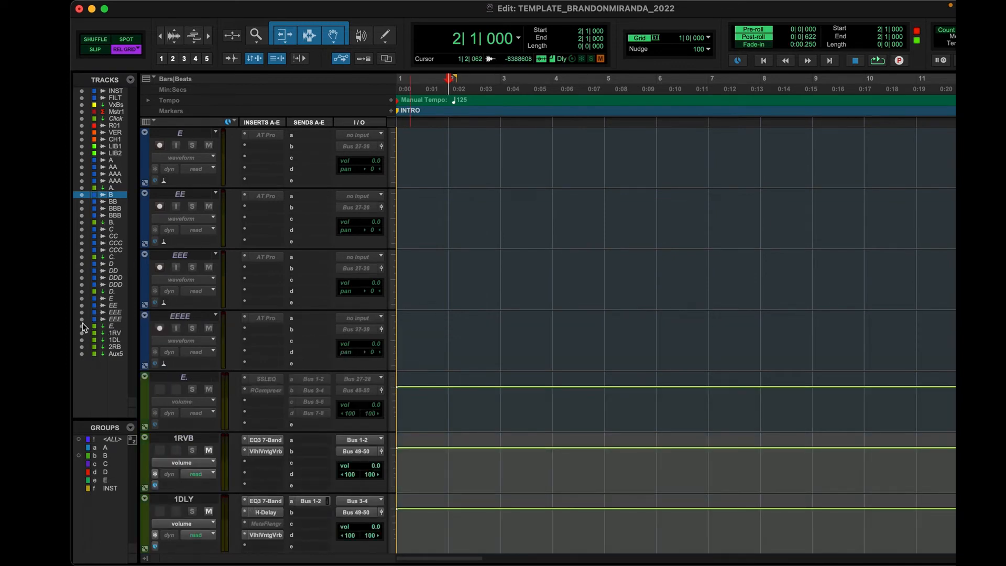
pyautogui.moveTo(82, 322); pyautogui.dragTo(83, 232)
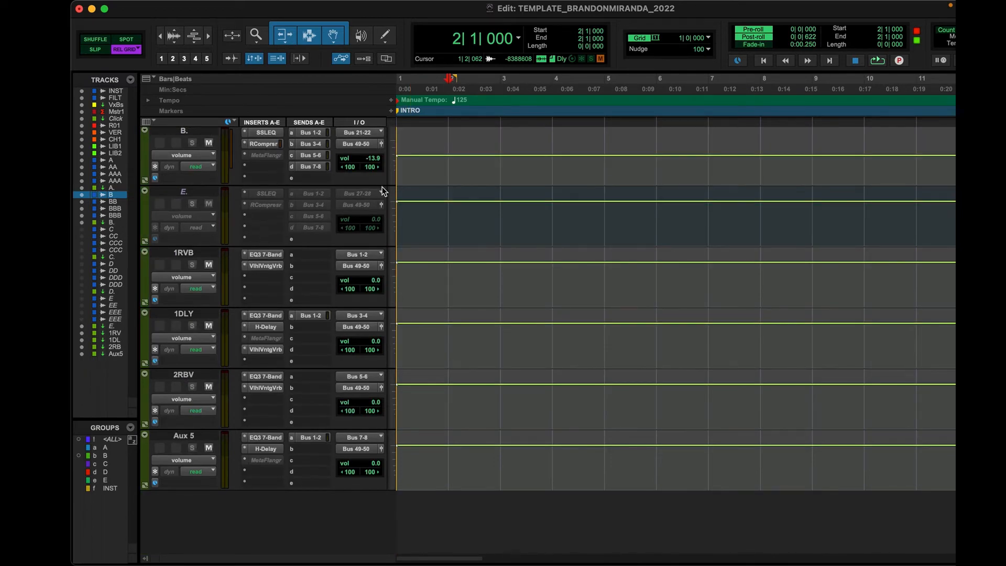
# - Duplicate tracks B through BBBB once with automation, inserts, sends and group assignments, and delete the four duplicates
pyautogui.scroll(5, 382, 186)
pyautogui.keyDown('shift'); pyautogui.click(195, 378); pyautogui.keyUp('shift')
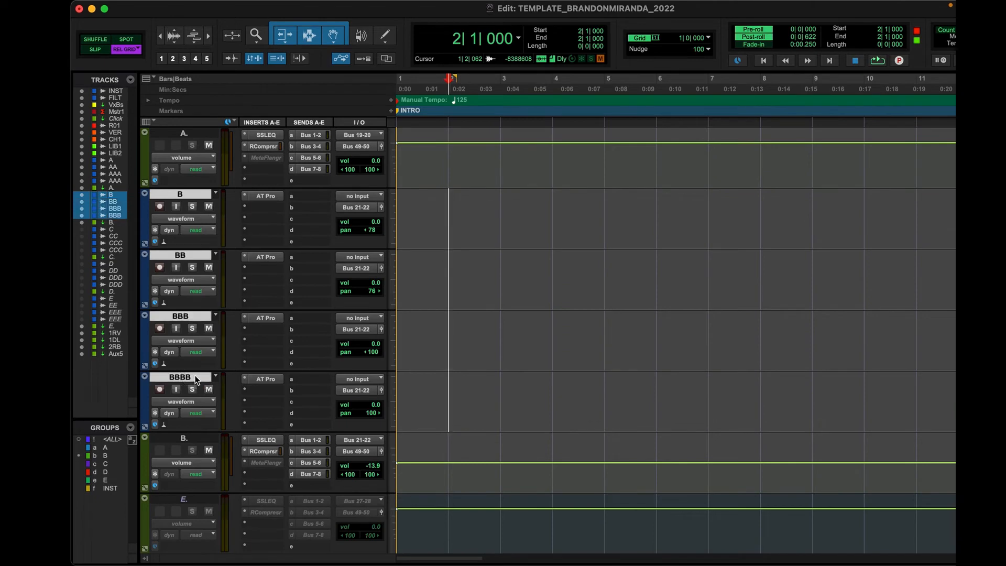
pyautogui.hotkey('alt', 'shift', 'd')
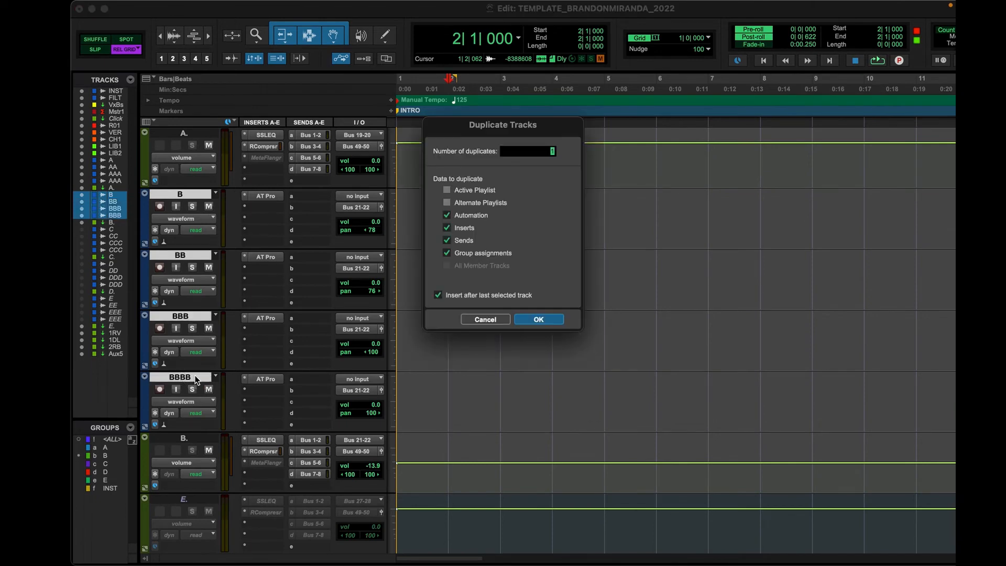
pyautogui.click(538, 319)
pyautogui.rightClick(192, 313)
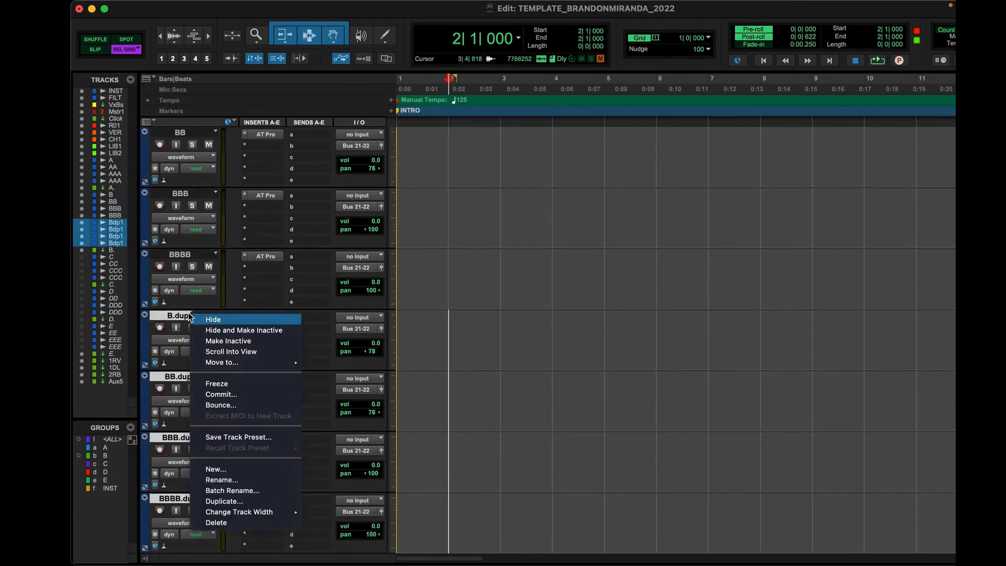
pyautogui.click(227, 523)
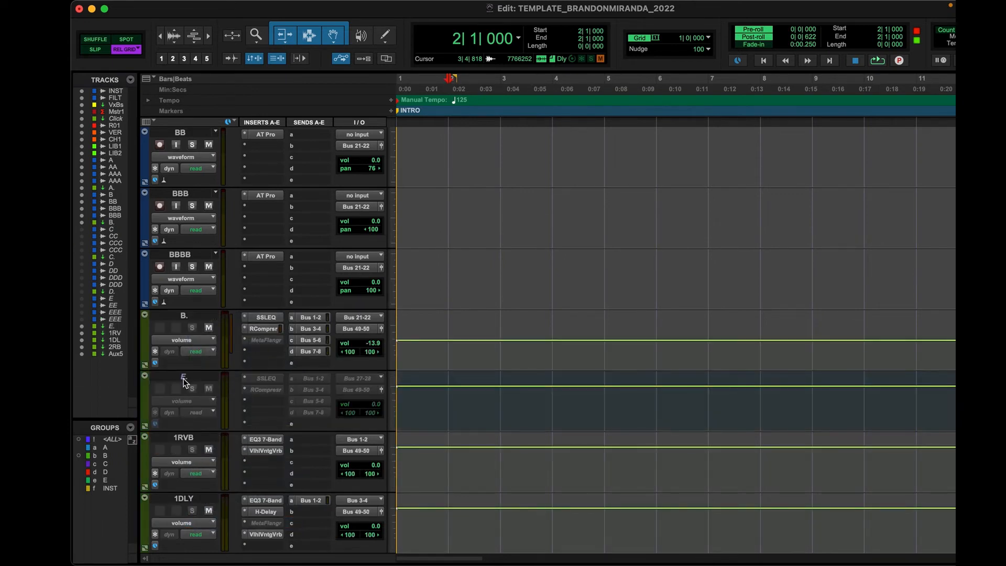
# - Select the inactive E. aux track and hide it
pyautogui.click(184, 380)
pyautogui.click(81, 326)
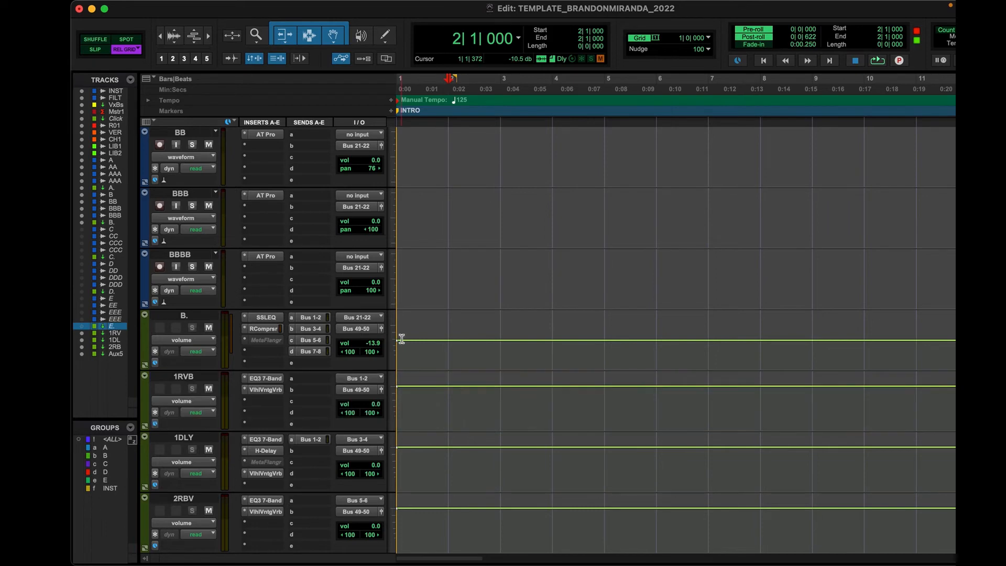
# - Look through the A and B background vocal stacks and the effects returns, ending with the REC.01 track selected
pyautogui.click(430, 277)
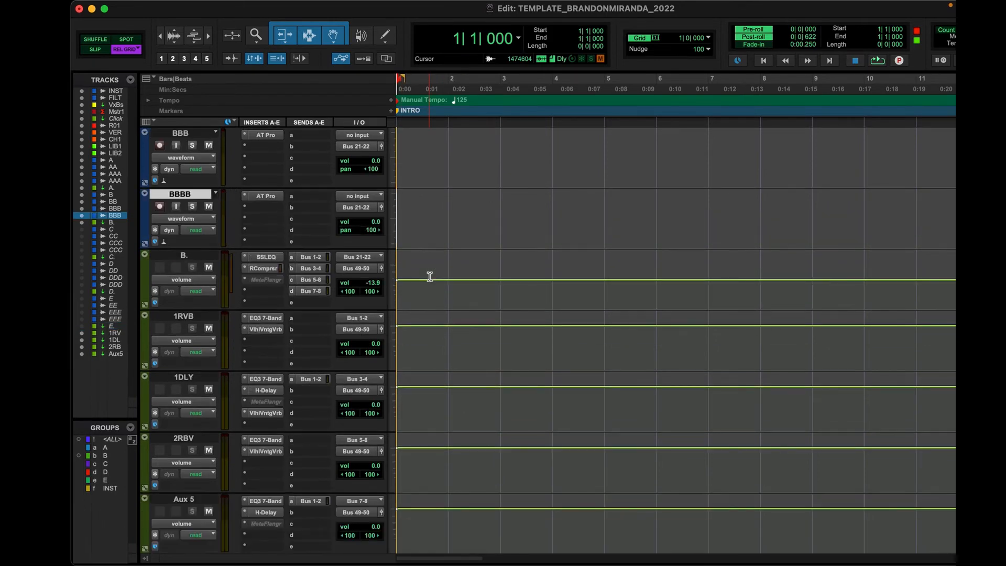
pyautogui.scroll(1, 430, 276)
pyautogui.click(430, 256)
pyautogui.scroll(3, 430, 256)
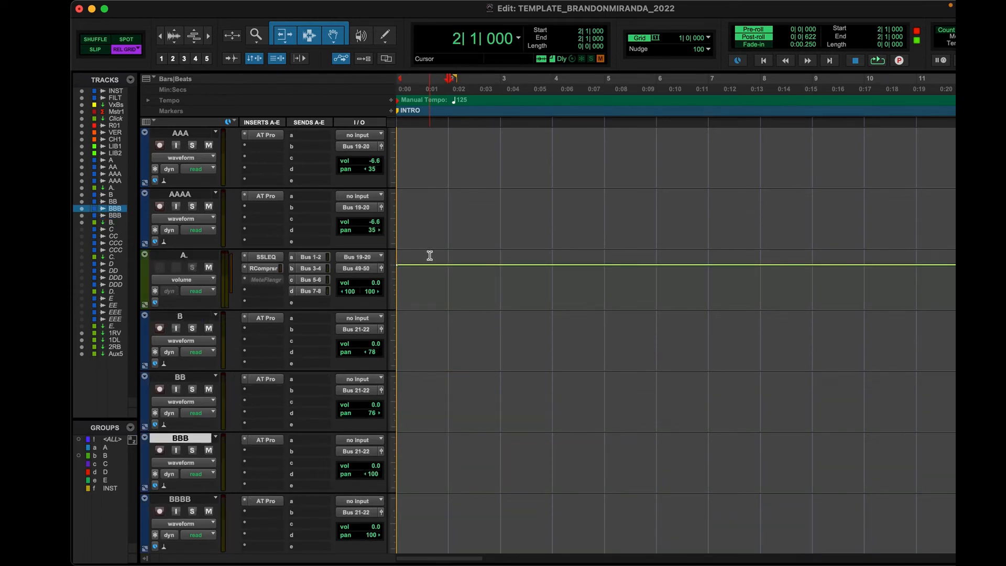
pyautogui.scroll(-6, 433, 387)
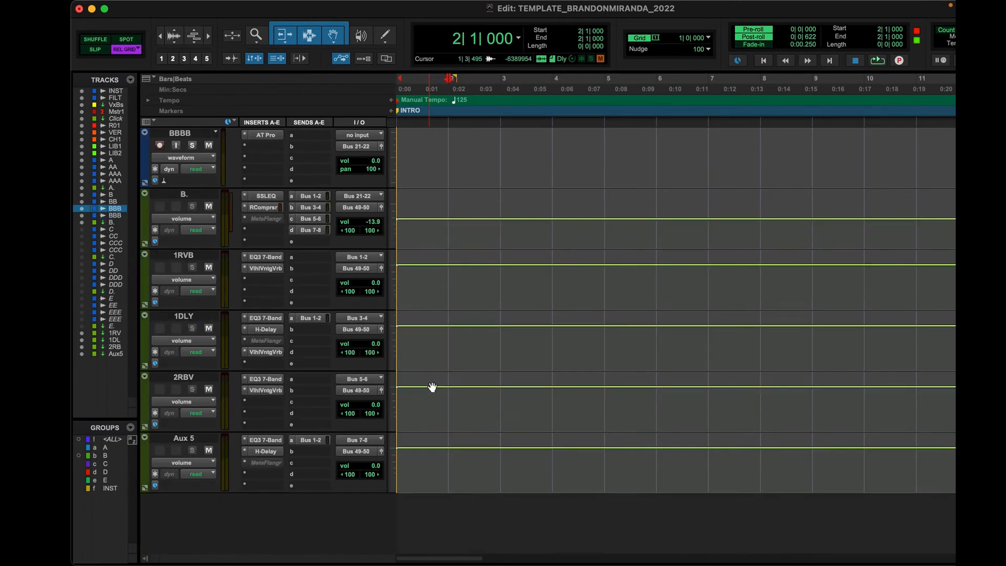
pyautogui.scroll(4, 432, 387)
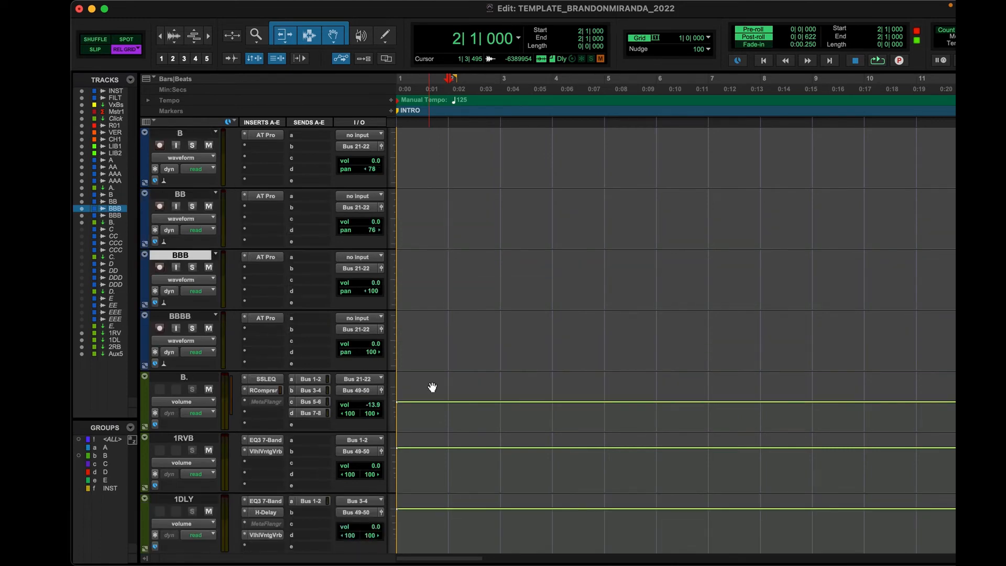
pyautogui.scroll(5, 265, 272)
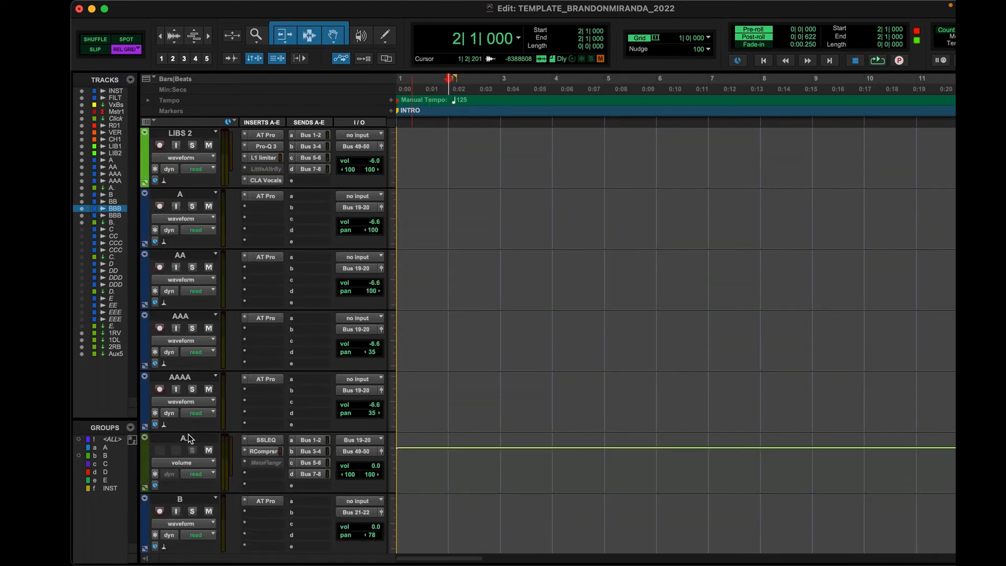
pyautogui.scroll(10, 187, 439)
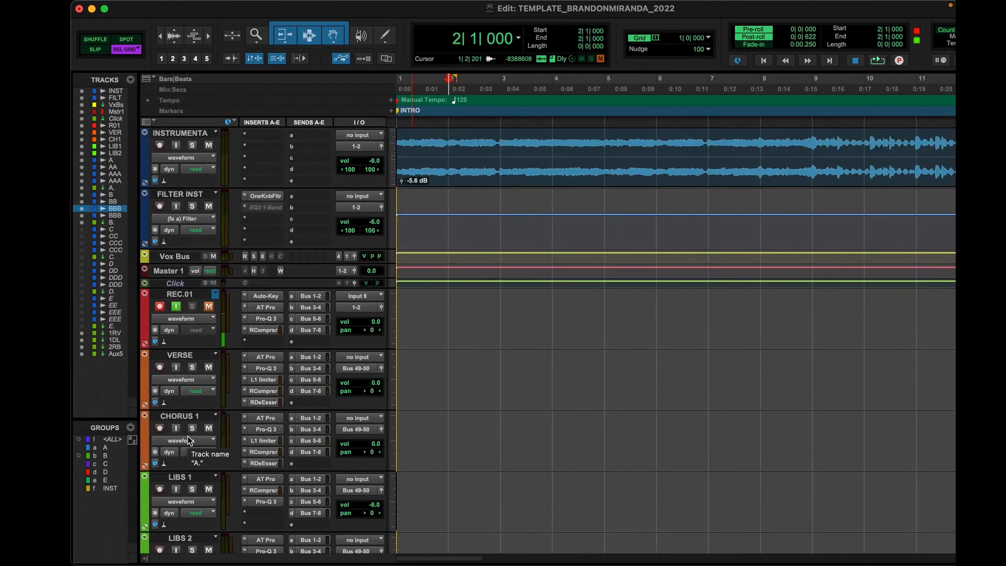
pyautogui.click(180, 293)
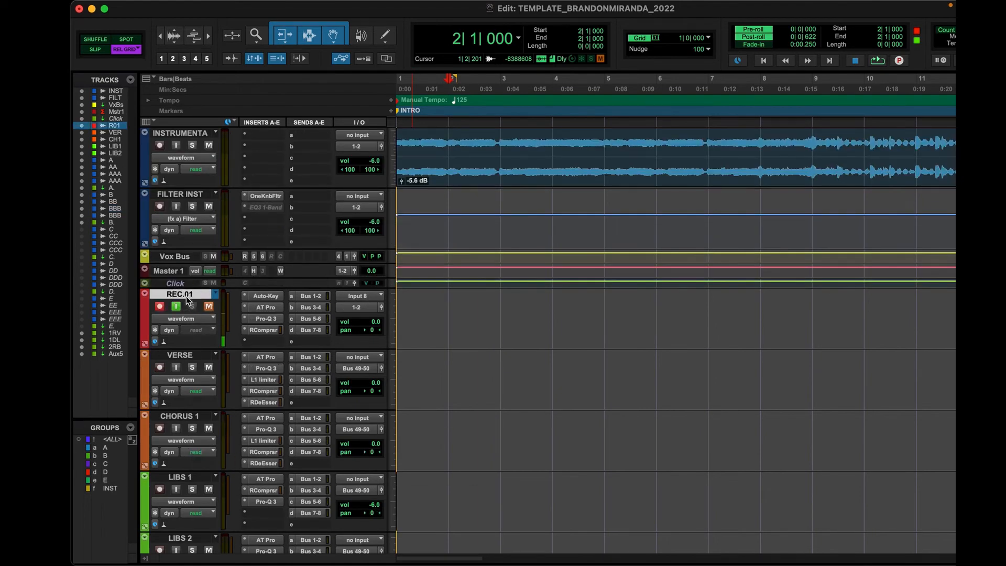
# - Enlarge the Vox Bus track and examine the settings of its RDeEsser and API-560 inserts
pyautogui.click(169, 256)
pyautogui.moveTo(169, 263); pyautogui.dragTo(169, 353)
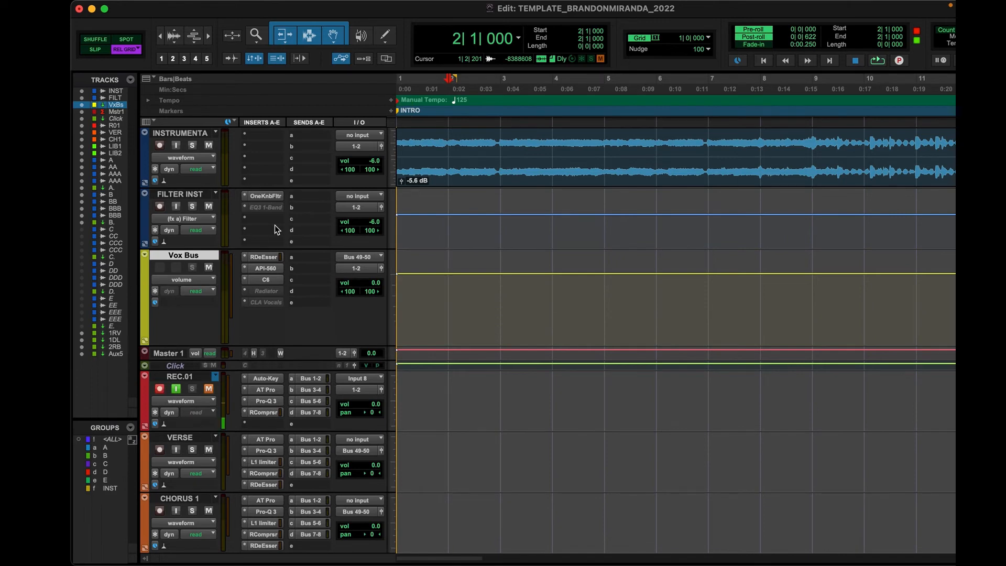
pyautogui.click(265, 256)
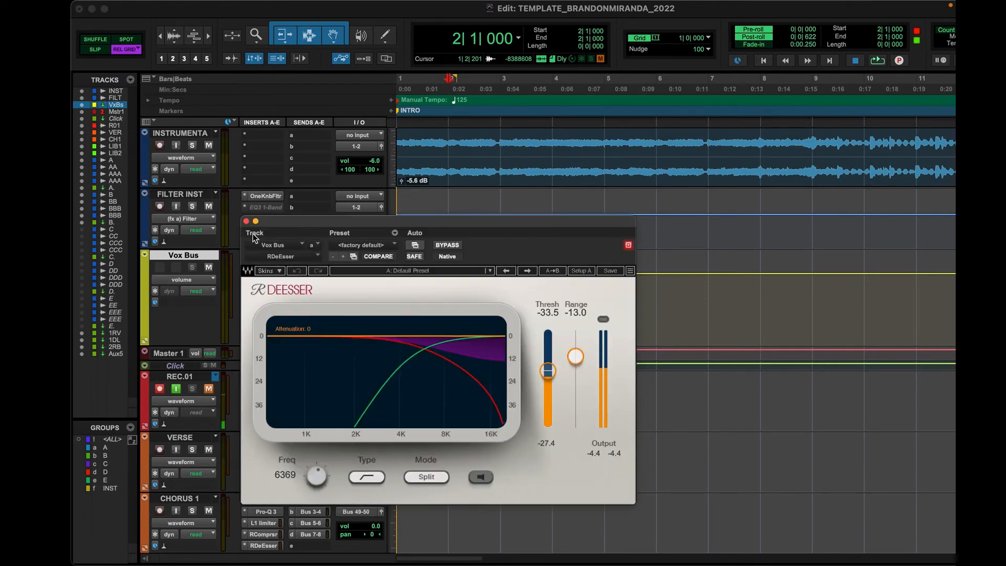
pyautogui.click(246, 223)
pyautogui.click(265, 268)
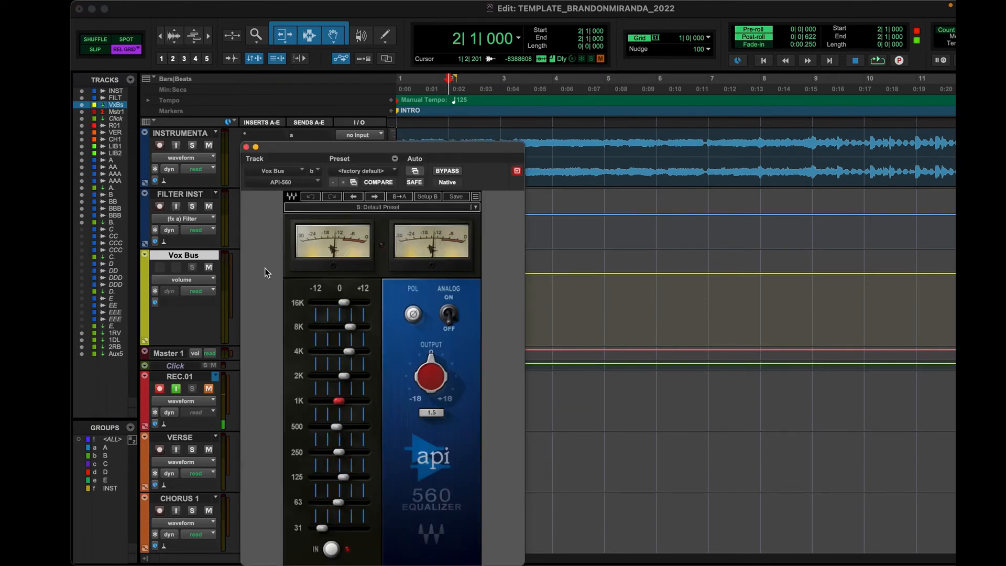
pyautogui.click(246, 147)
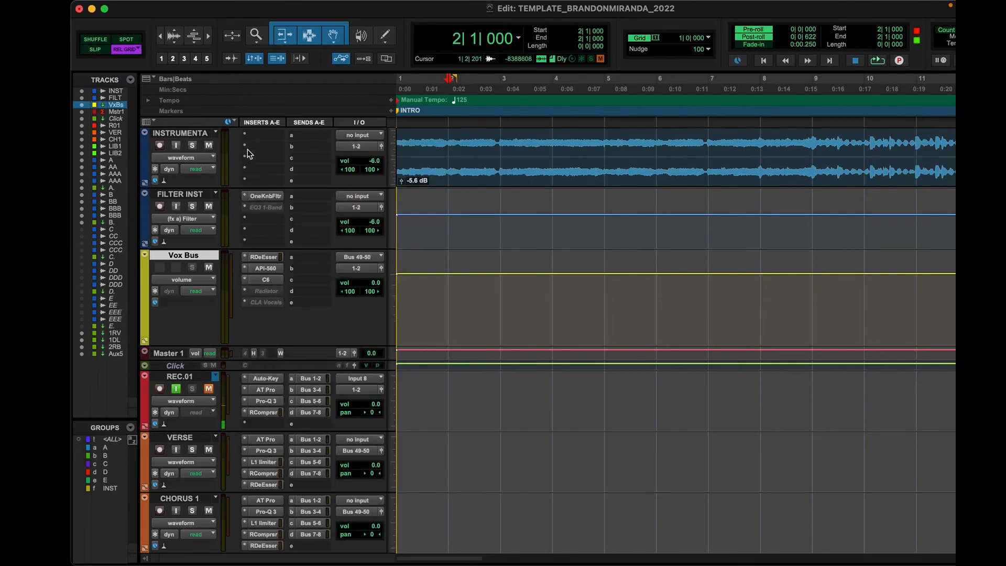
# - Activate CLA Vocals on the Vox Bus, lower Reverb and Delay, set Pitch to about -8.4, and raise Compress slightly
pyautogui.keyDown('ctrl'); pyautogui.keyDown('super'); pyautogui.click(267, 293); pyautogui.keyUp('super'); pyautogui.keyUp('ctrl')
pyautogui.keyDown('ctrl'); pyautogui.keyDown('super'); pyautogui.click(268, 295); pyautogui.keyUp('super'); pyautogui.keyUp('ctrl')
pyautogui.click(266, 302)
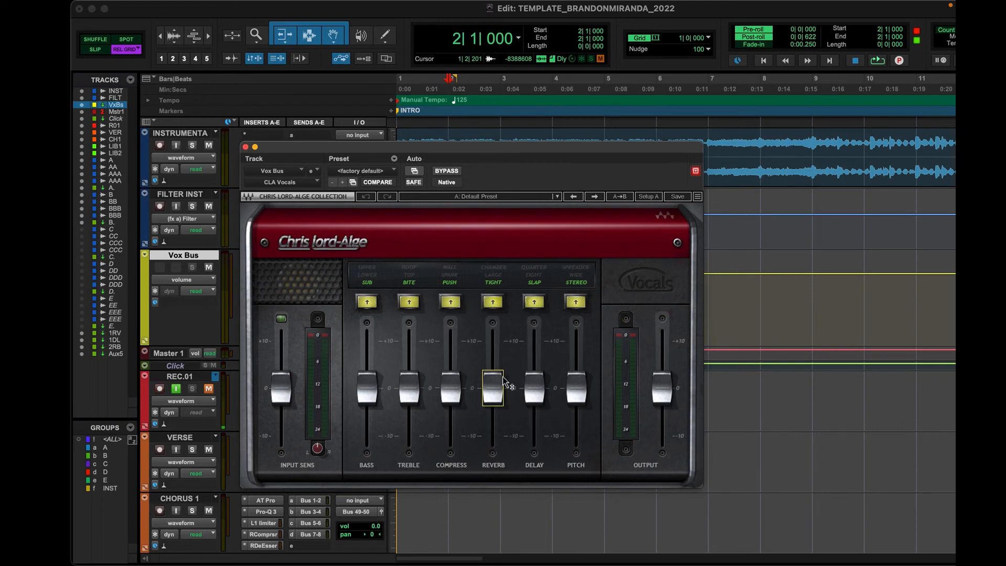
pyautogui.moveTo(502, 377); pyautogui.dragTo(501, 424)
pyautogui.moveTo(576, 390); pyautogui.dragTo(576, 427)
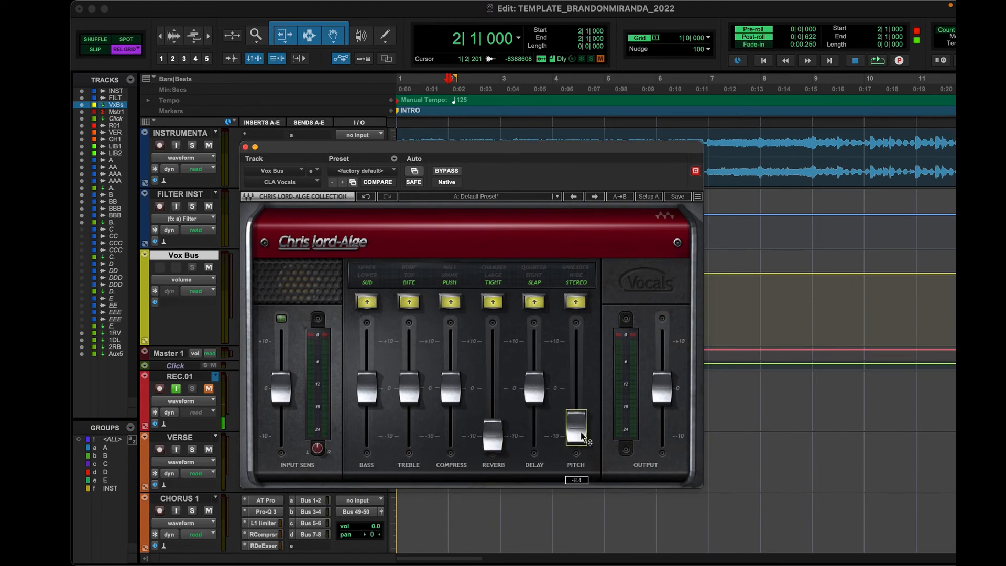
pyautogui.moveTo(535, 388); pyautogui.dragTo(535, 416)
pyautogui.moveTo(451, 388); pyautogui.dragTo(450, 378)
pyautogui.click(246, 147)
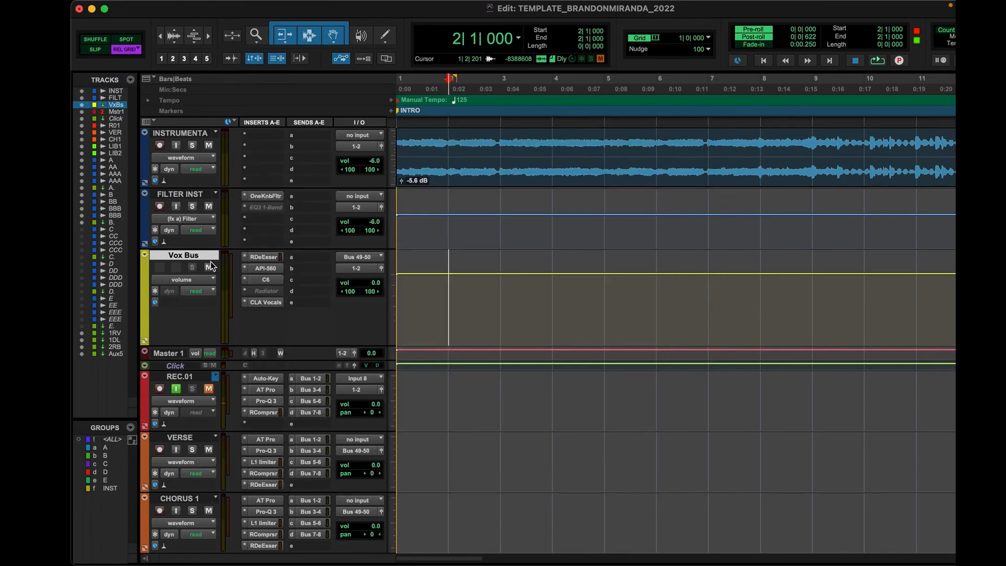
# - Enlarge the Master 1 track and activate its VEQ4 insert, examining the VEQ4 and H-Comp settings
pyautogui.click(168, 353)
pyautogui.moveTo(172, 358); pyautogui.dragTo(173, 438)
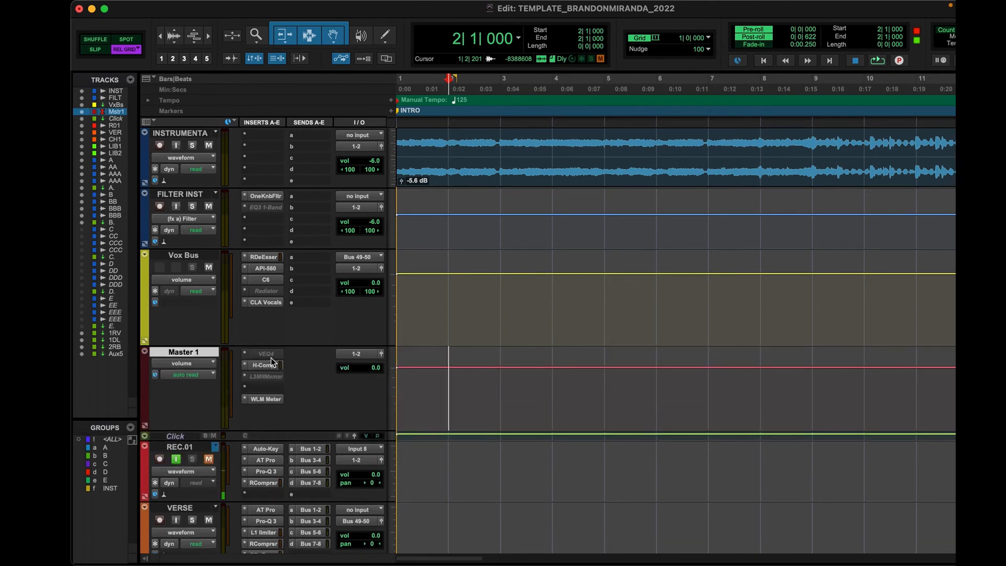
pyautogui.click(268, 357)
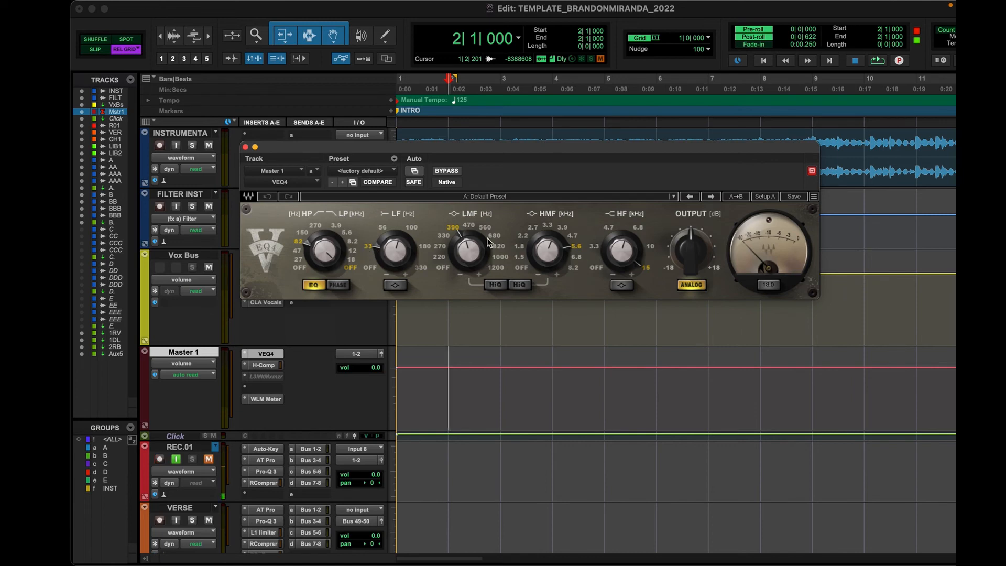
pyautogui.click(412, 234)
pyautogui.click(245, 147)
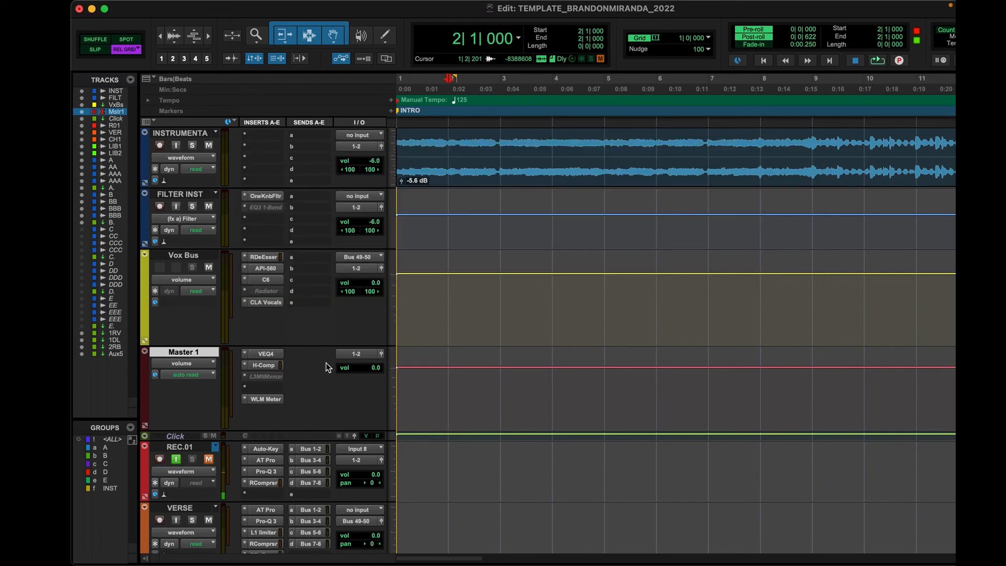
pyautogui.click(267, 366)
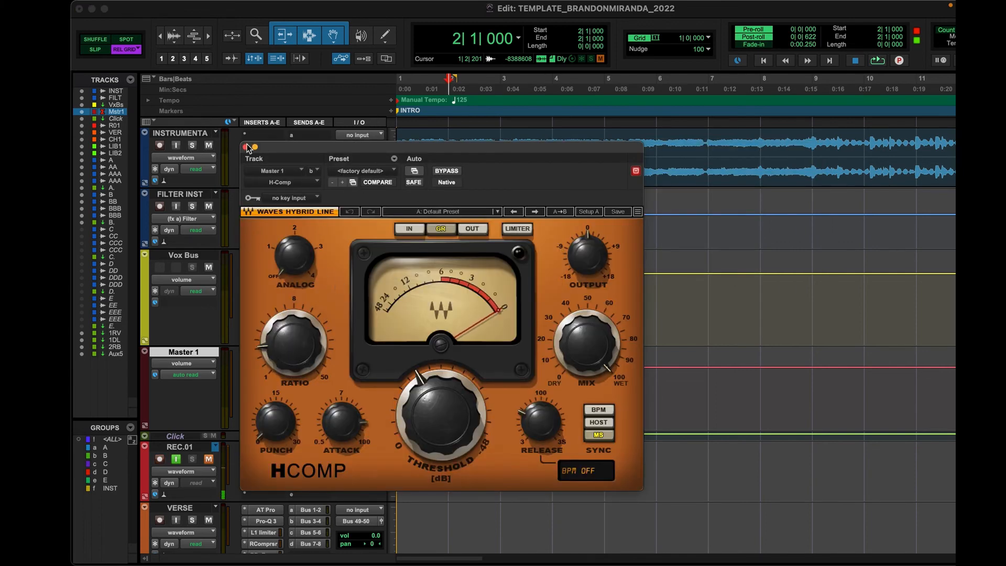
pyautogui.click(246, 147)
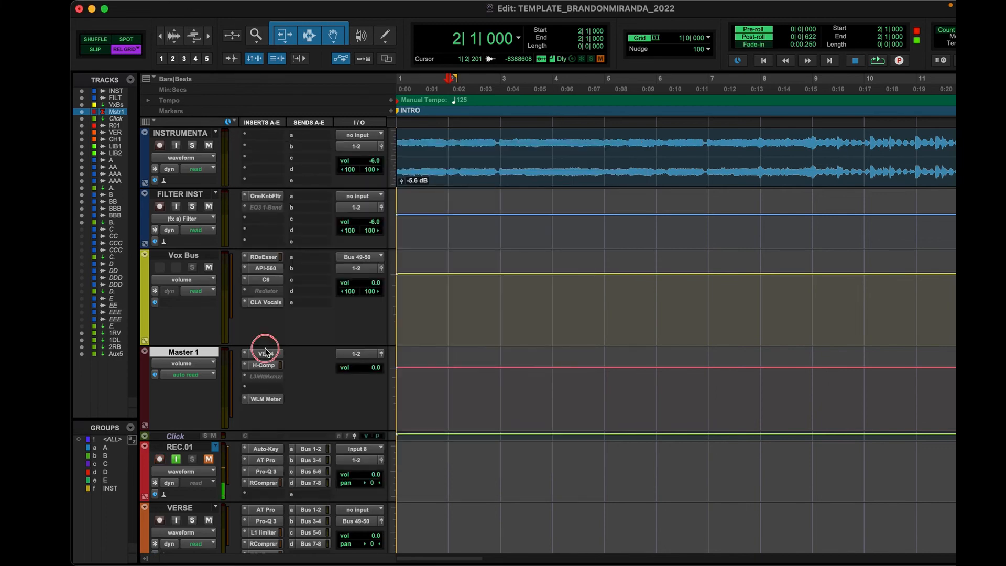
# - Activate the L3 MultiMaximizer on Master 1 and bypass it together with VEQ4 and H-Comp
pyautogui.keyDown('super'); pyautogui.click(267, 365); pyautogui.keyUp('super')
pyautogui.click(266, 377)
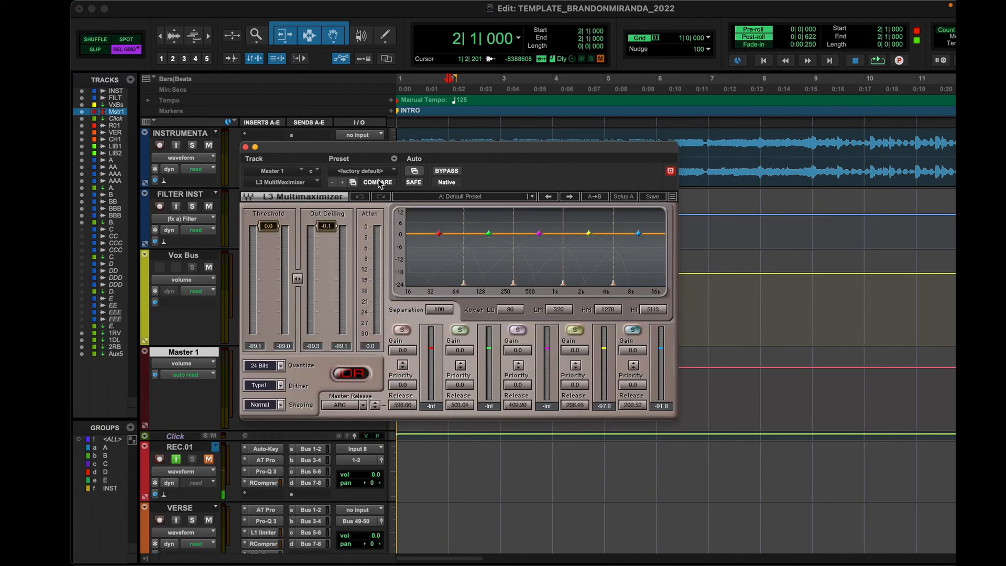
pyautogui.click(245, 147)
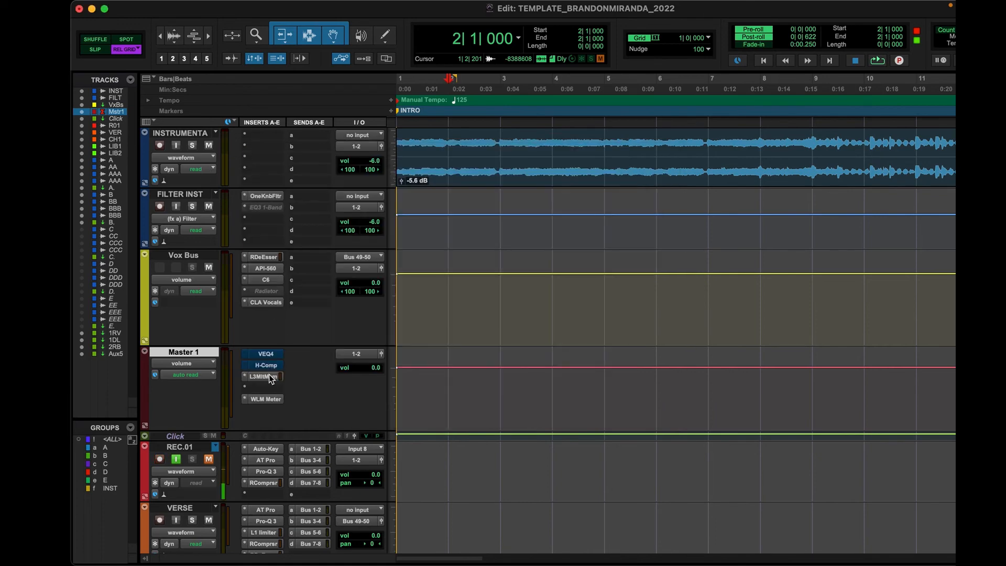
# - Examine the loudness readings in the WLM Meter on Master 1 and close the plug-in
pyautogui.click(270, 399)
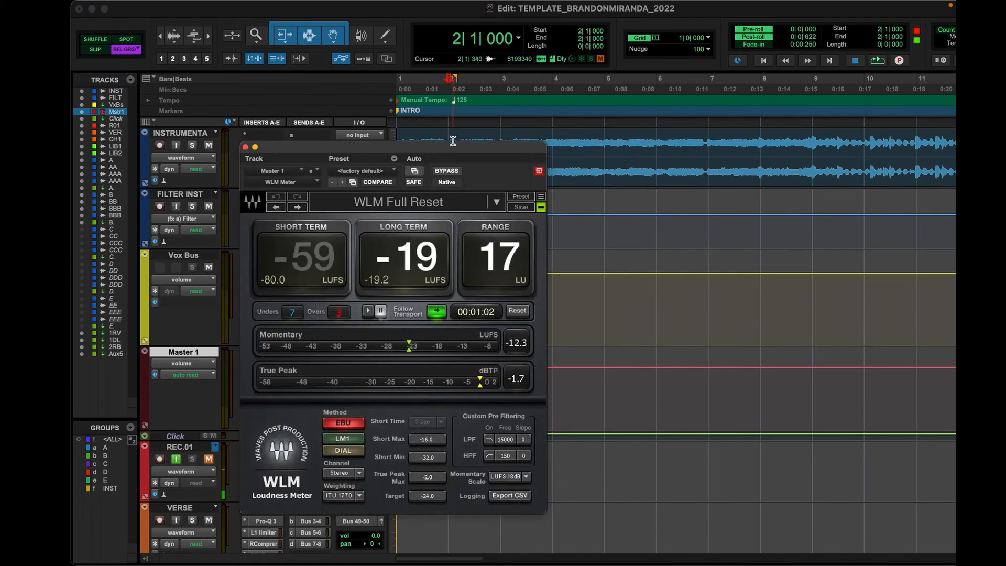
pyautogui.moveTo(452, 146); pyautogui.dragTo(653, 89)
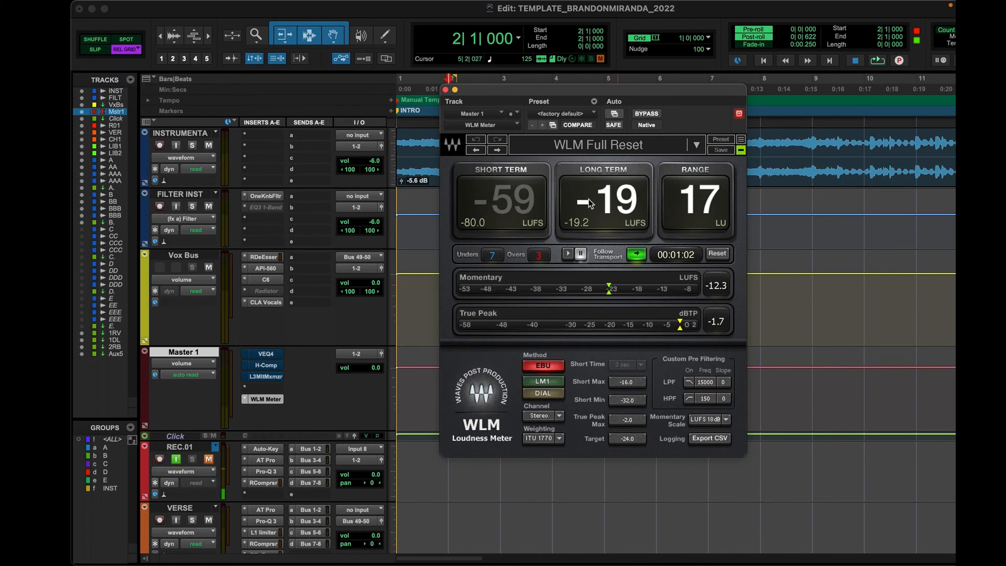
pyautogui.click(446, 89)
# - Look through the whole template from the instrumental to the effects returns, and select the Click track
pyautogui.scroll(-5, 313, 419)
pyautogui.scroll(-1, 313, 420)
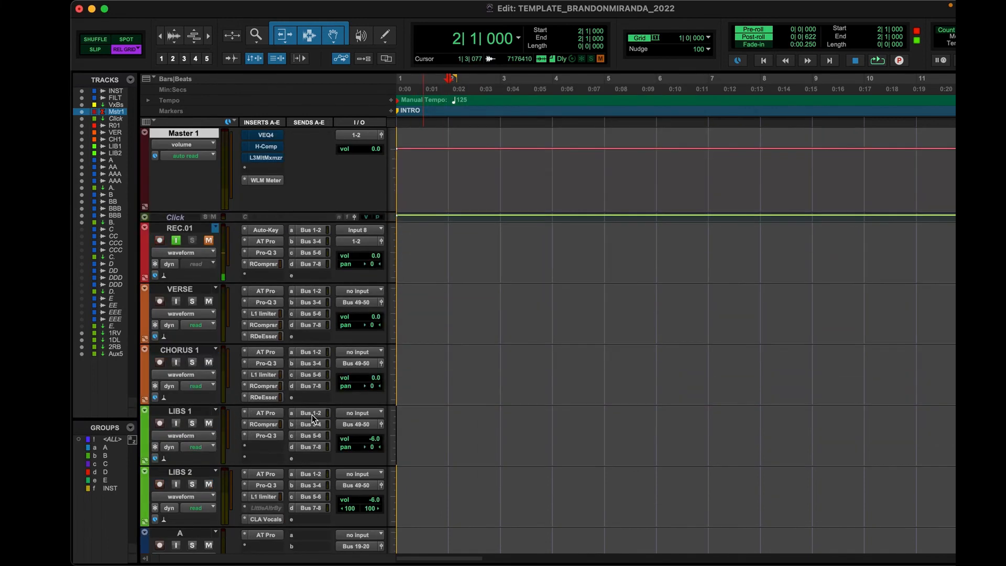
pyautogui.scroll(1, 313, 419)
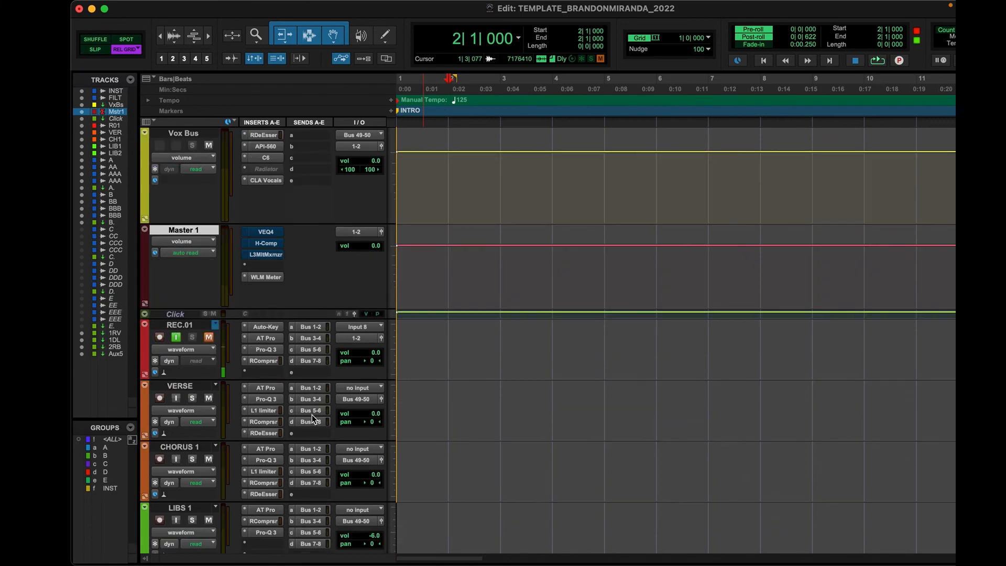
pyautogui.scroll(2, 313, 419)
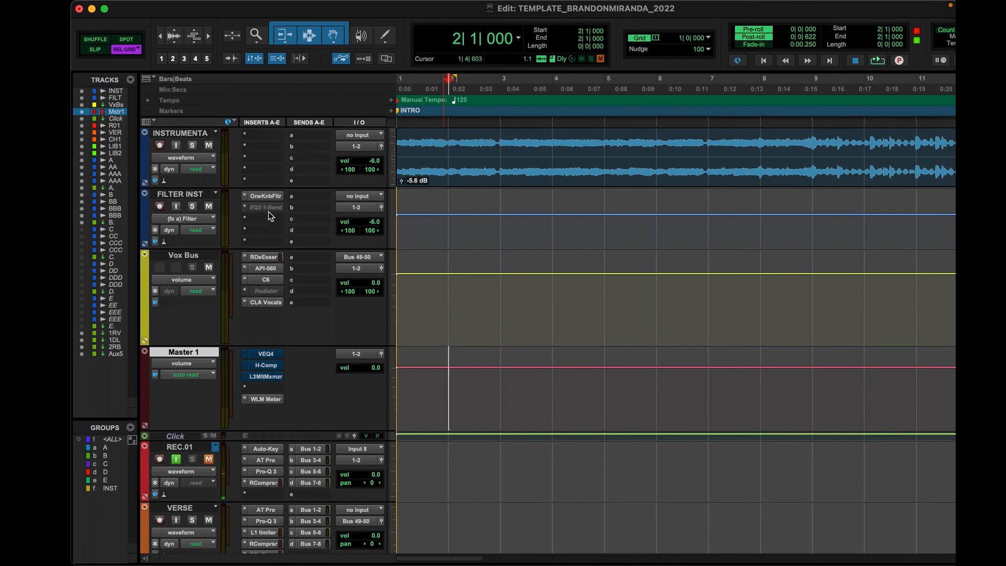
pyautogui.scroll(-7, 272, 325)
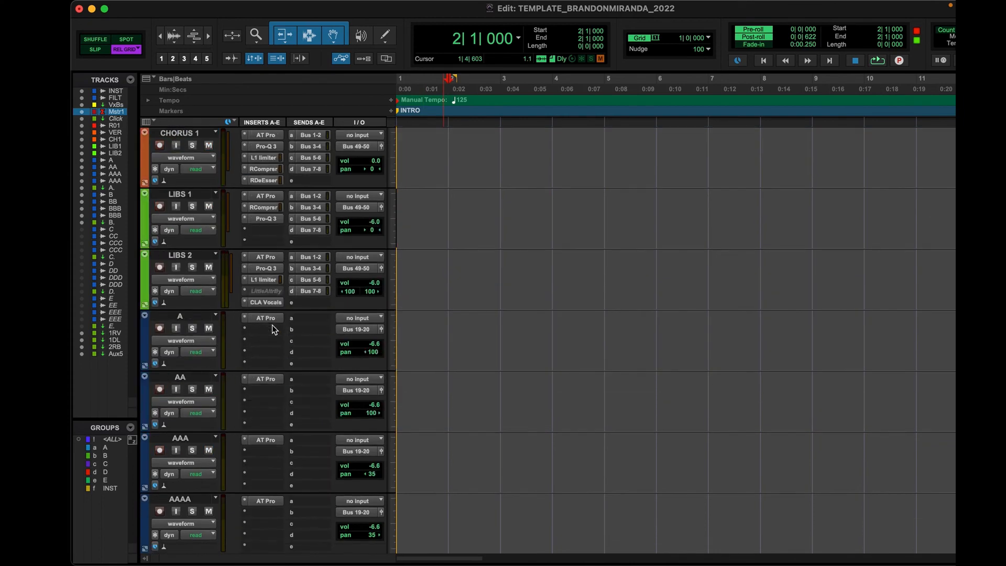
pyautogui.scroll(-8, 272, 325)
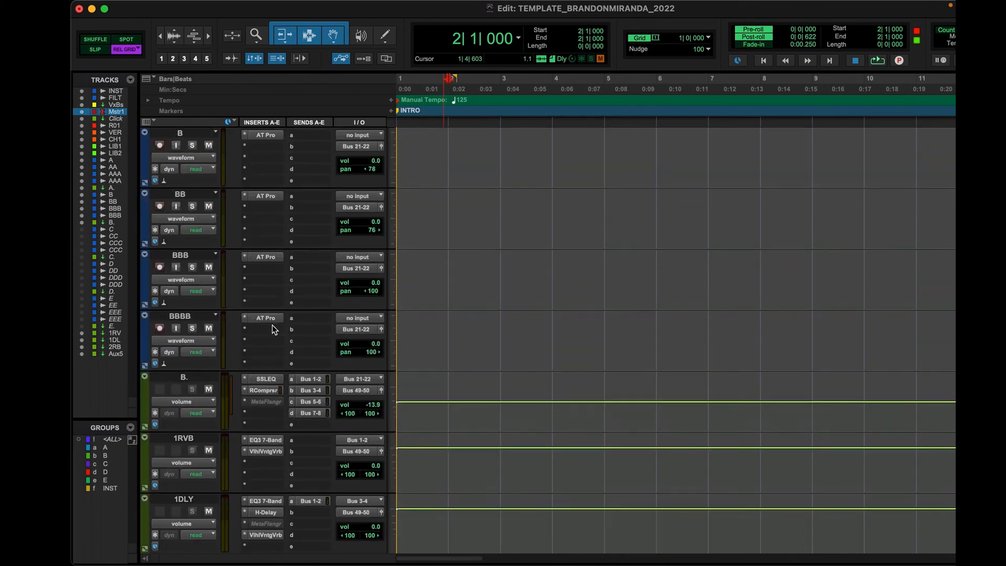
pyautogui.scroll(14, 272, 325)
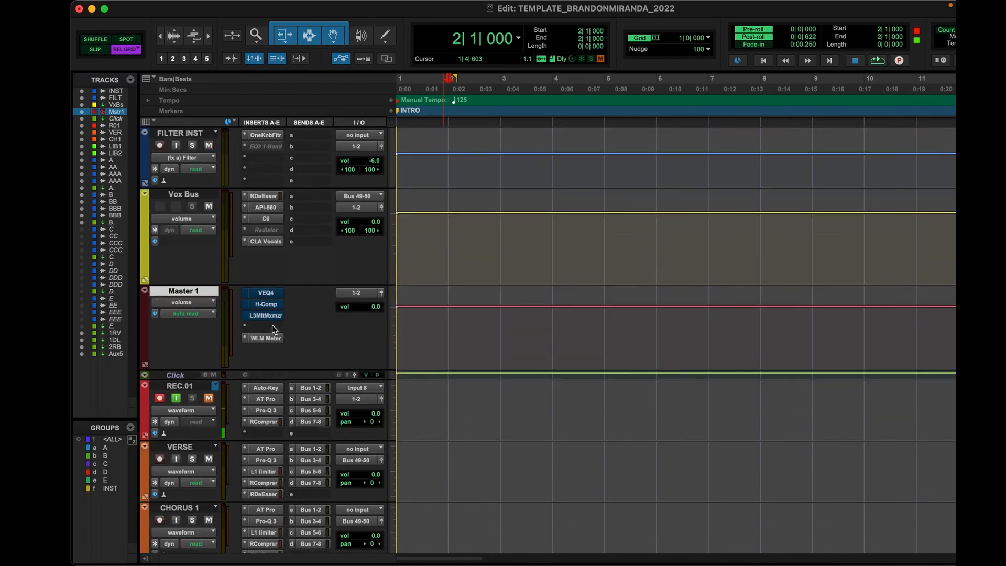
pyautogui.click(183, 374)
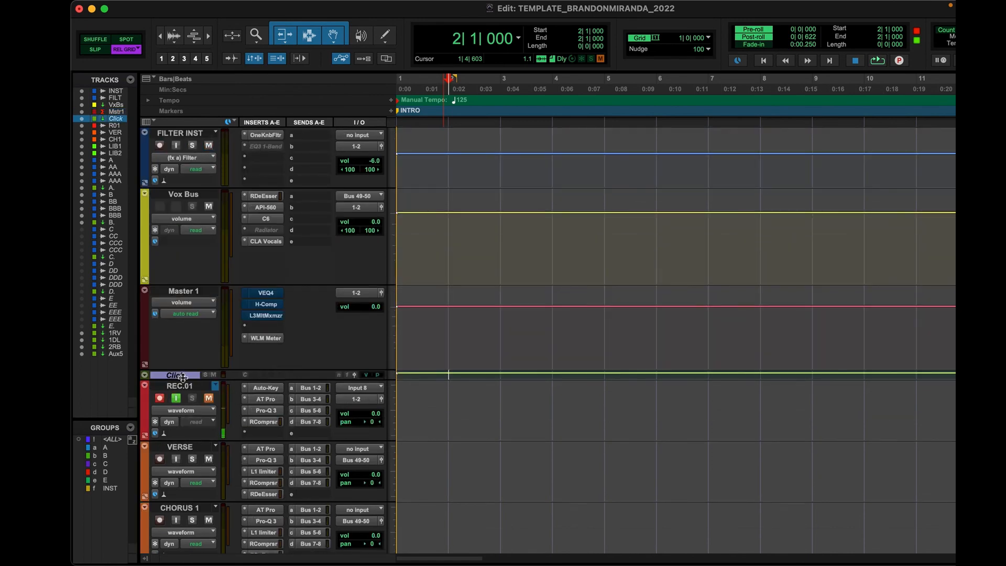
# - Enlarge the Click track slightly and select the whole instrumental clip at the start of the session
pyautogui.moveTo(183, 377)
pyautogui.mouseDown()
pyautogui.moveTo(177, 448)
pyautogui.moveTo(173, 377)
pyautogui.mouseUp()
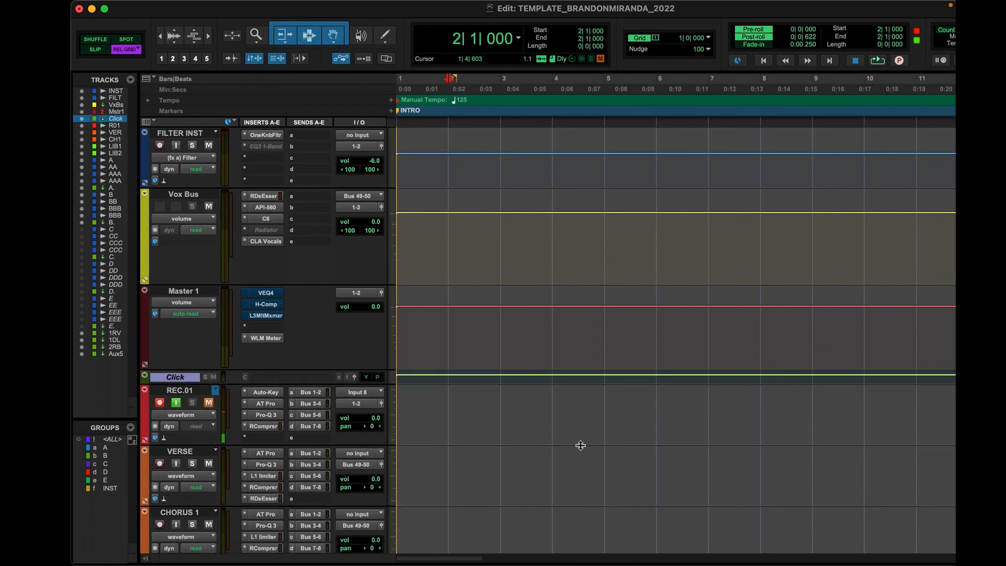
pyautogui.scroll(-5, 581, 448)
pyautogui.scroll(4, 472, 345)
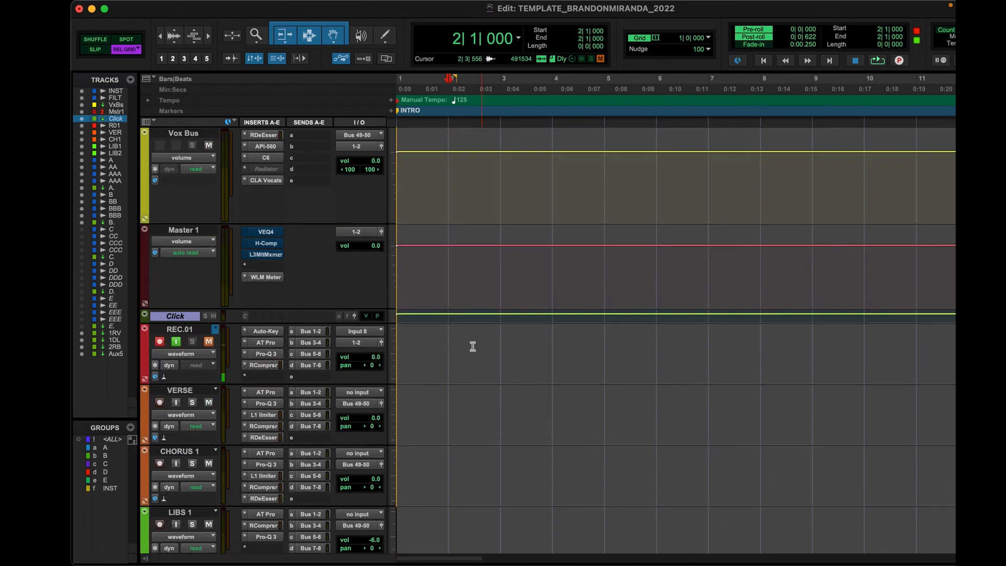
pyautogui.scroll(2, 512, 353)
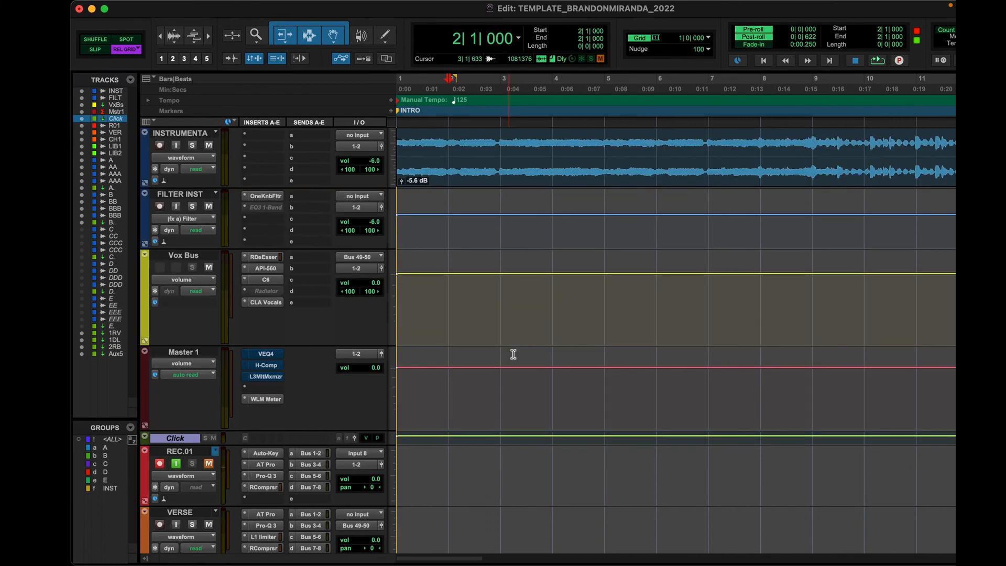
pyautogui.click(517, 175)
pyautogui.press('r')
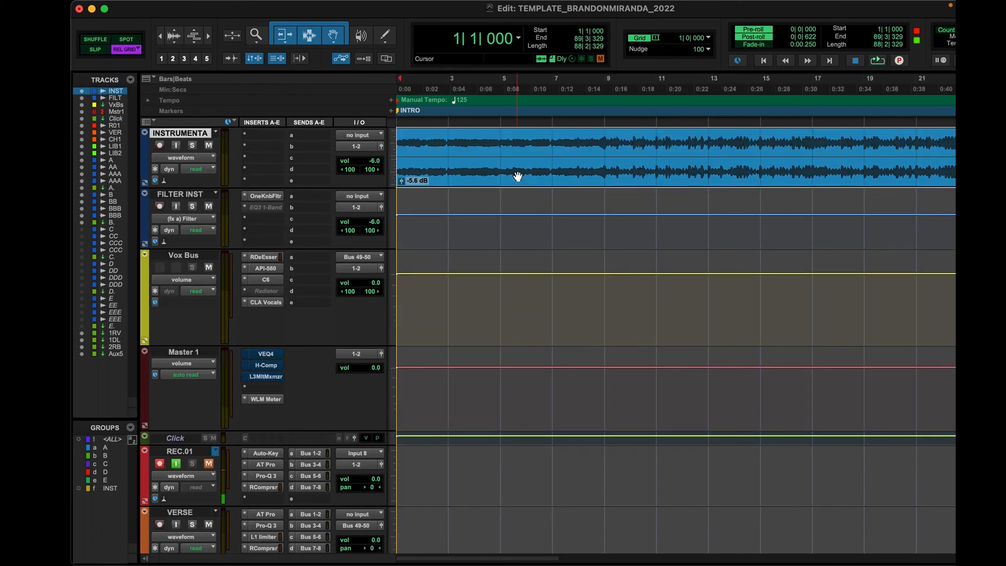
pyautogui.press('t')
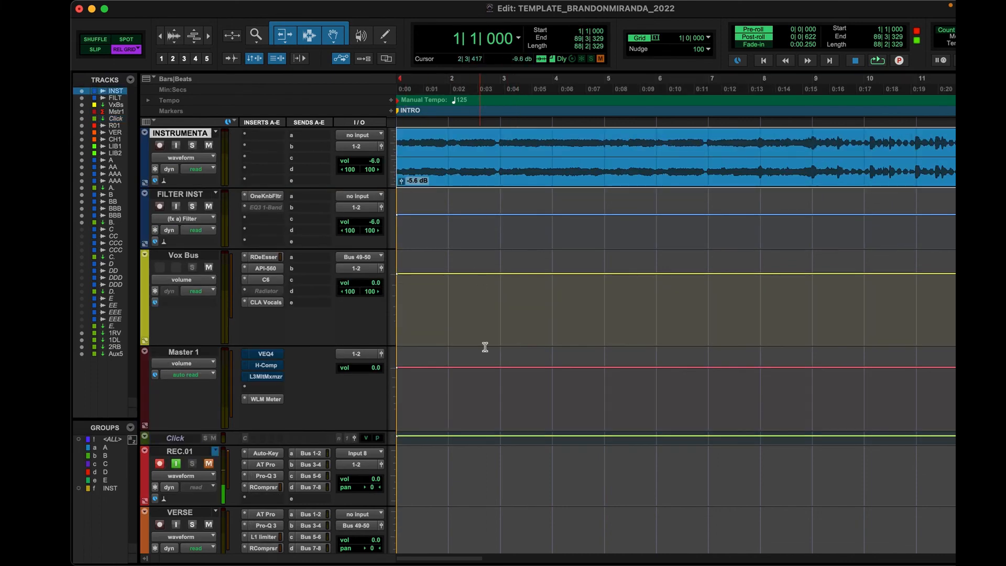
# - Set the key in Auto-Key on REC.01 to C Major, send it to Auto-Tune and close the plug-in
pyautogui.click(275, 456)
pyautogui.click(692, 189)
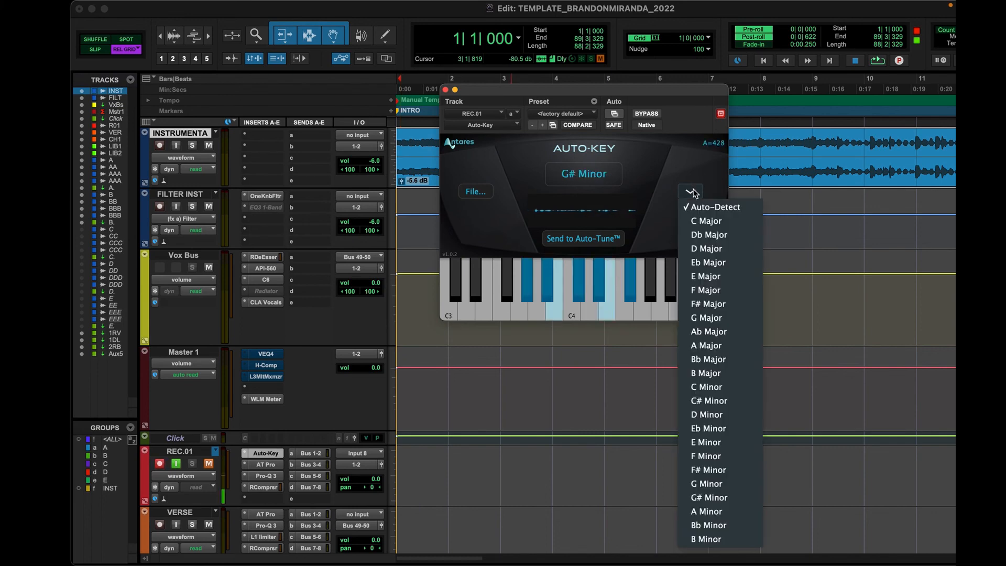
pyautogui.click(704, 221)
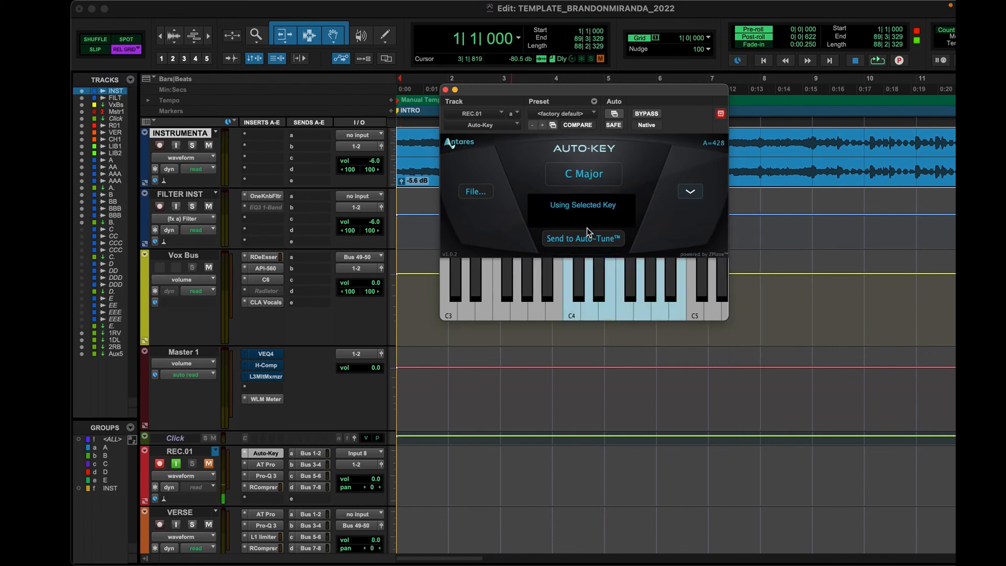
pyautogui.click(445, 89)
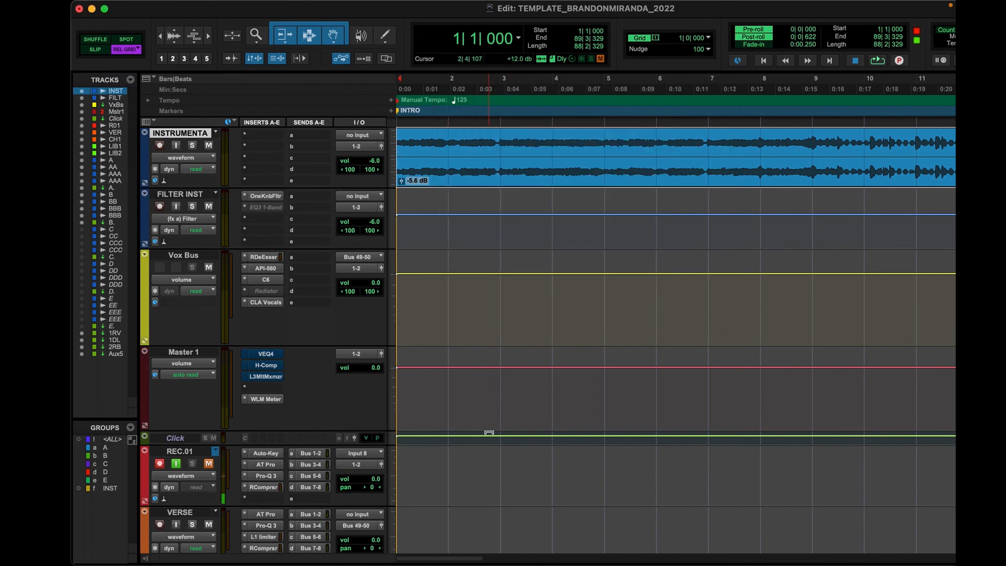
# - Check the key and scale in Auto-Tune Pro on the VERSE and LIBS 2 tracks, and close the plug-in
pyautogui.scroll(-1, 414, 314)
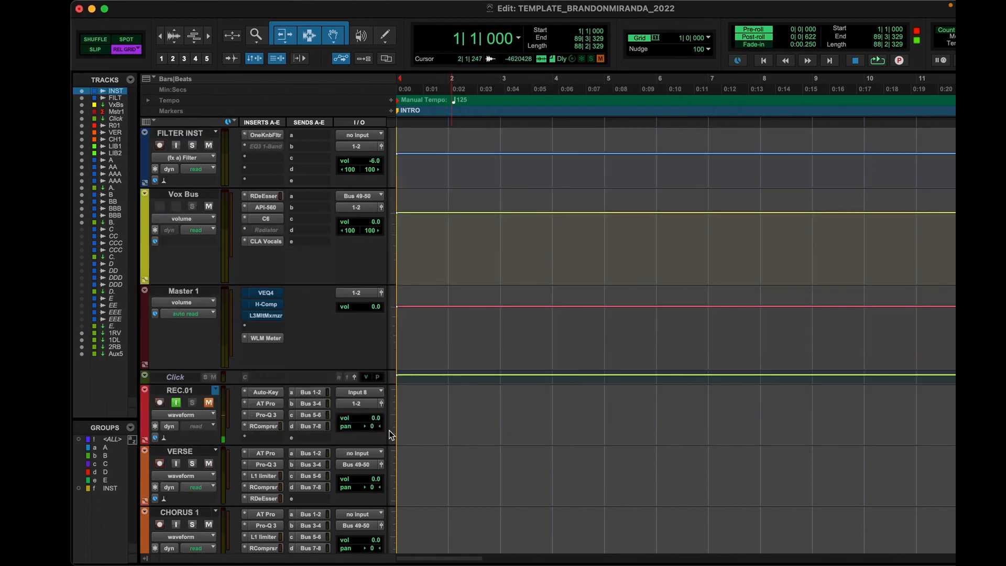
pyautogui.click(272, 454)
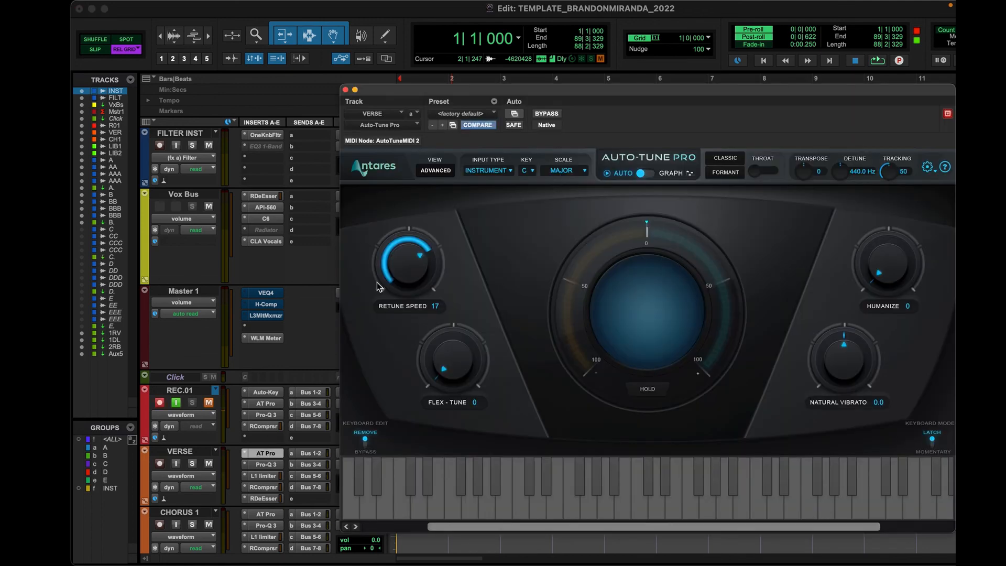
pyautogui.click(266, 453)
pyautogui.scroll(-4, 275, 381)
pyautogui.click(275, 380)
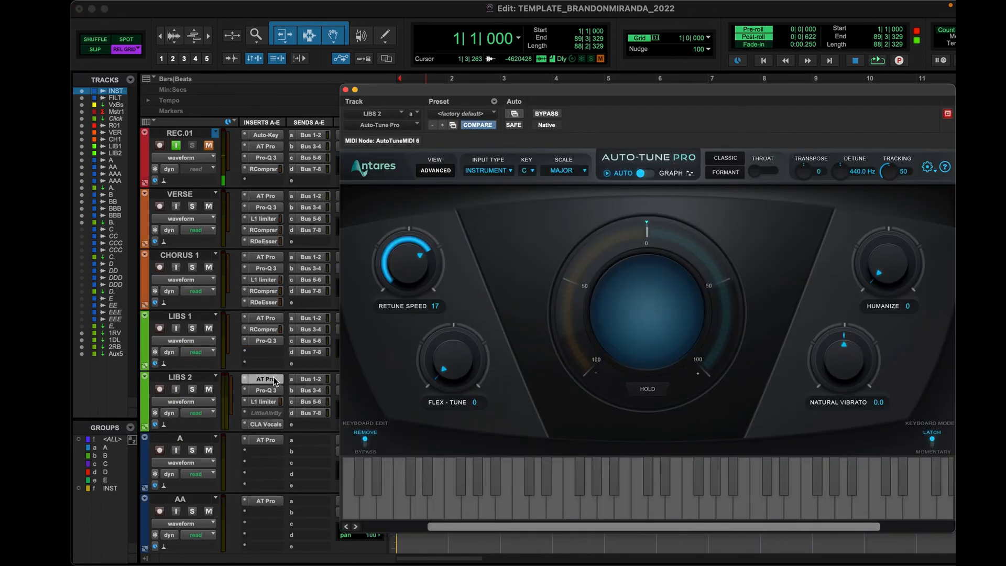
pyautogui.click(345, 90)
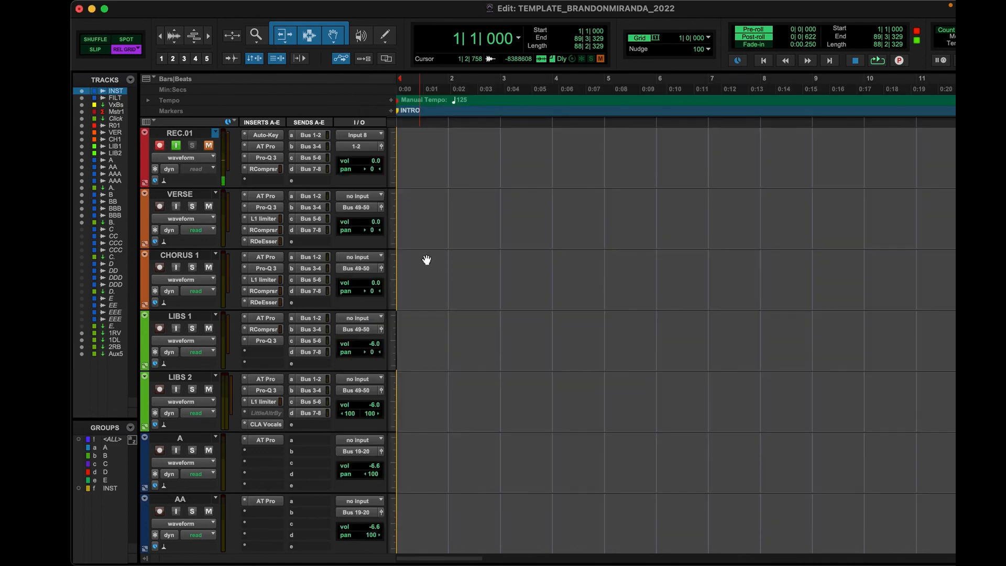
# - Place the edit cursor at the session start on Master 1 and shrink all tracks so the whole template fits
pyautogui.scroll(5, 427, 260)
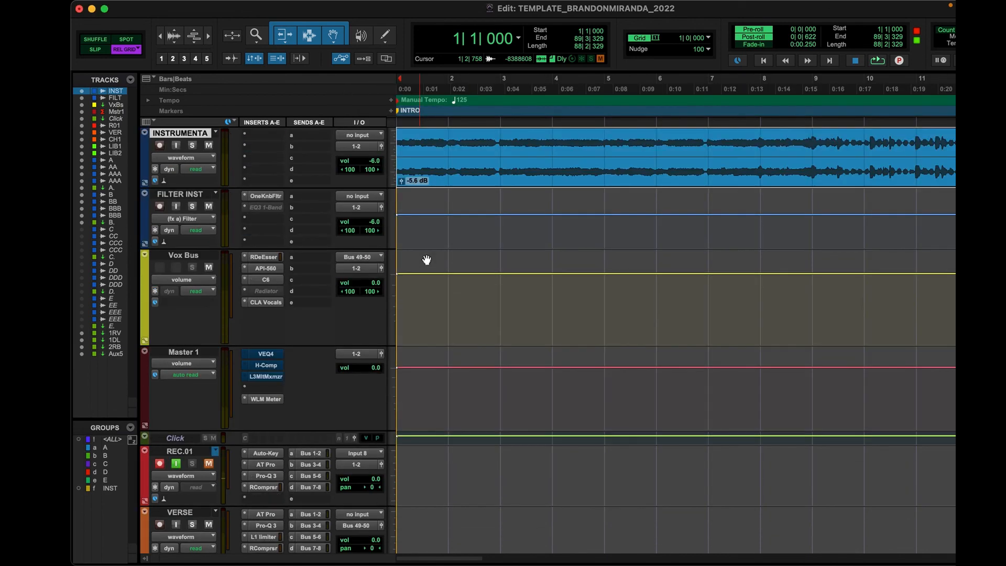
pyautogui.click(427, 388)
pyautogui.press('Return')
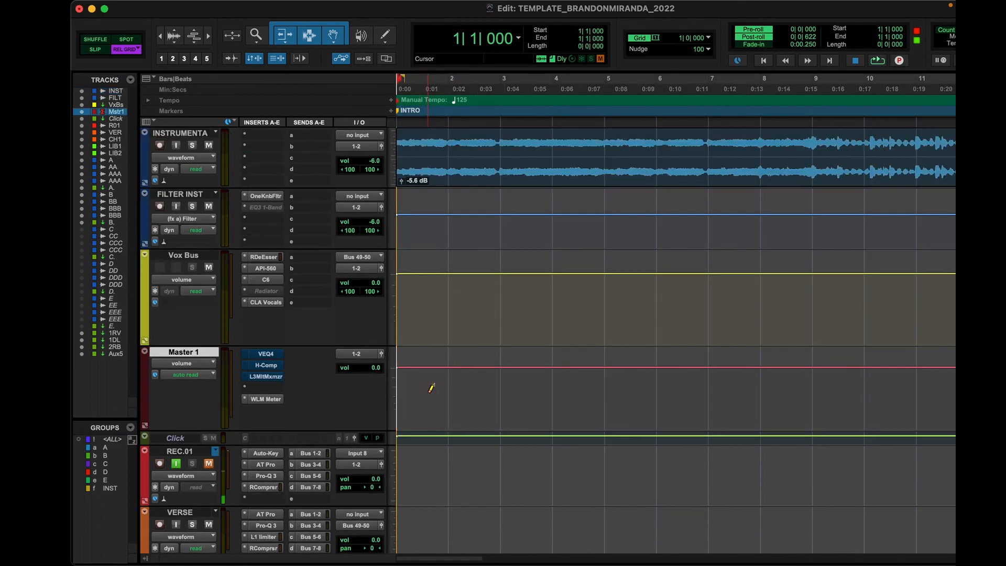
pyautogui.hotkey('ctrl', 'alt', 'Down')
pyautogui.hotkey('ctrl', 'alt', 'Down')
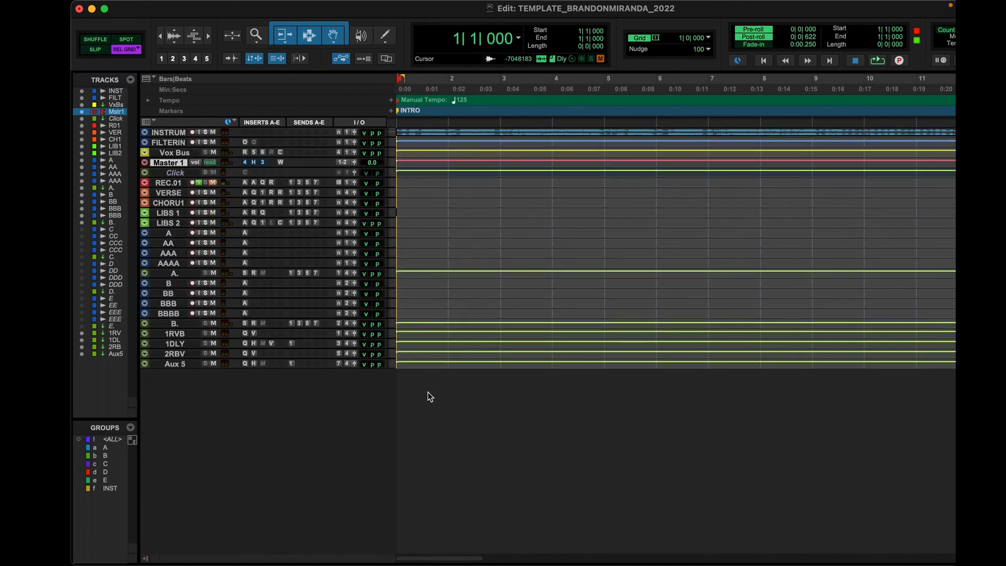
pyautogui.hotkey('ctrl', 'alt', 'Up')
pyautogui.hotkey('ctrl', 'alt', 'Down')
# - Adjust the timeline's horizontal zoom so the entire instrumental clip fits within about 160 bars
pyautogui.hotkey('ctrl', '[')
pyautogui.hotkey('ctrl', '[')
pyautogui.hotkey('ctrl', '[')
pyautogui.hotkey('ctrl', '[')
pyautogui.hotkey('ctrl', '[')
pyautogui.hotkey('ctrl', '[')
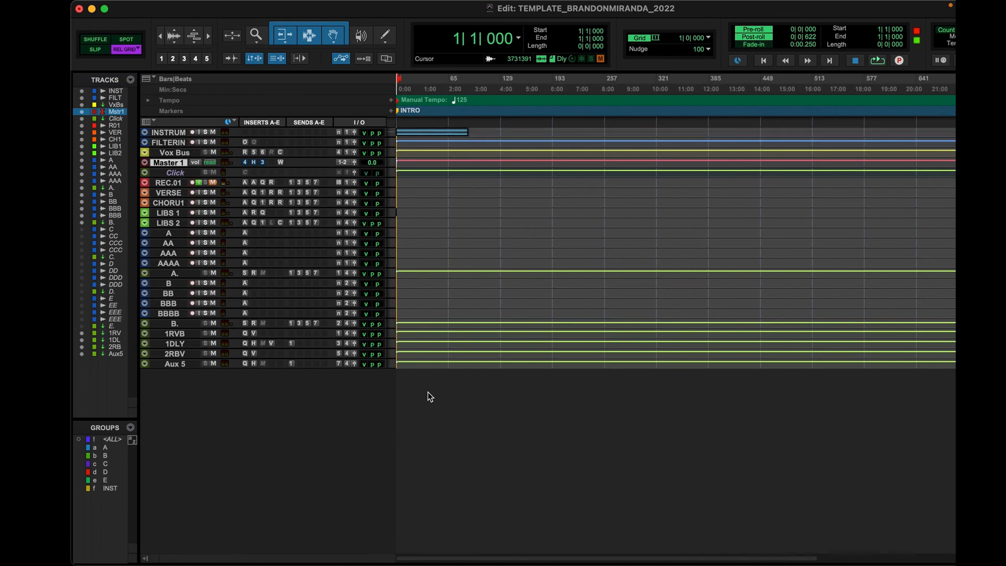
pyautogui.hotkey('ctrl', ']')
pyautogui.hotkey('ctrl', ']')
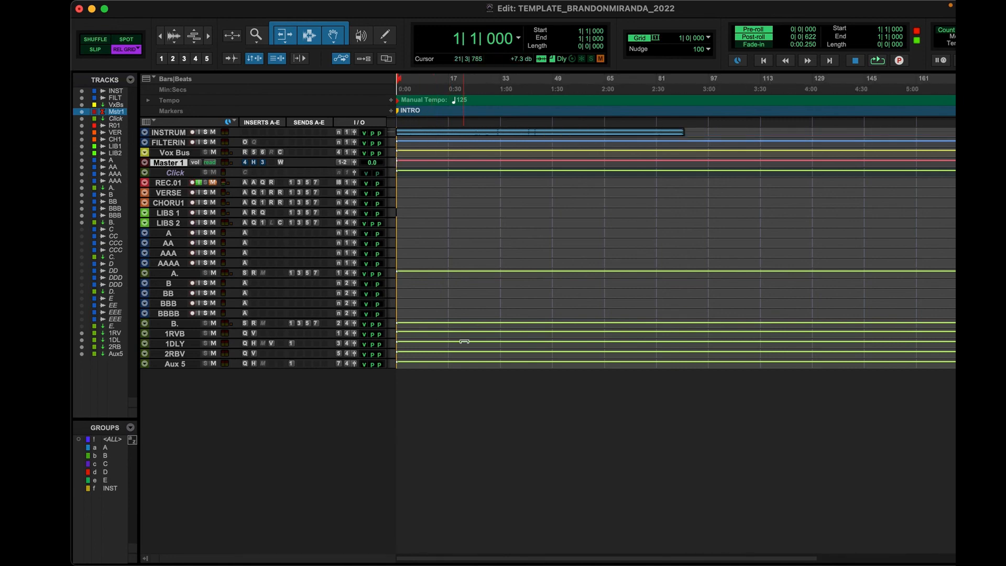
# - Enlarge the height of all tracks and look through the template from the instrumental to the effects returns
pyautogui.hotkey('ctrl', 'alt', 'Up')
pyautogui.hotkey('ctrl', 'alt', 'Up')
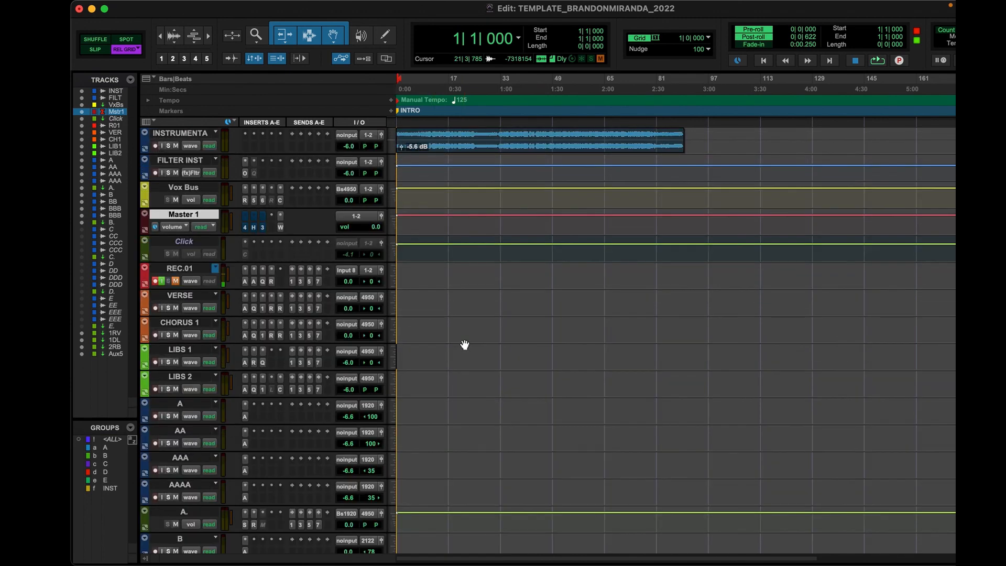
pyautogui.scroll(-10, 464, 344)
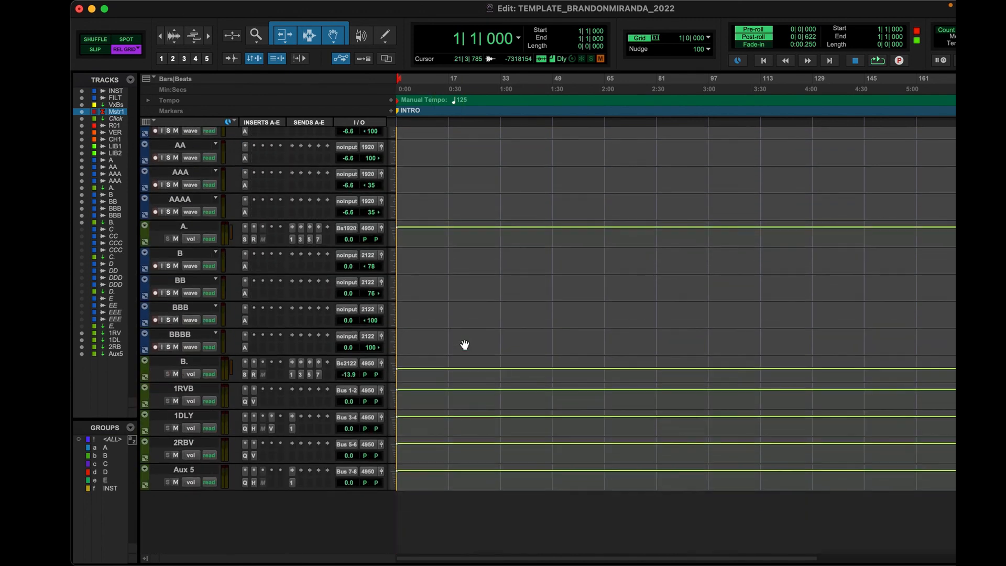
pyautogui.scroll(10, 465, 345)
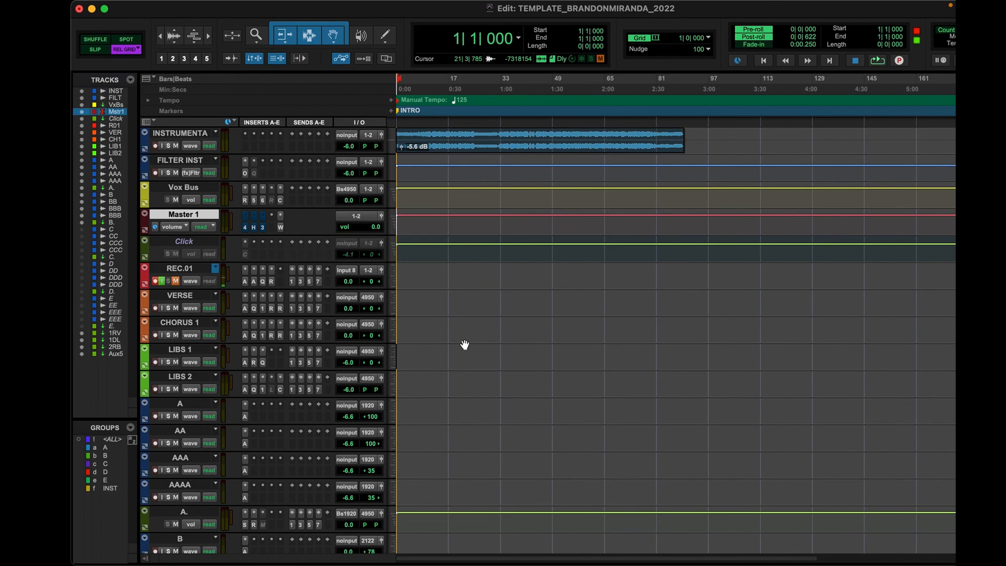